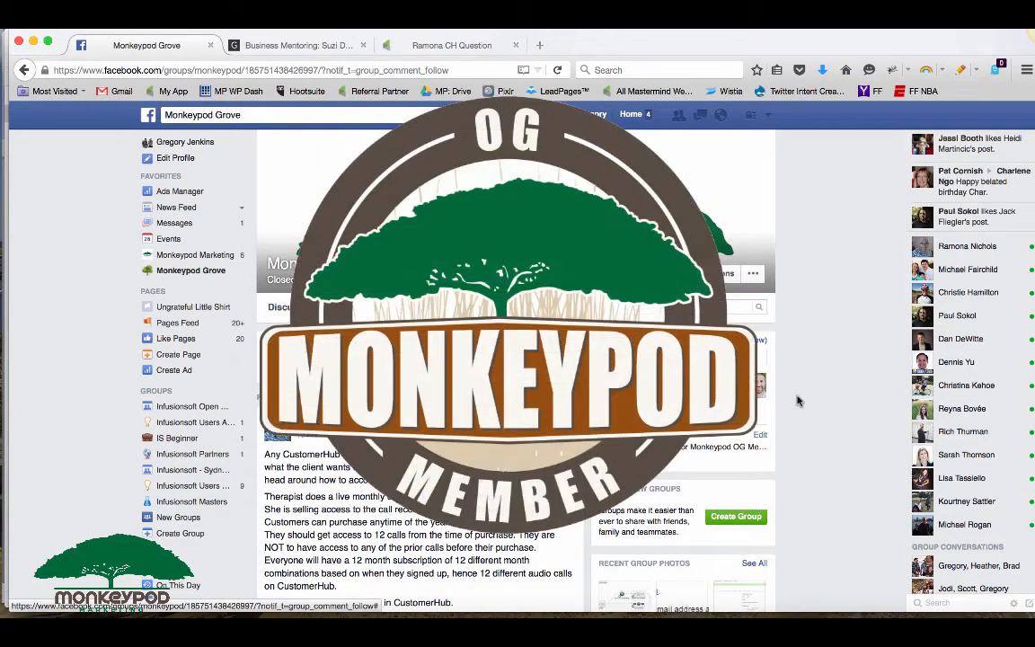
- Read the group post describing the CustomerHub monthly call recording access scenario
{"action": "scroll", "coordinate": [797, 401], "scroll_direction": "down", "scroll_amount": 5}
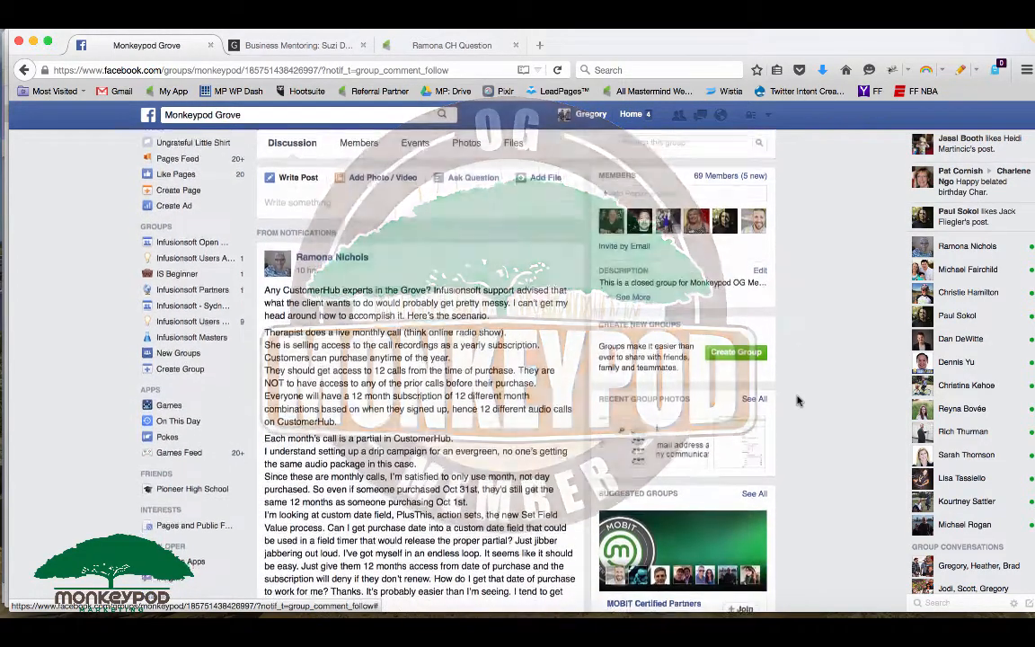
{"action": "scroll", "coordinate": [799, 400], "scroll_direction": "down", "scroll_amount": 2}
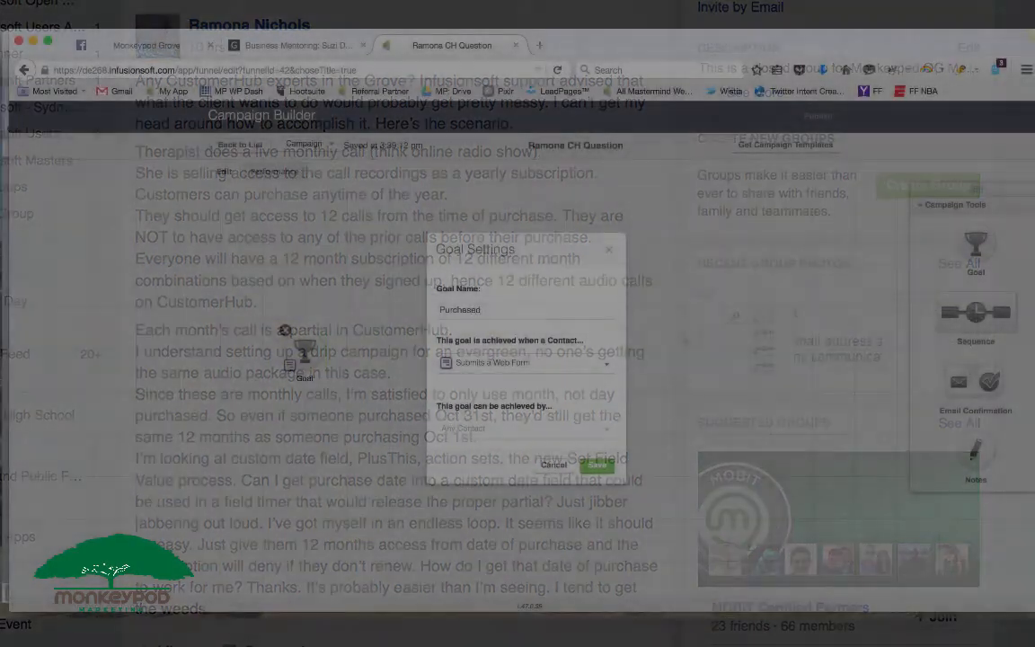
- Name the new goal "Purchased Year of Access" and have it achieved when a contact purchases a product
{"action": "type", "text": "Year of Access"}
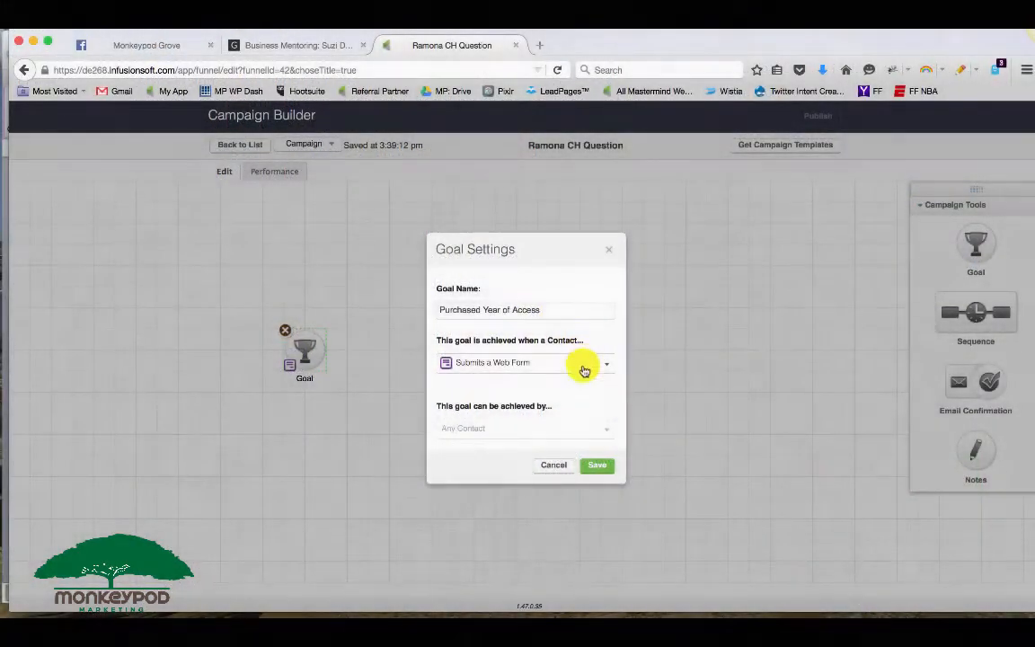
{"action": "left_click", "coordinate": [584, 371]}
{"action": "left_click", "coordinate": [537, 487]}
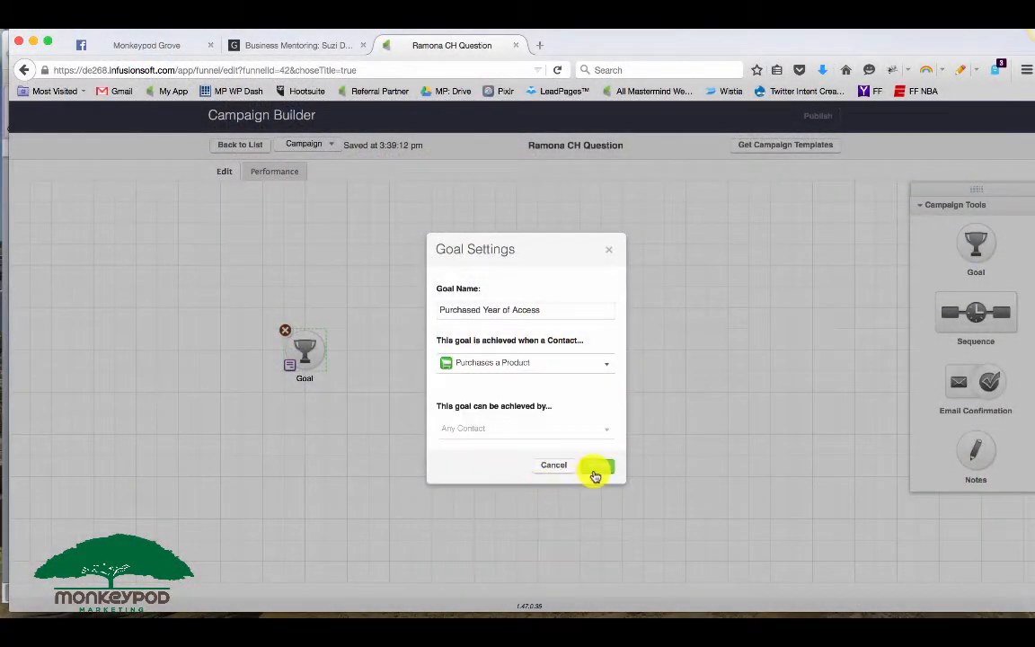
{"action": "left_click", "coordinate": [596, 466]}
- Configure the Purchased Year of Access goal to be met by any purchase and save it
{"action": "double_click", "coordinate": [328, 351]}
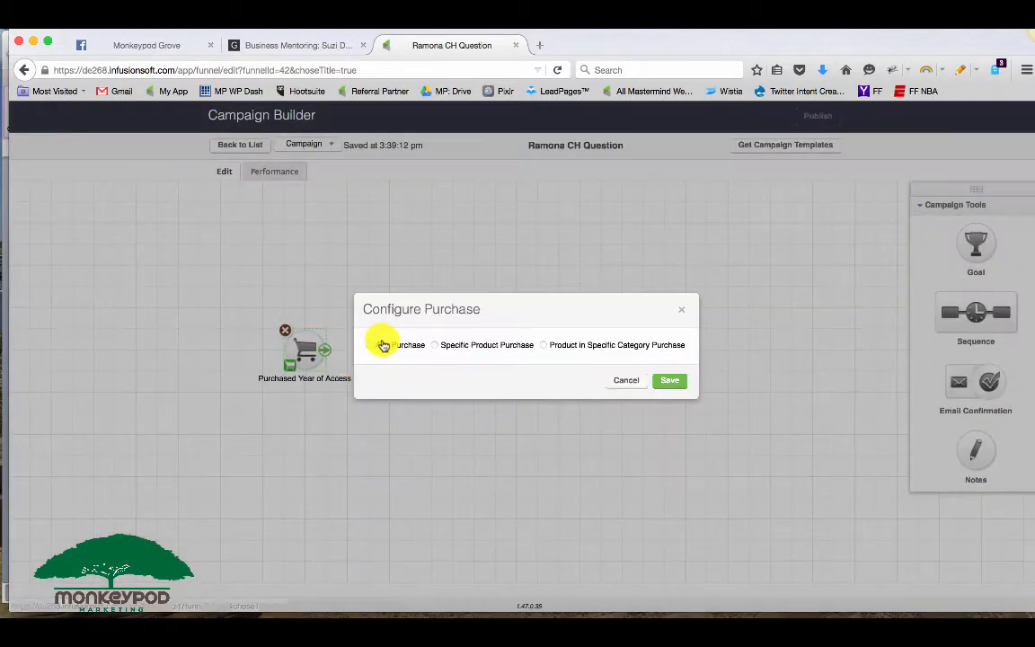
{"action": "left_click", "coordinate": [374, 343]}
{"action": "left_click", "coordinate": [667, 380]}
- Add a sequence after the purchase goal, connect the goal to it, and name it "Content Delivery"
{"action": "left_click_drag", "start_coordinate": [953, 312], "coordinate": [415, 347]}
{"action": "left_click_drag", "start_coordinate": [331, 356], "coordinate": [419, 355]}
{"action": "left_click", "coordinate": [453, 378]}
{"action": "type", "text": "Content Delivery"}
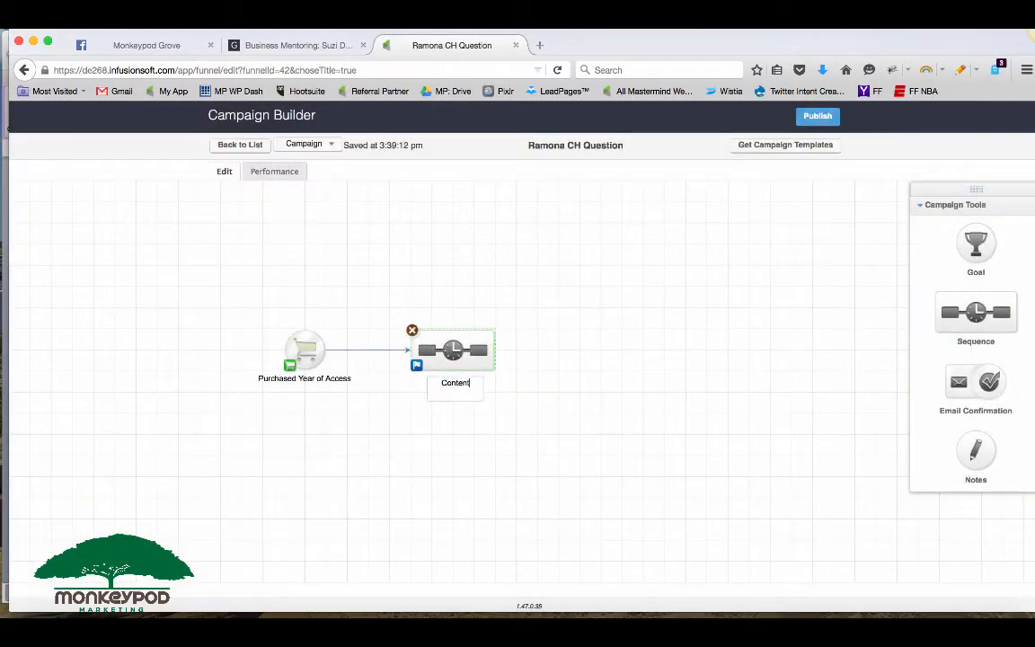
{"action": "left_click", "coordinate": [500, 428]}
- Add a second sequence below Content Delivery, connect the purchase goal to it, and name it "Timer Countdown"
{"action": "left_click_drag", "start_coordinate": [950, 326], "coordinate": [428, 420]}
{"action": "left_click_drag", "start_coordinate": [282, 347], "coordinate": [437, 433]}
{"action": "left_click", "coordinate": [451, 463]}
{"action": "type", "text": "Timer Countdown"}
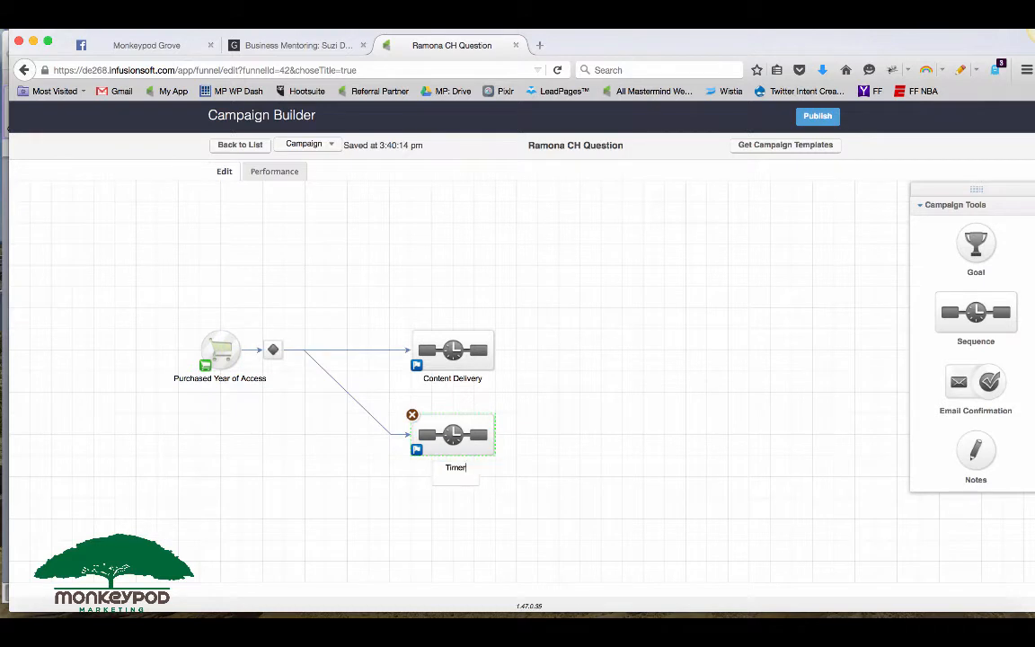
{"action": "left_click", "coordinate": [527, 446]}
- Add a "Didn't Renew" goal achieved when a user applies a tag, and connect both sequences to it
{"action": "left_click_drag", "start_coordinate": [978, 252], "coordinate": [554, 348]}
{"action": "left_click", "coordinate": [547, 306]}
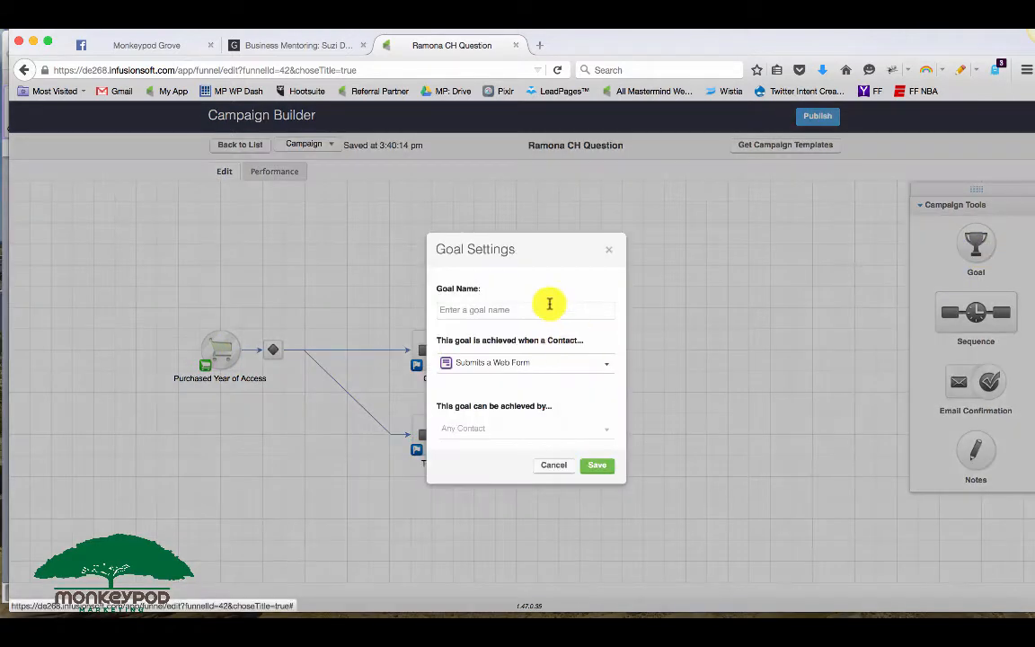
{"action": "type", "text": "Didn't Renew"}
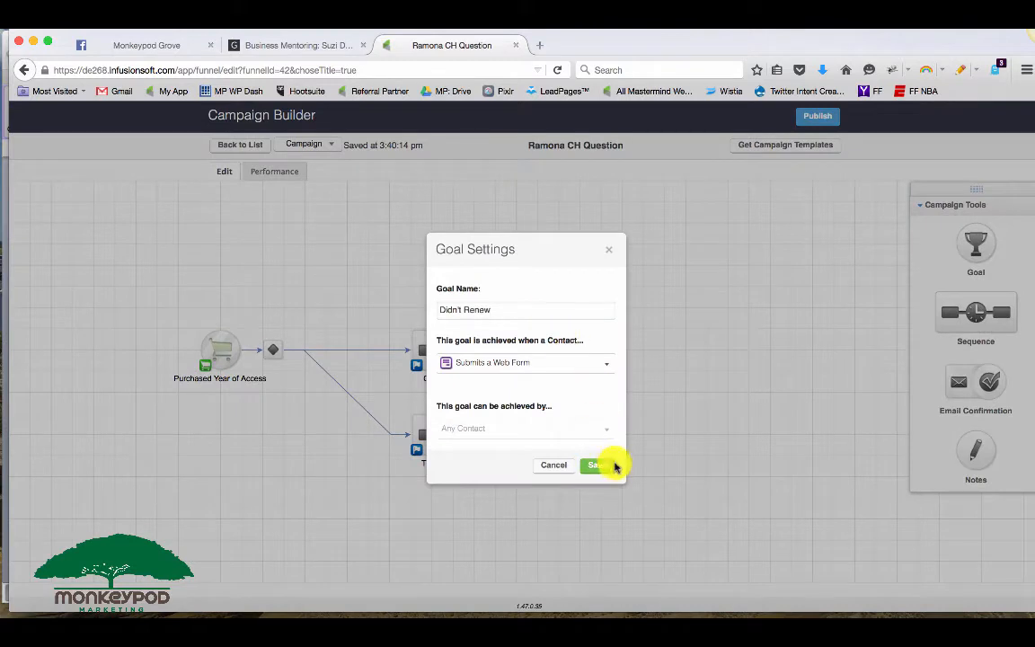
{"action": "left_click", "coordinate": [565, 363]}
{"action": "scroll", "coordinate": [534, 469], "scroll_direction": "down", "scroll_amount": 3}
{"action": "left_click", "coordinate": [517, 502]}
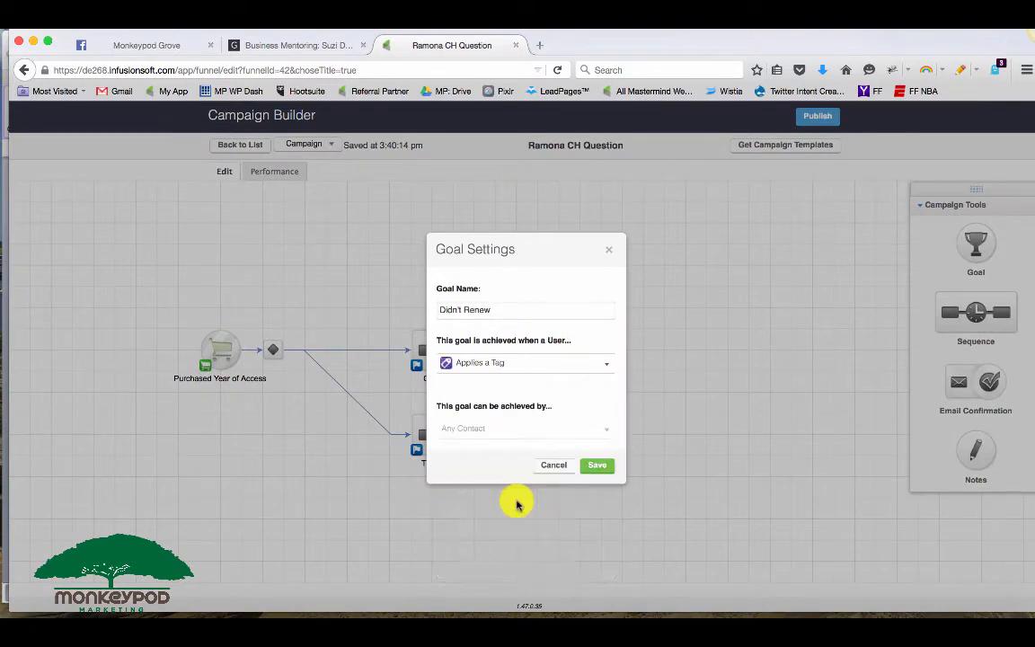
{"action": "left_click", "coordinate": [593, 465]}
{"action": "left_click_drag", "start_coordinate": [497, 353], "coordinate": [555, 350]}
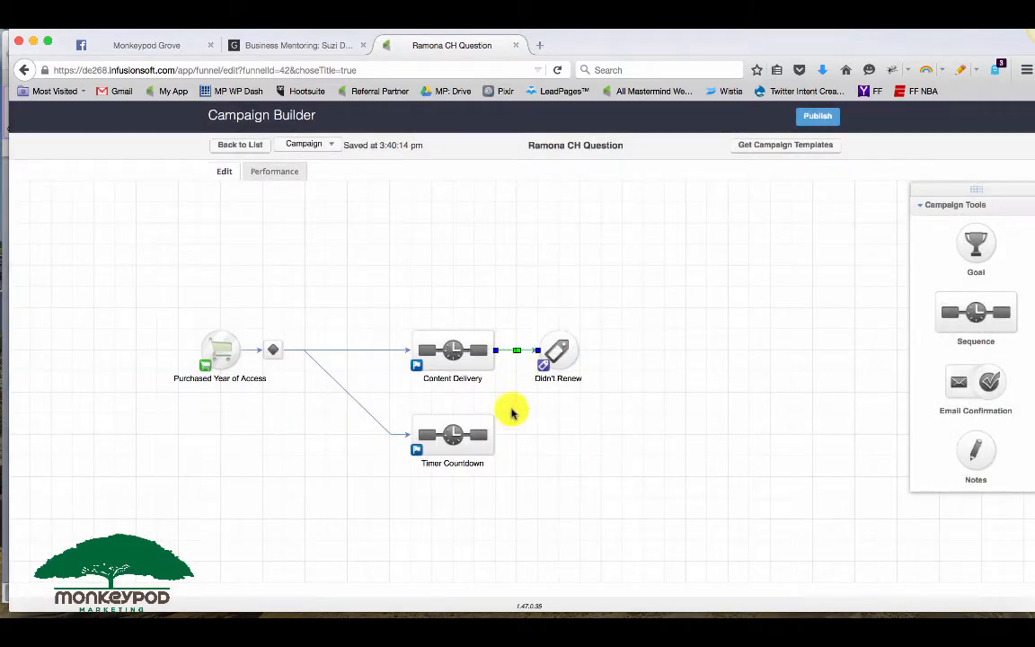
{"action": "mouse_move", "coordinate": [496, 437]}
{"action": "left_mouse_down"}
{"action": "mouse_move", "coordinate": [511, 397]}
{"action": "mouse_move", "coordinate": [555, 348]}
{"action": "mouse_move", "coordinate": [578, 347]}
{"action": "left_mouse_up"}
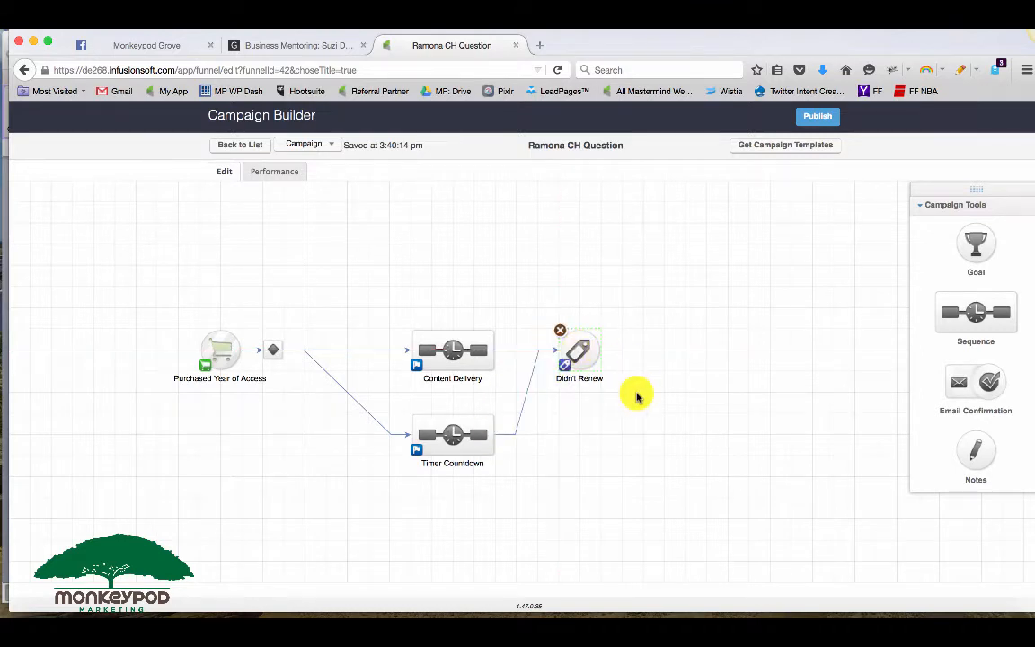
- Add a "Renewed" goal achieved when a user applies a tag, and connect the Timer Countdown sequence to it
{"action": "left_click_drag", "start_coordinate": [981, 256], "coordinate": [558, 419]}
{"action": "double_click", "coordinate": [558, 419]}
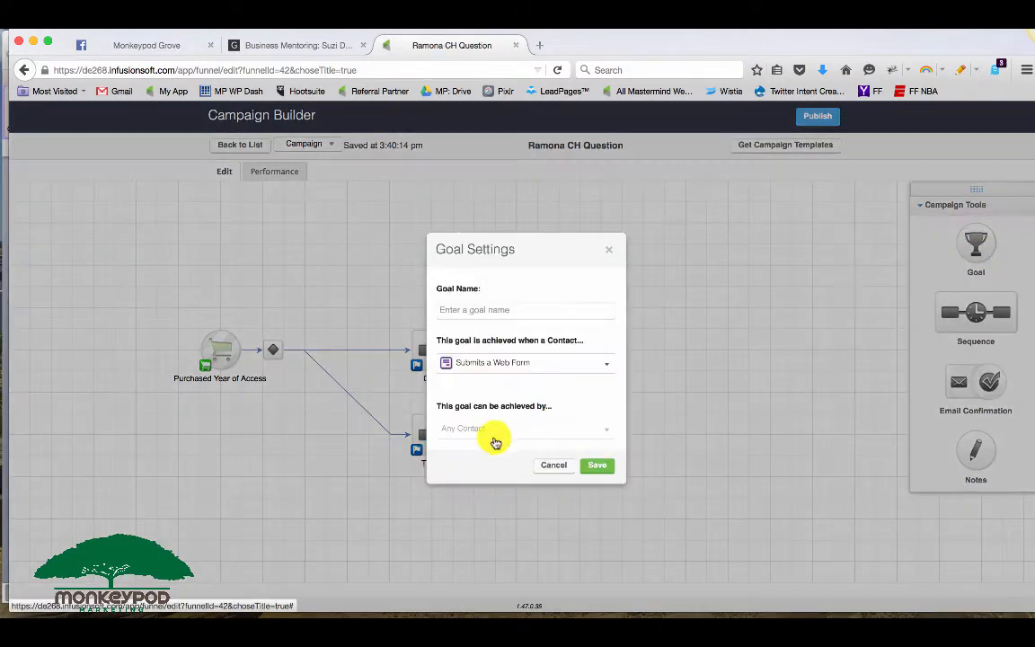
{"action": "left_click", "coordinate": [499, 310]}
{"action": "type", "text": "Revnwed"}
{"action": "left_click", "coordinate": [502, 363]}
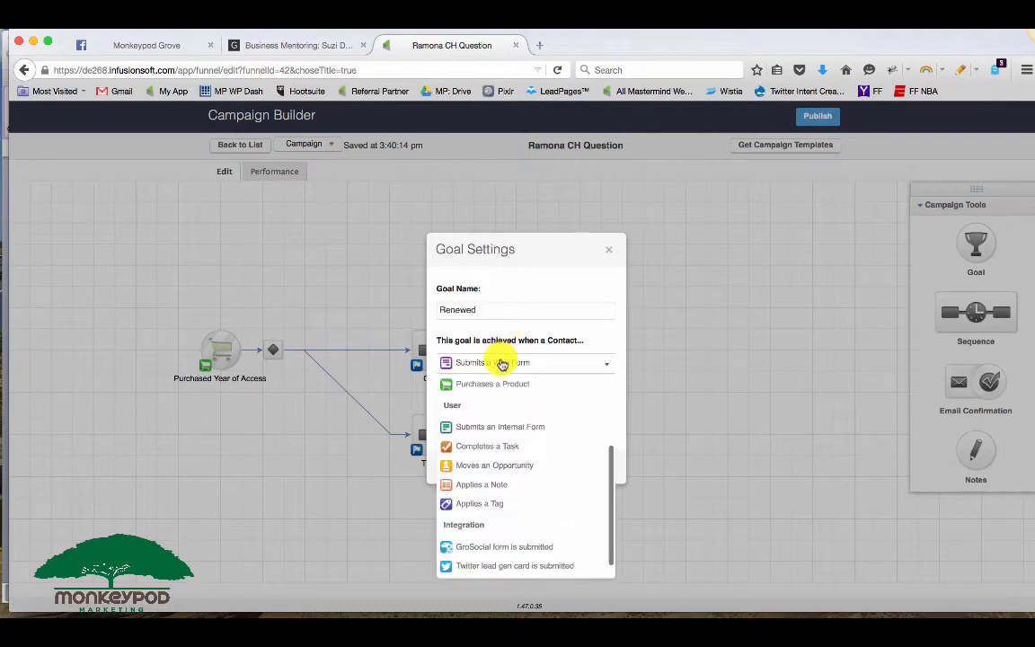
{"action": "left_click", "coordinate": [490, 501]}
{"action": "left_click", "coordinate": [599, 466]}
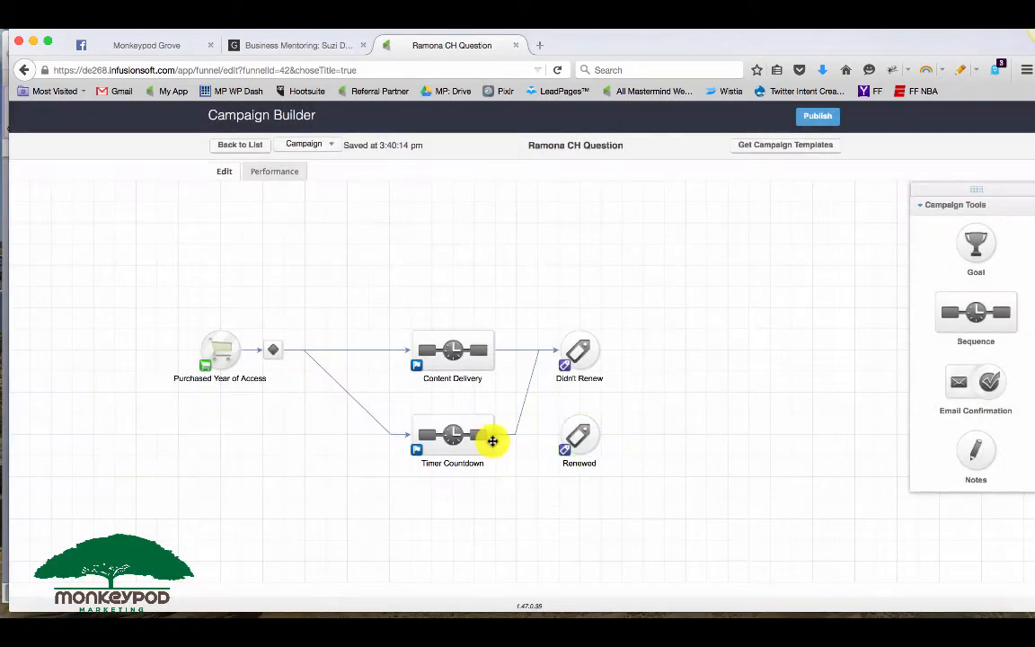
{"action": "left_click_drag", "start_coordinate": [493, 438], "coordinate": [569, 435]}
- Open the Content Delivery sequence and attach a delay timer, rather than a date timer, after Start
{"action": "double_click", "coordinate": [439, 359]}
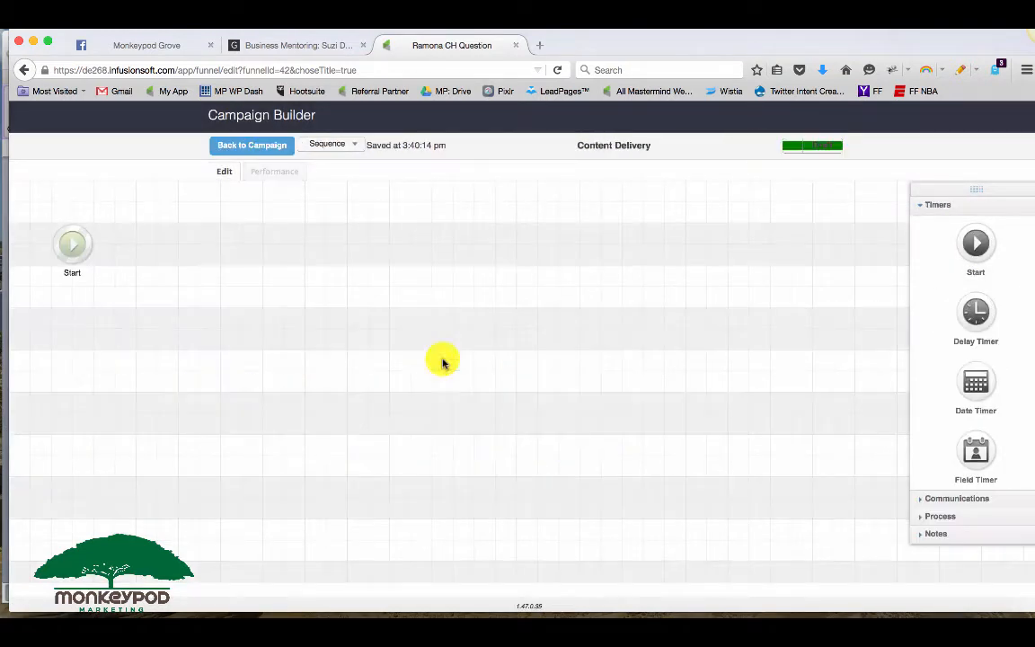
{"action": "left_click_drag", "start_coordinate": [975, 365], "coordinate": [195, 236]}
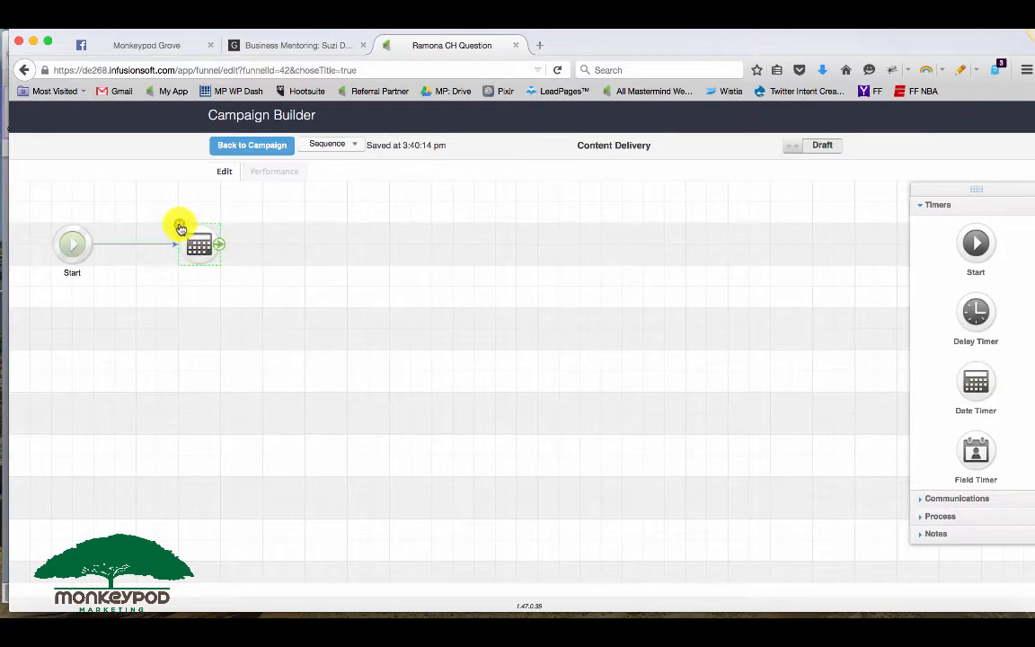
{"action": "left_click", "coordinate": [179, 225]}
{"action": "left_click_drag", "start_coordinate": [969, 315], "coordinate": [166, 235]}
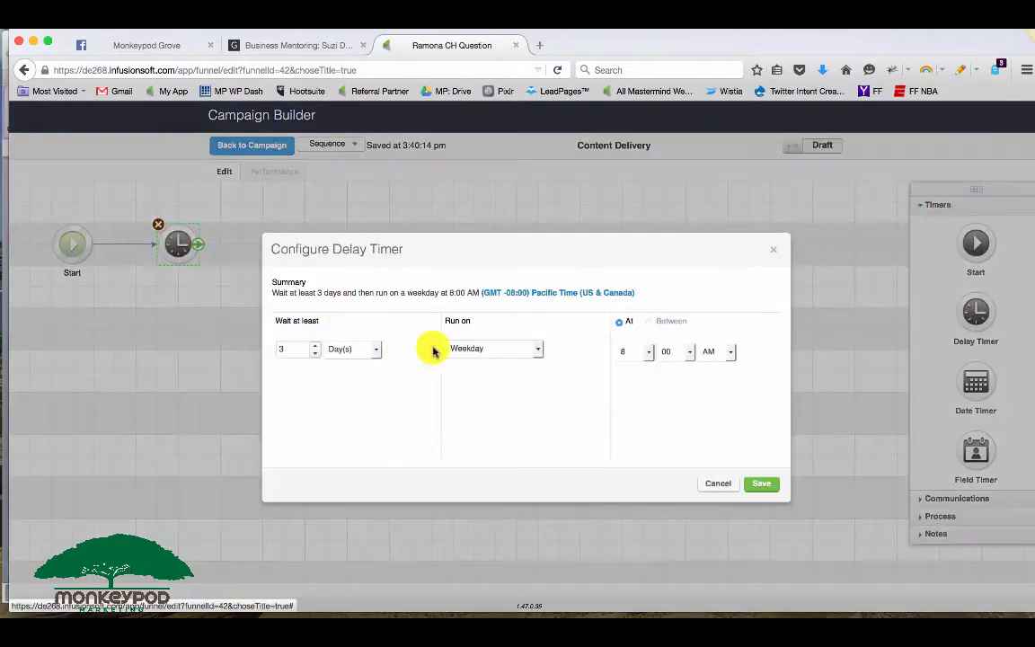
- Set the delay timer to run by Day Of Month, limited to the specific month January
{"action": "left_click", "coordinate": [471, 350]}
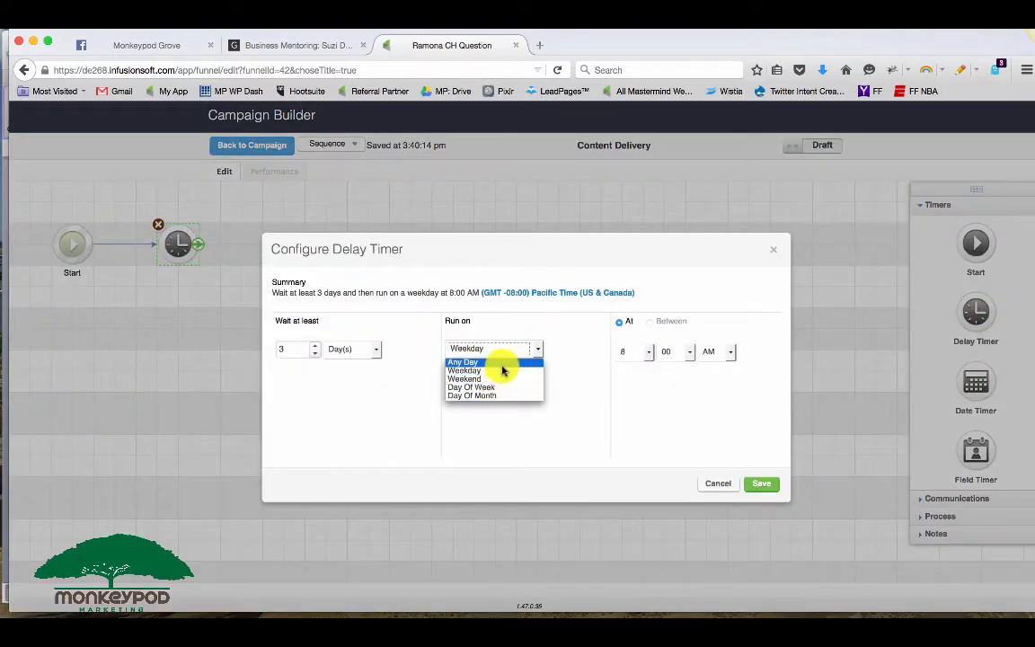
{"action": "left_click", "coordinate": [500, 396]}
{"action": "left_click", "coordinate": [535, 494]}
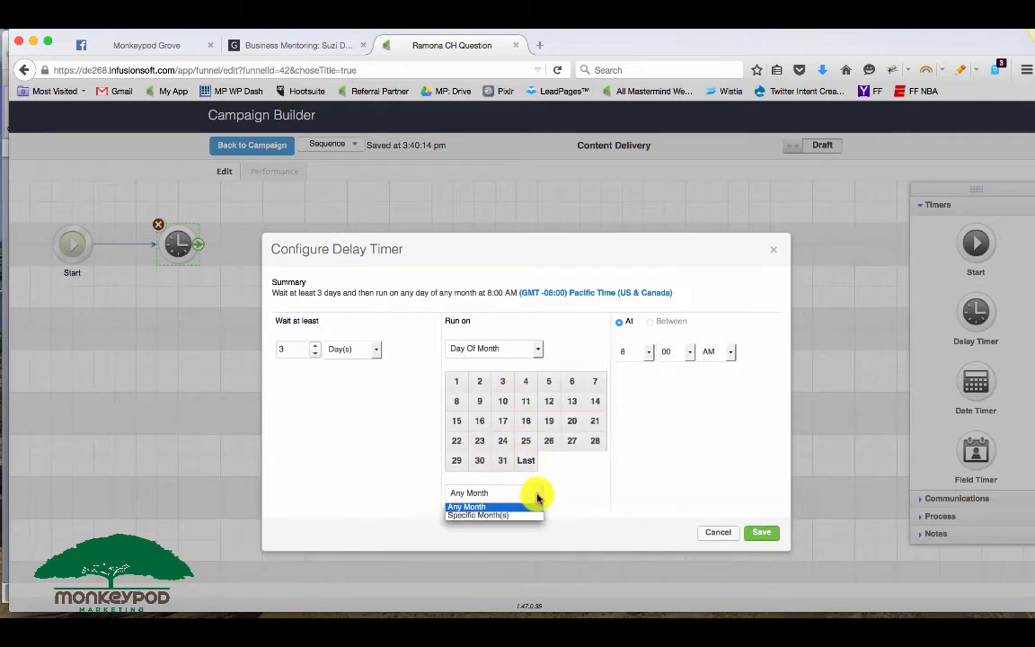
{"action": "left_click", "coordinate": [530, 516]}
{"action": "left_click", "coordinate": [469, 535]}
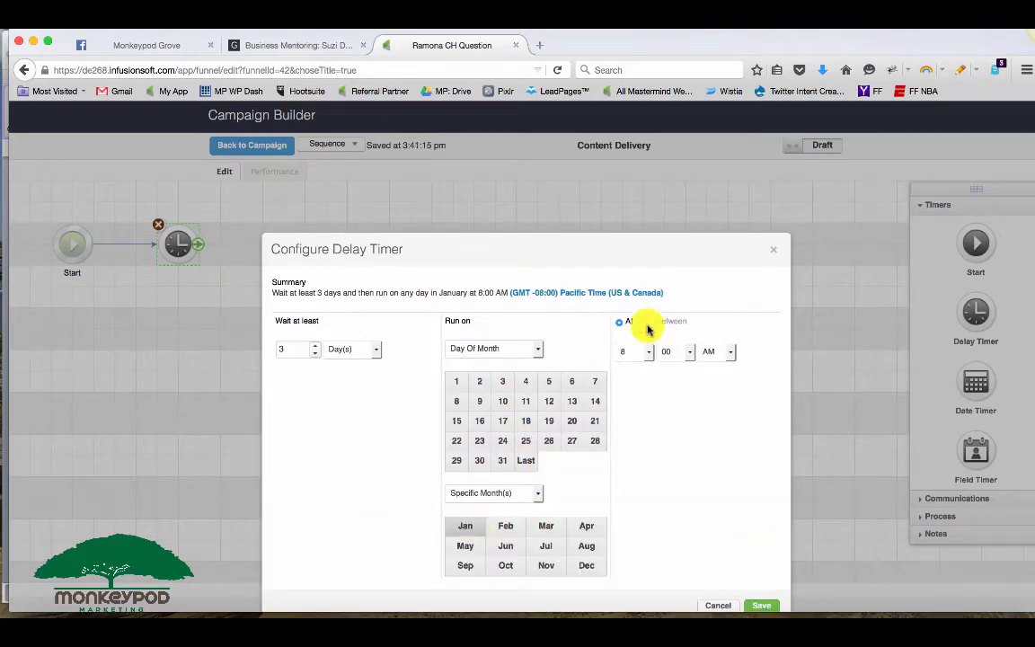
- Set the timer's wait to No Delay and its run time to between 8:00 AM and 5:00 PM
{"action": "left_click", "coordinate": [376, 350]}
{"action": "left_click", "coordinate": [342, 404]}
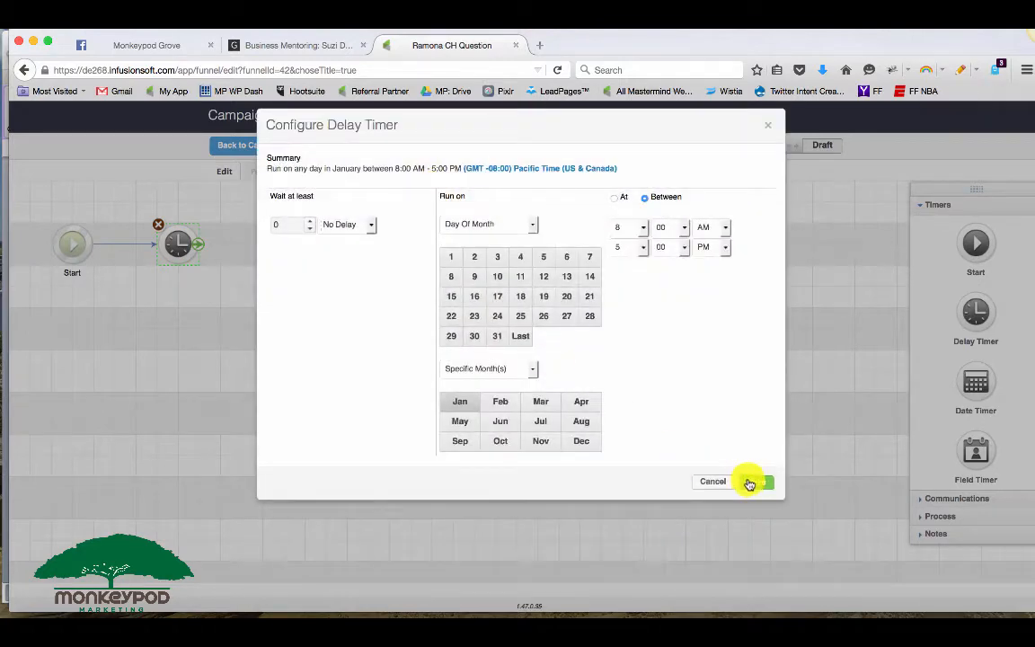
{"action": "left_click", "coordinate": [750, 484]}
{"action": "left_click", "coordinate": [569, 322]}
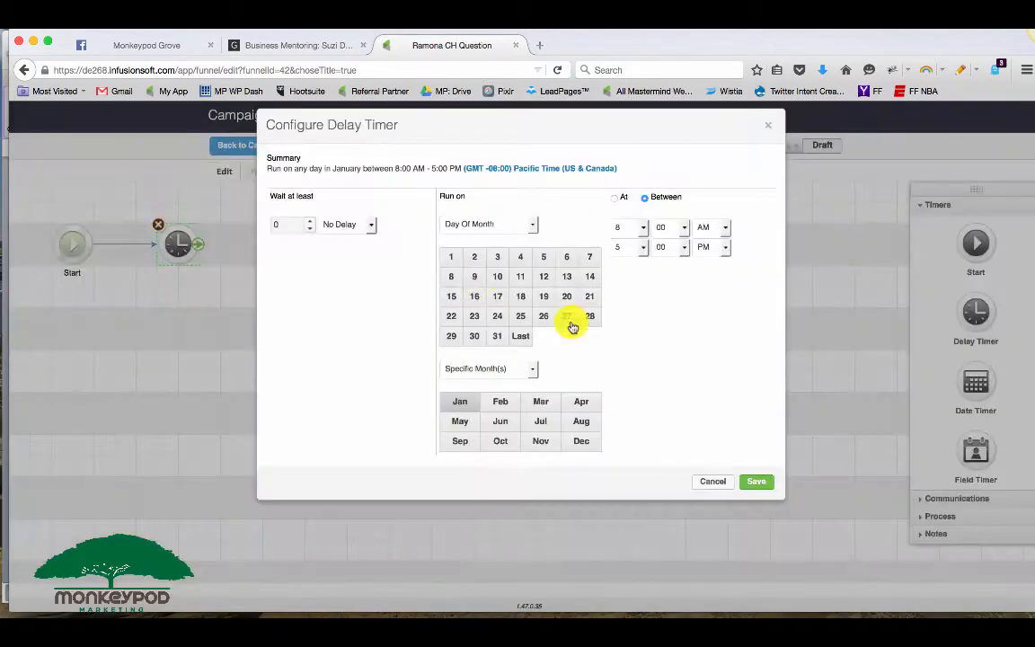
- Select every day of the month from 1 through 31 for the January delay timer
{"action": "left_click", "coordinate": [453, 259]}
{"action": "left_click", "coordinate": [474, 258]}
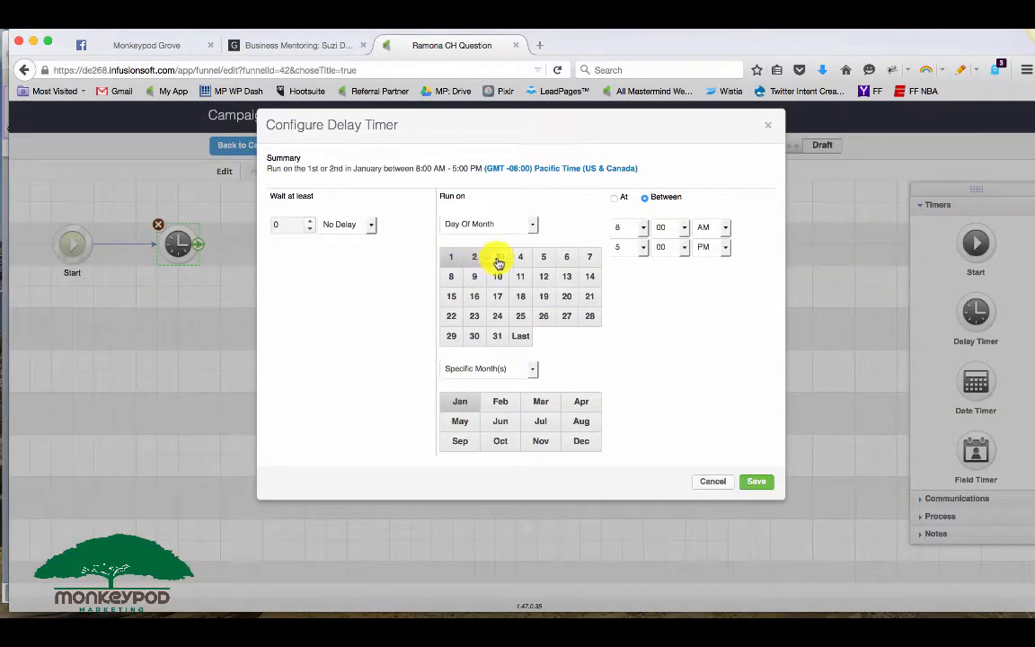
{"action": "left_click", "coordinate": [497, 258]}
{"action": "left_click", "coordinate": [543, 258]}
{"action": "left_click", "coordinate": [566, 258]}
{"action": "left_click", "coordinate": [591, 259]}
{"action": "left_click", "coordinate": [520, 258]}
{"action": "left_click", "coordinate": [453, 277]}
{"action": "left_click", "coordinate": [475, 277]}
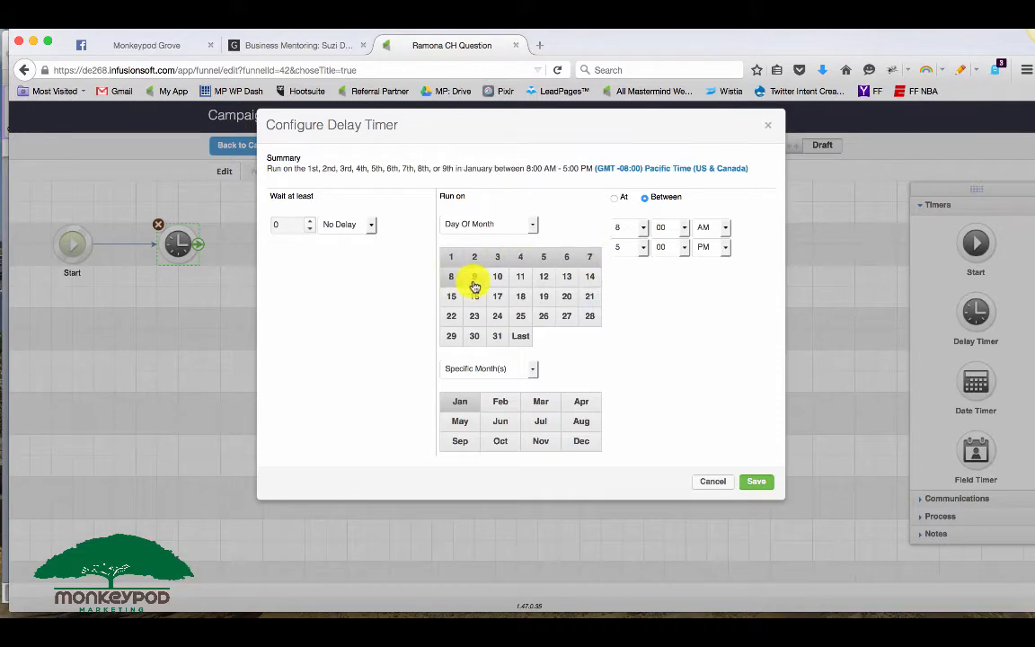
{"action": "left_click", "coordinate": [497, 277]}
{"action": "left_click", "coordinate": [521, 277]}
{"action": "left_click", "coordinate": [544, 287]}
{"action": "left_click", "coordinate": [567, 287]}
{"action": "left_click", "coordinate": [590, 286]}
{"action": "left_click", "coordinate": [589, 306]}
{"action": "left_click", "coordinate": [567, 306]}
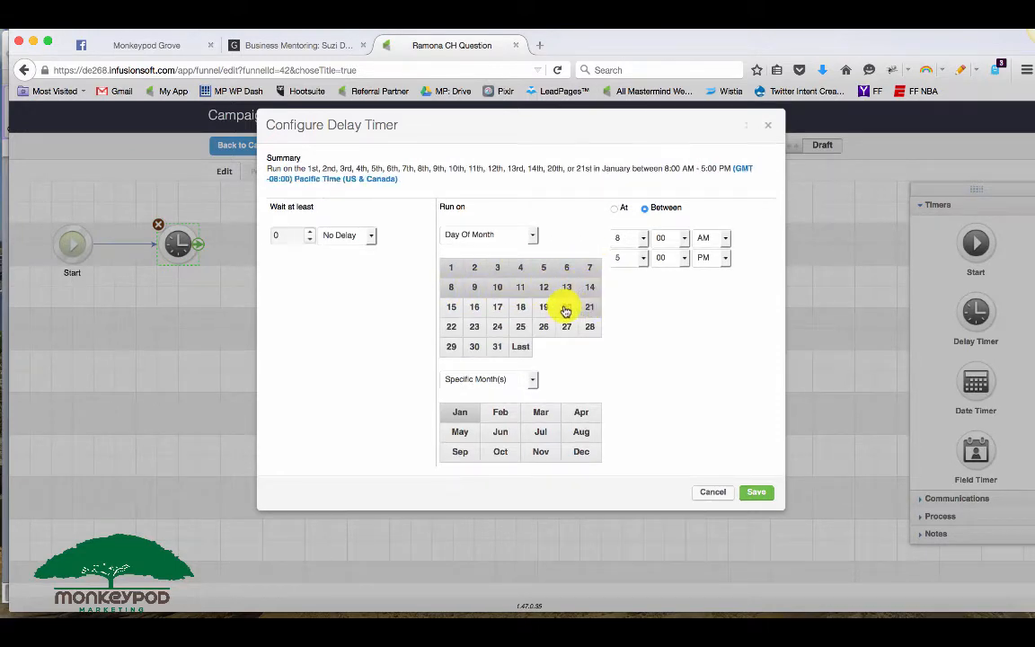
{"action": "left_click", "coordinate": [544, 307]}
{"action": "left_click", "coordinate": [521, 306]}
{"action": "left_click", "coordinate": [497, 307]}
{"action": "left_click", "coordinate": [475, 306]}
{"action": "left_click", "coordinate": [451, 306]}
{"action": "left_click", "coordinate": [451, 327]}
{"action": "left_click", "coordinate": [451, 346]}
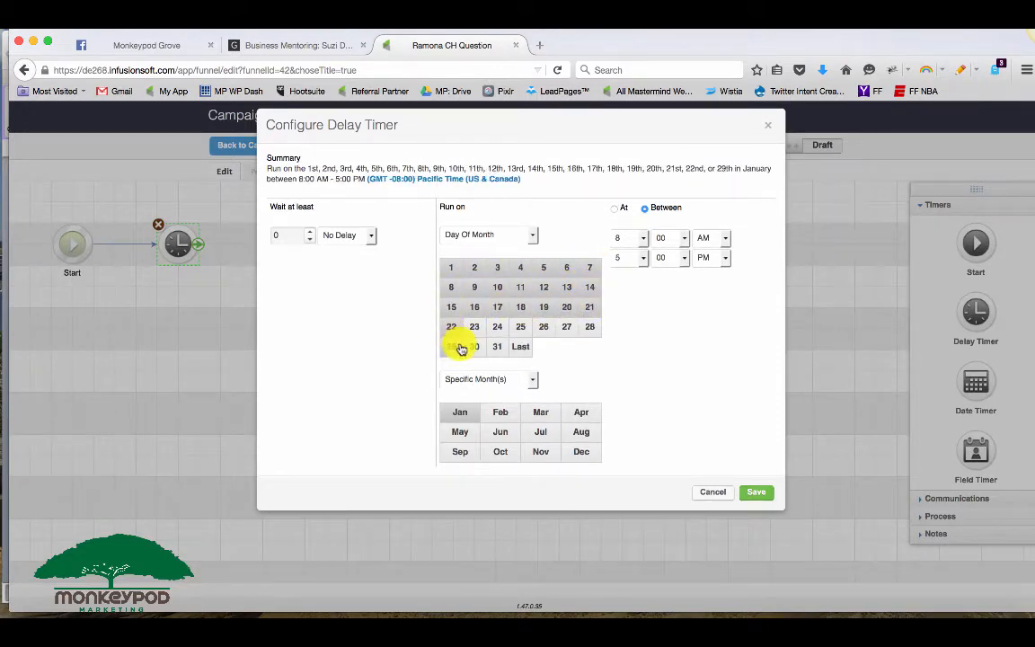
{"action": "left_click", "coordinate": [474, 346]}
{"action": "left_click", "coordinate": [497, 346]}
{"action": "left_click", "coordinate": [475, 326]}
{"action": "left_click", "coordinate": [497, 326]}
{"action": "left_click", "coordinate": [521, 326]}
{"action": "left_click", "coordinate": [544, 326]}
{"action": "left_click", "coordinate": [567, 326]}
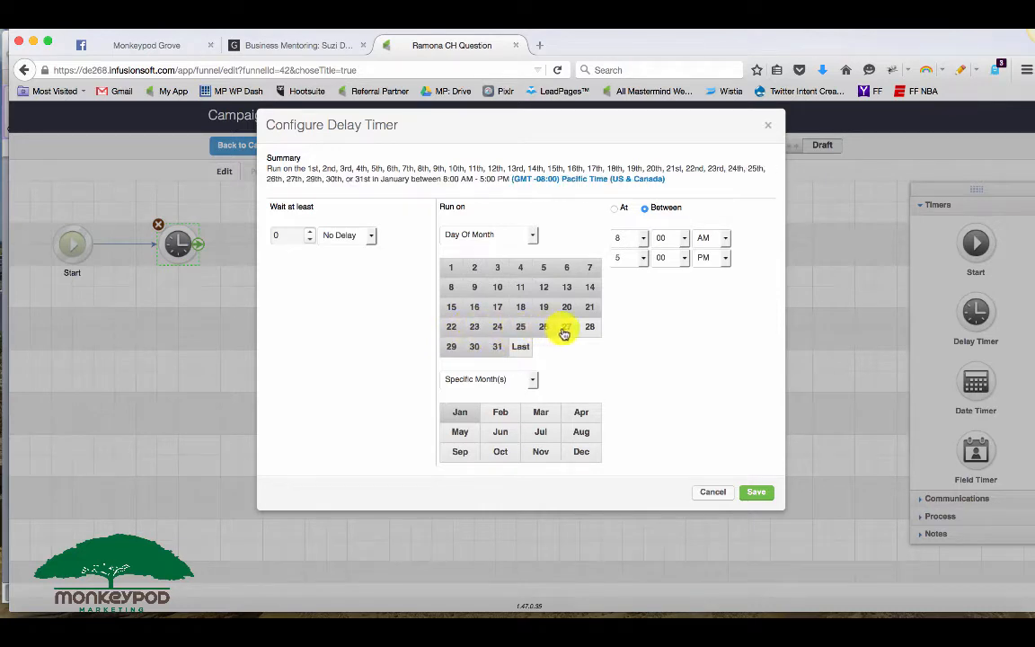
{"action": "left_click", "coordinate": [590, 327]}
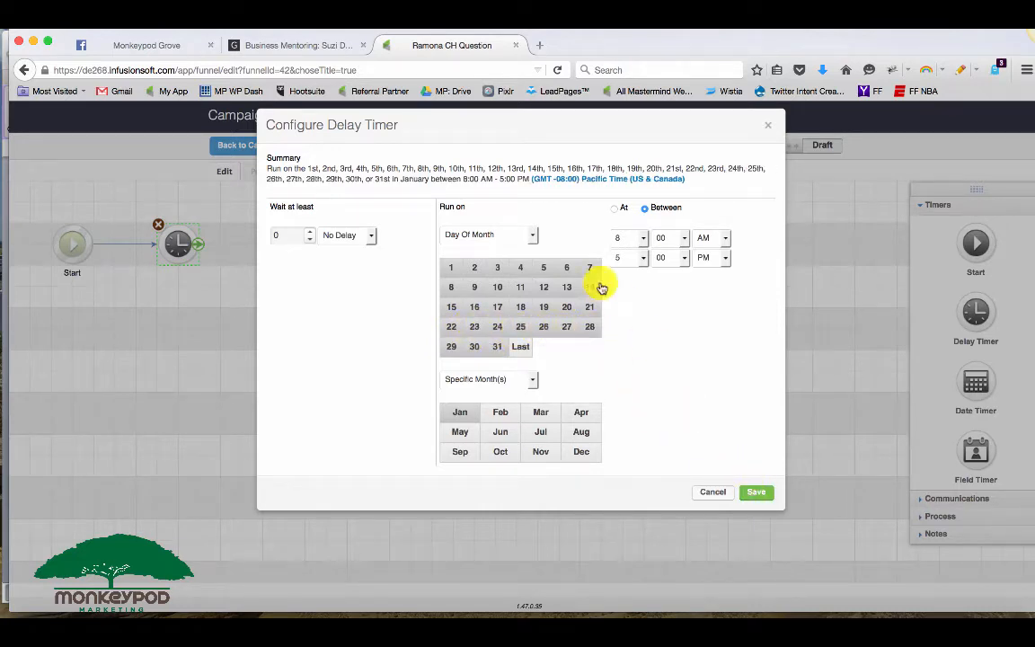
- Switch the timer's run day to Any Day and back to Day Of Month, and save the timer
{"action": "left_click", "coordinate": [530, 235]}
{"action": "left_click", "coordinate": [528, 249]}
{"action": "left_click", "coordinate": [528, 227]}
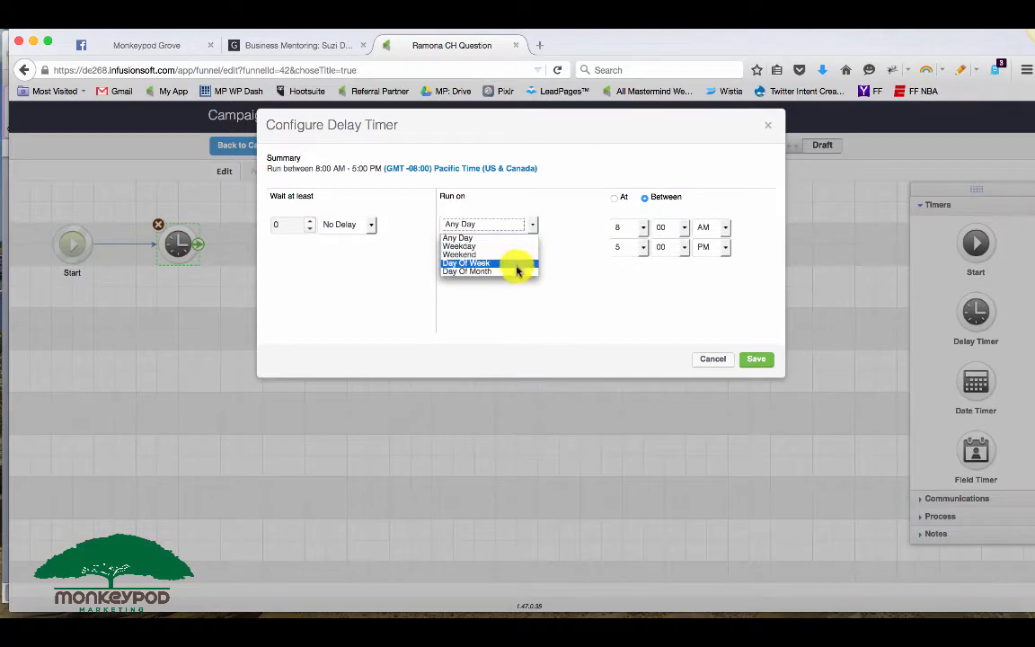
{"action": "left_click", "coordinate": [519, 274]}
{"action": "left_click", "coordinate": [751, 492]}
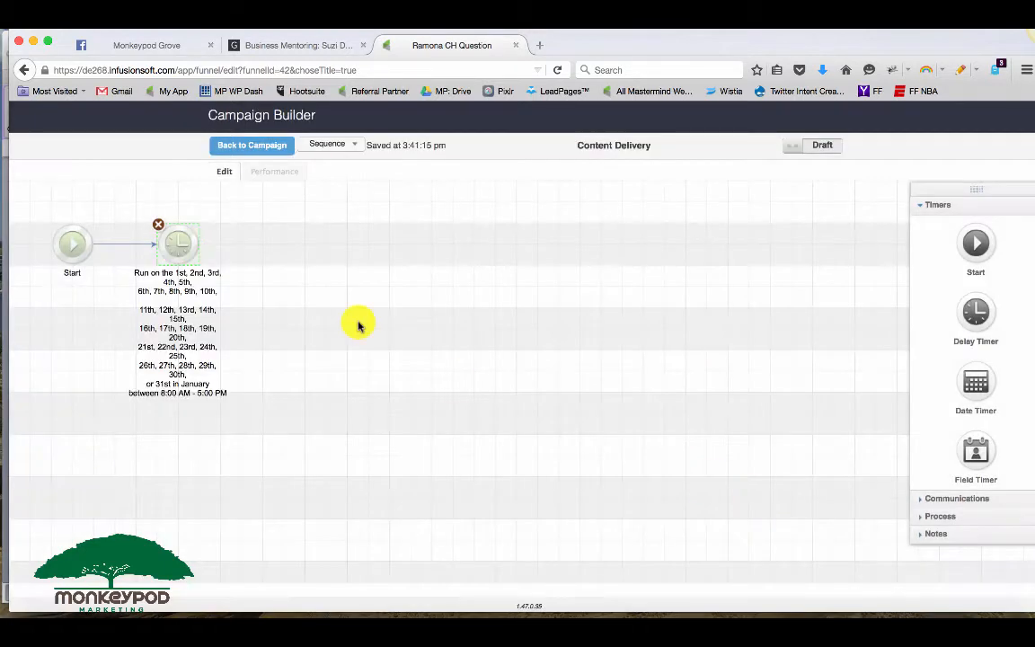
- Add an apply-tag process after the delay timer and create the tag "January Permission Unlocked" for it
{"action": "left_click", "coordinate": [978, 508]}
{"action": "left_click_drag", "start_coordinate": [980, 278], "coordinate": [327, 253]}
{"action": "double_click", "coordinate": [327, 253]}
{"action": "left_click", "coordinate": [480, 311]}
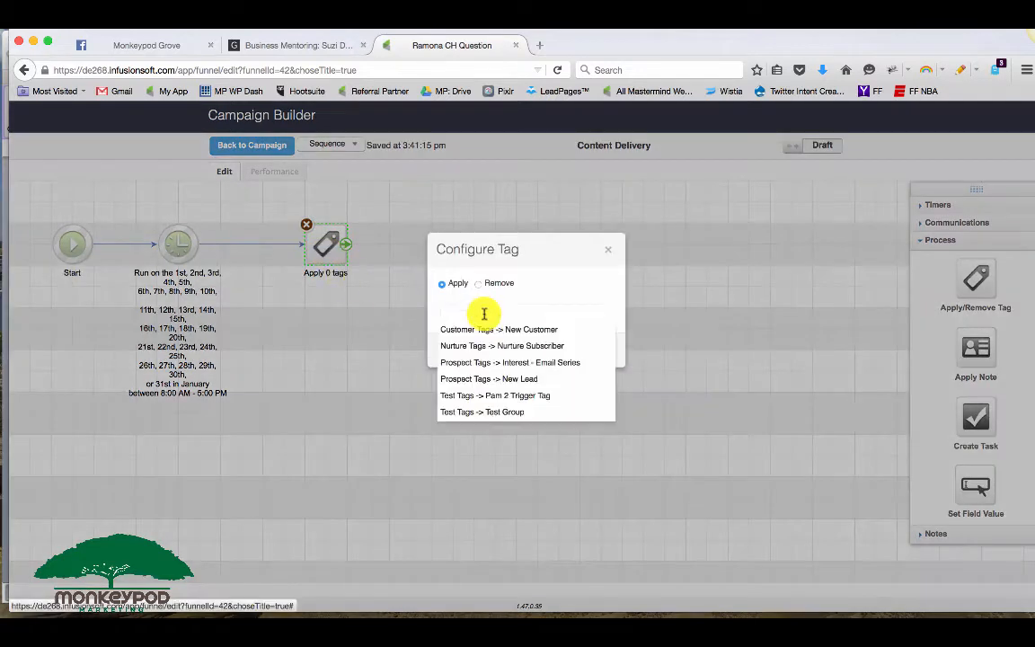
{"action": "type", "text": "January Permission Unlocked"}
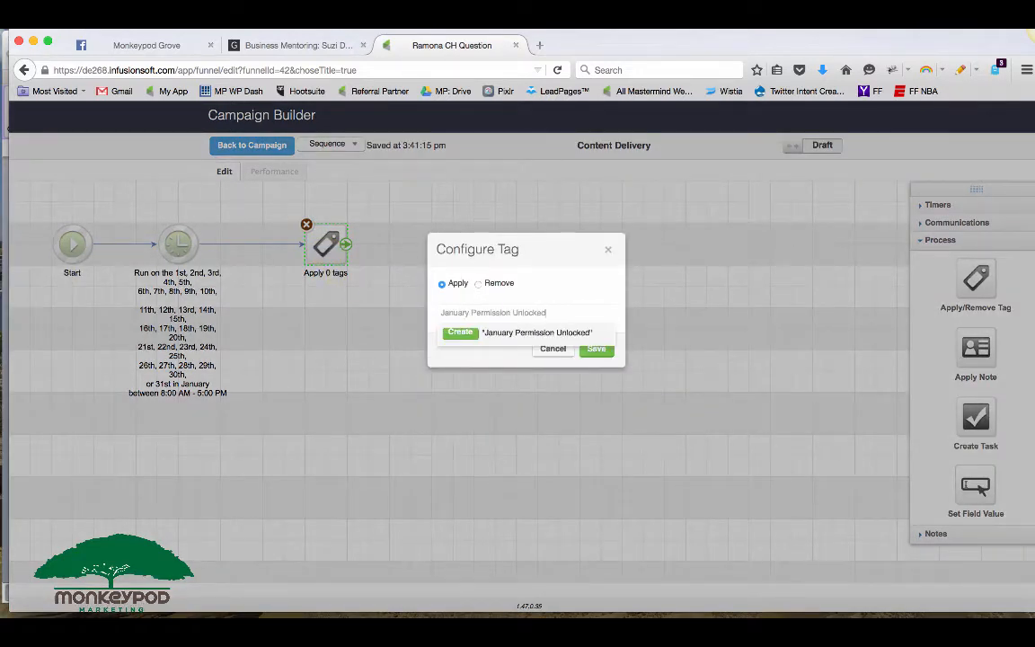
{"action": "left_click", "coordinate": [467, 333]}
- File the "January Permission Unlocked" tag under a new category "Customerhub Permissions" and save the tag configuration
{"action": "left_click", "coordinate": [607, 377]}
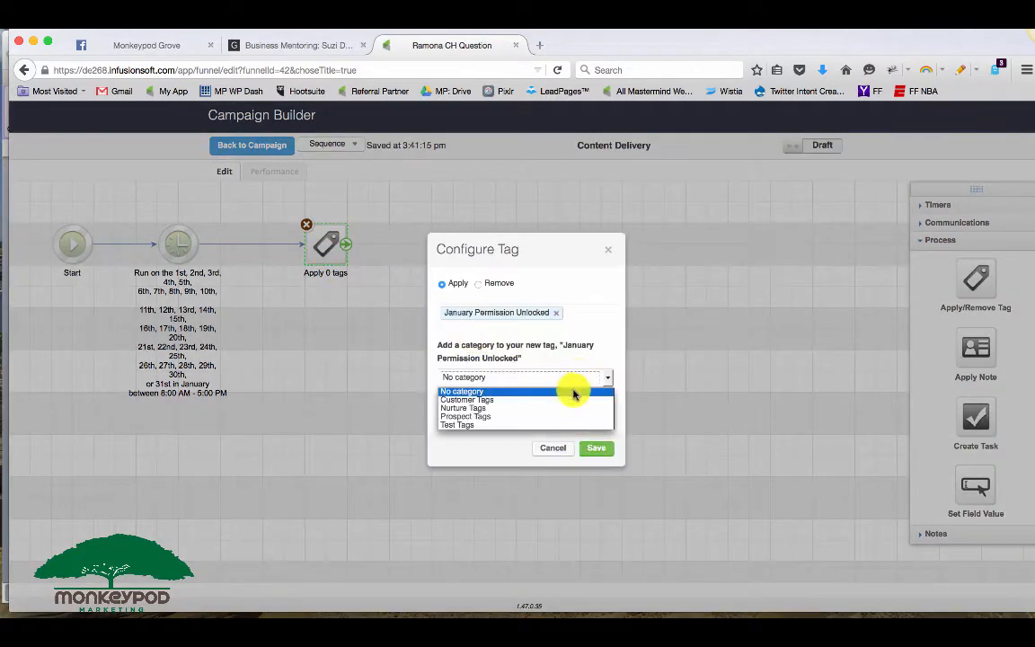
{"action": "left_click", "coordinate": [573, 393]}
{"action": "left_click", "coordinate": [551, 409]}
{"action": "type", "text": "Customerhub Permiss"}
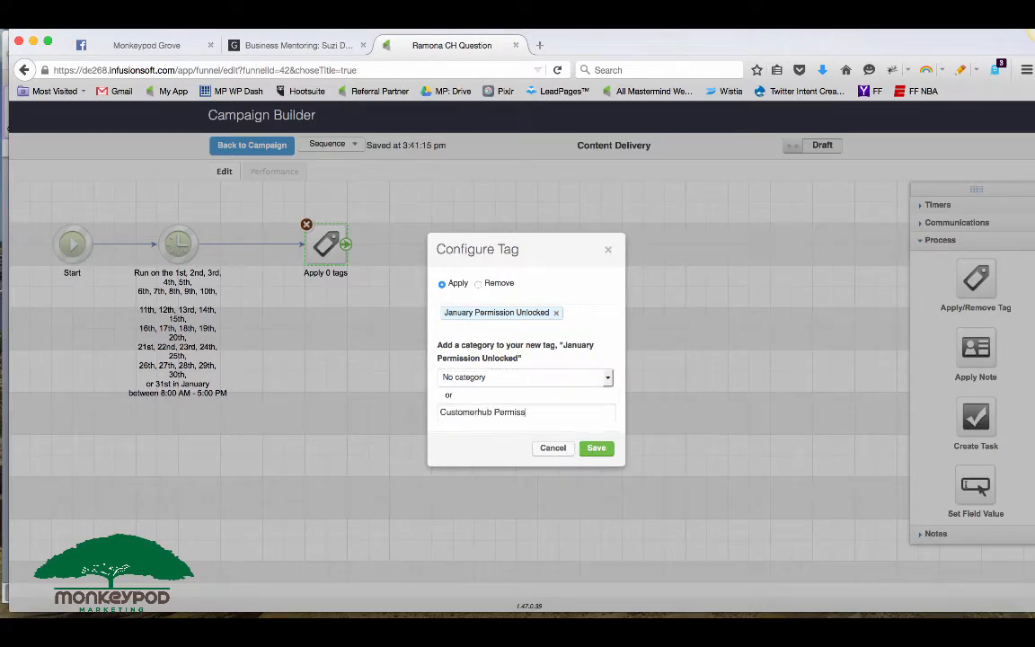
{"action": "type", "text": "ions"}
{"action": "left_click", "coordinate": [596, 447]}
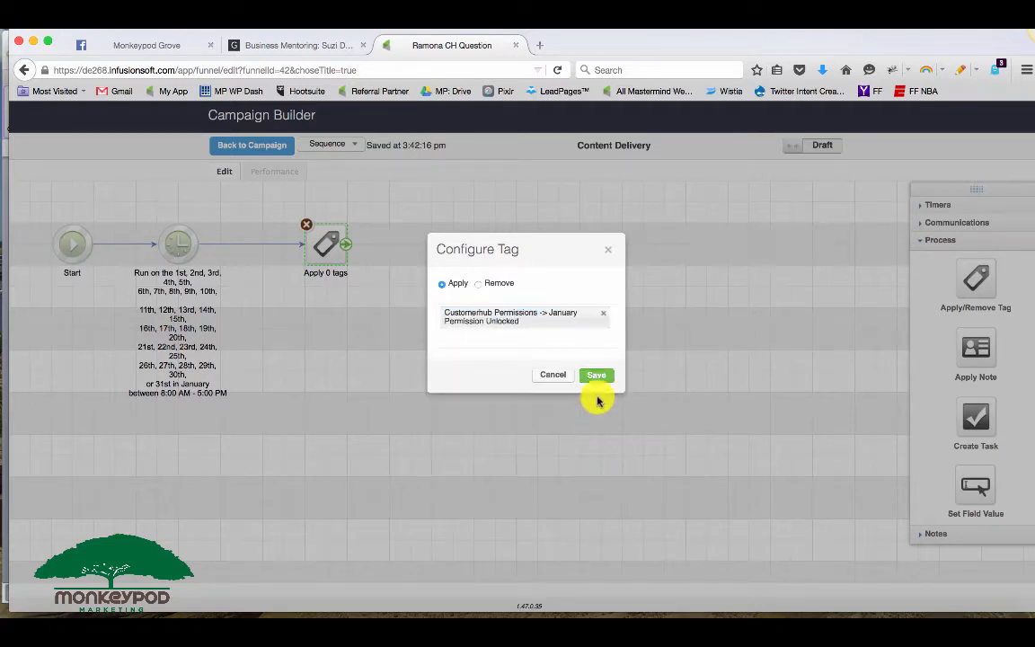
{"action": "left_click", "coordinate": [595, 376]}
- Add an email after the apply-tag process and name it "Customerhub Permissions"
{"action": "left_click", "coordinate": [955, 222]}
{"action": "left_click_drag", "start_coordinate": [976, 261], "coordinate": [394, 239]}
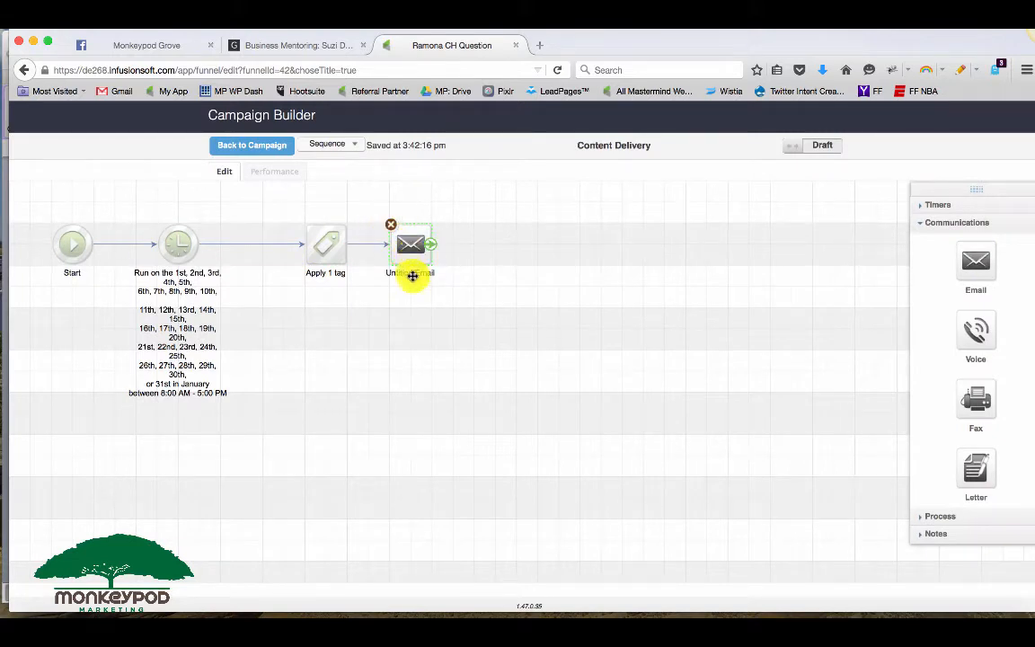
{"action": "left_click", "coordinate": [412, 272]}
{"action": "type", "text": "Customerhub Permissions"}
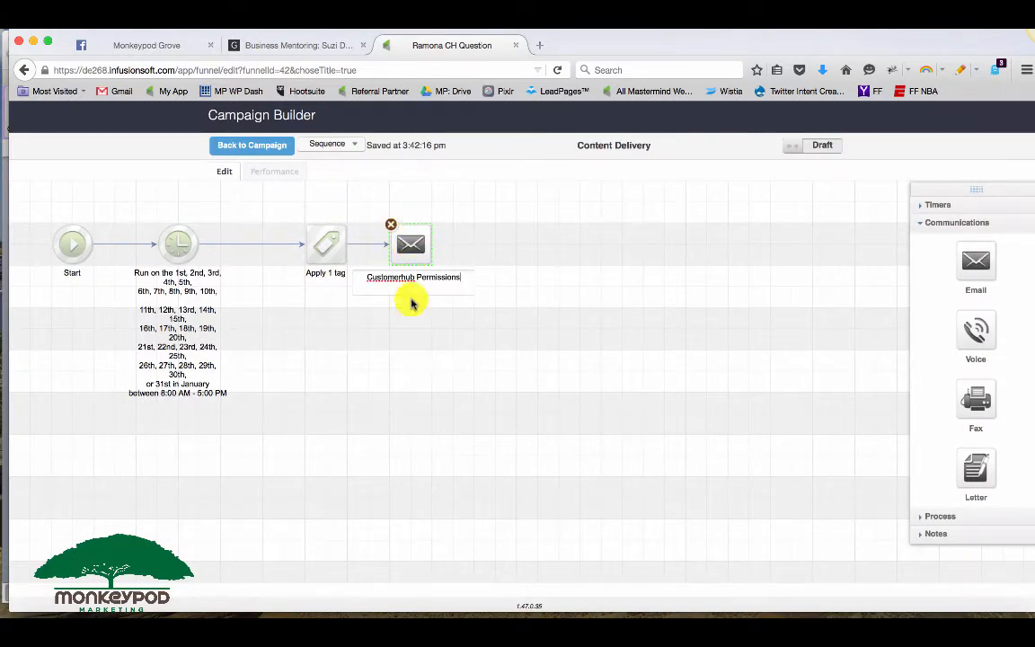
{"action": "key", "text": "Return"}
- Move the apply-tag process closer to the delay timer and extend the email's name to "Customerhub Permissions (January)"
{"action": "left_click_drag", "start_coordinate": [326, 244], "coordinate": [284, 247]}
{"action": "left_click", "coordinate": [402, 252]}
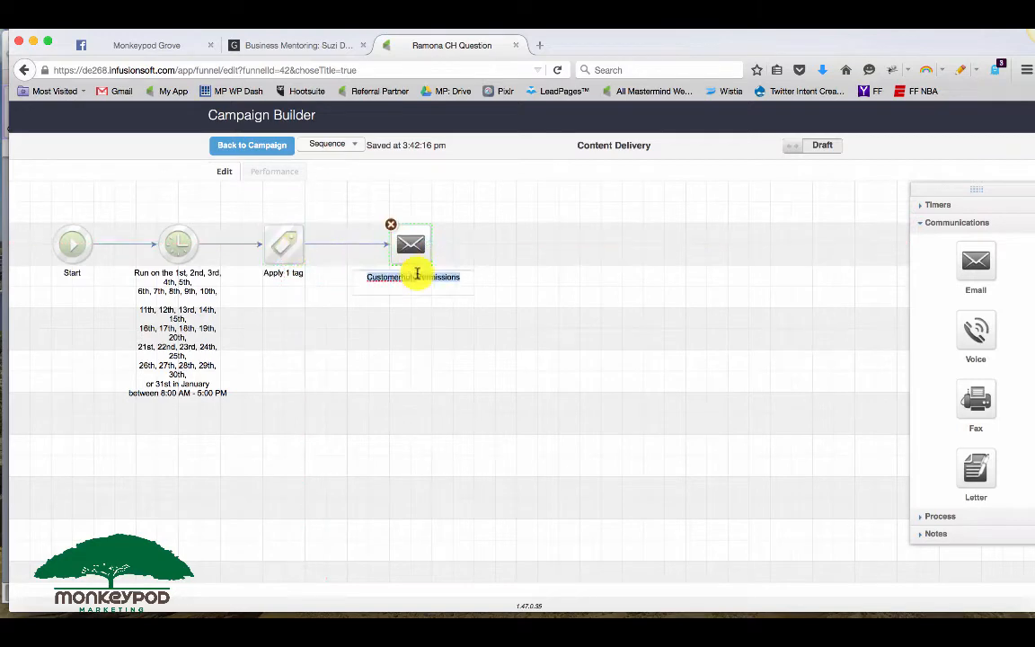
{"action": "left_click", "coordinate": [417, 273]}
{"action": "type", "text": "(January)"}
{"action": "left_click", "coordinate": [466, 333]}
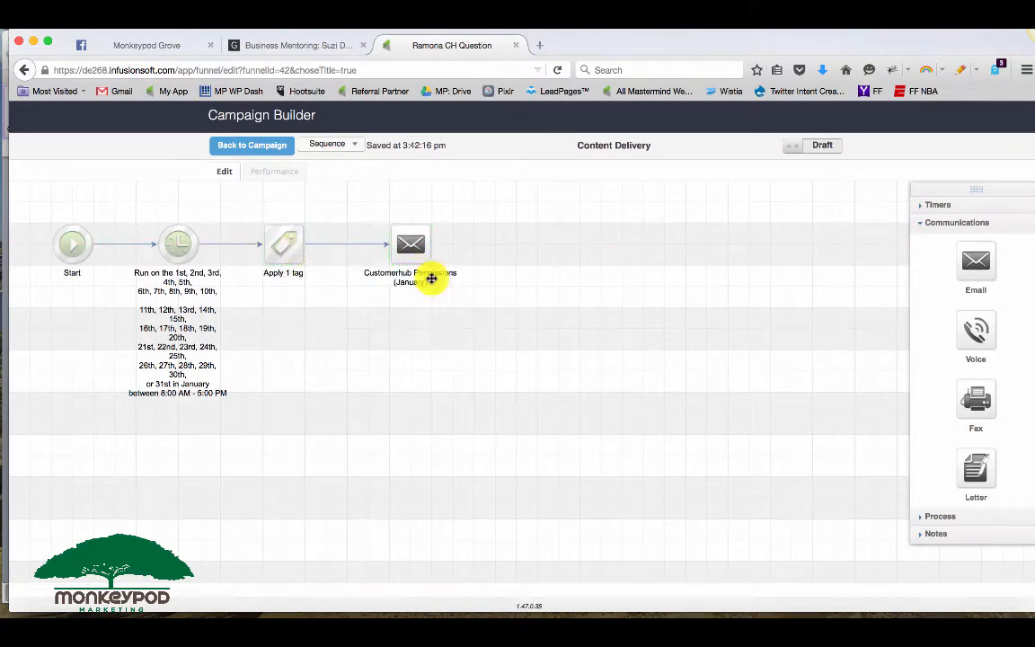
- Open the January email and set its subject to "You have new content!"
{"action": "double_click", "coordinate": [419, 259]}
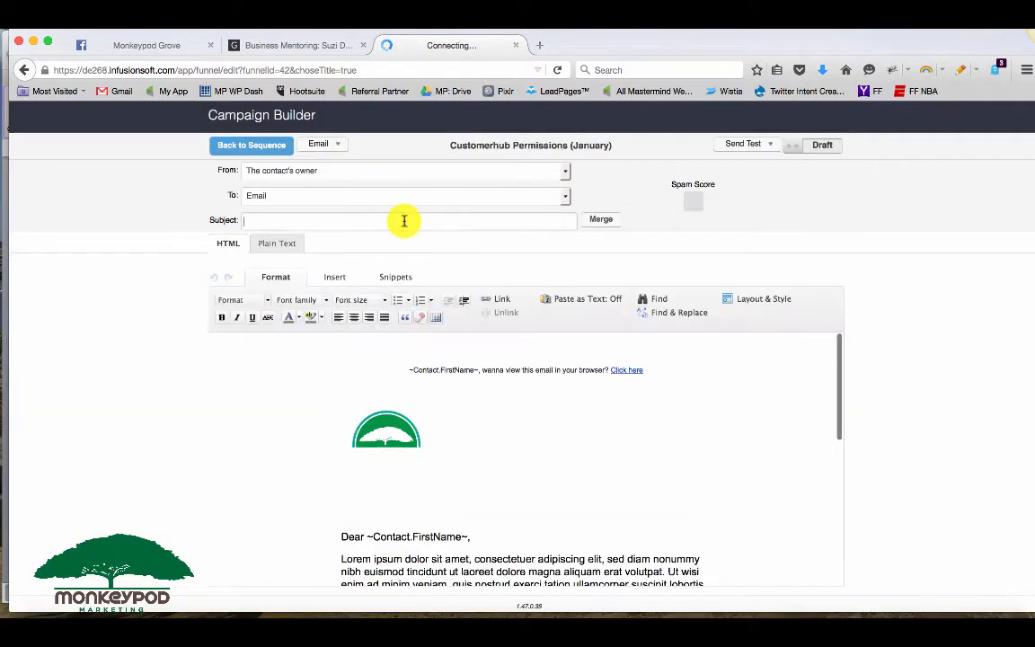
{"action": "left_click", "coordinate": [402, 220]}
{"action": "type", "text": "You have new content!"}
- Replace the email's placeholder paragraph with "Log into your membership portal for access to your most recent content."
{"action": "scroll", "coordinate": [592, 469], "scroll_direction": "down", "scroll_amount": 4}
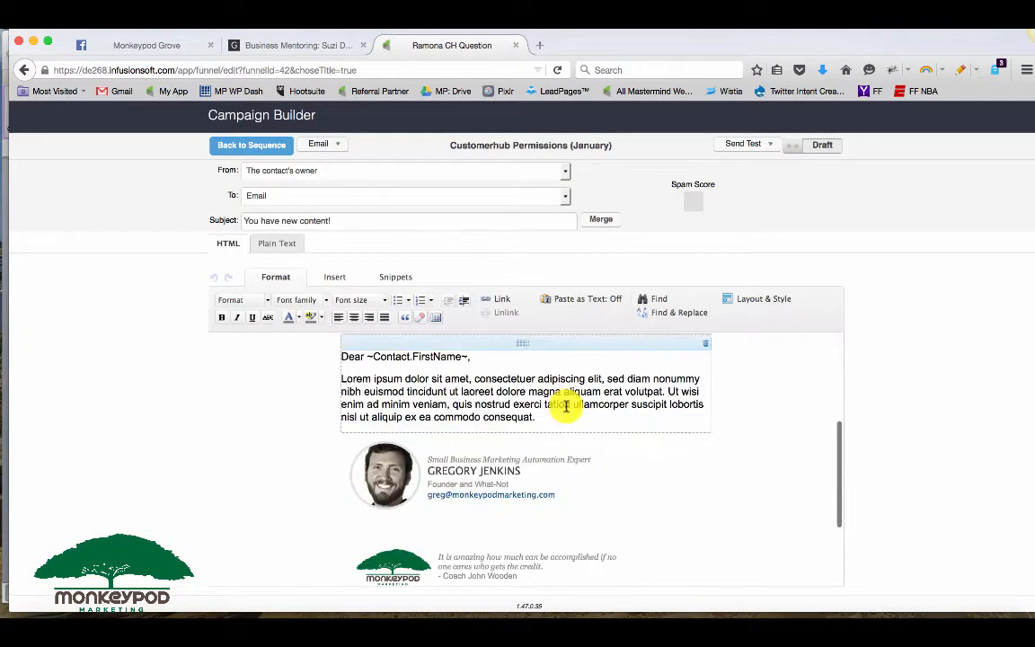
{"action": "left_click_drag", "start_coordinate": [628, 411], "coordinate": [278, 375]}
{"action": "type", "text": "Log into your membershi"}
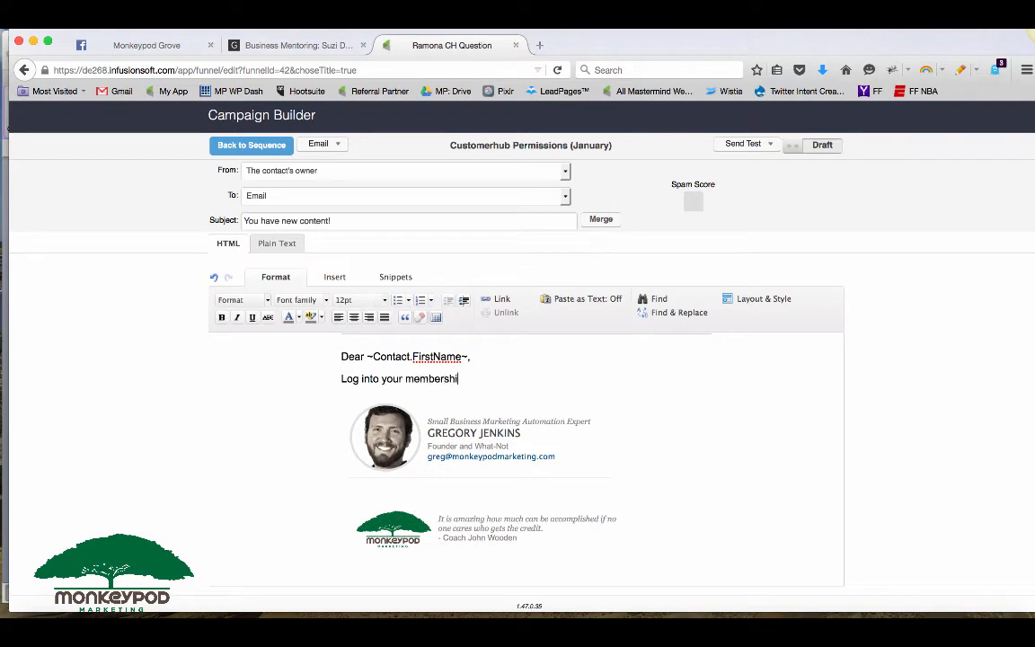
{"action": "type", "text": "p portal for access t"}
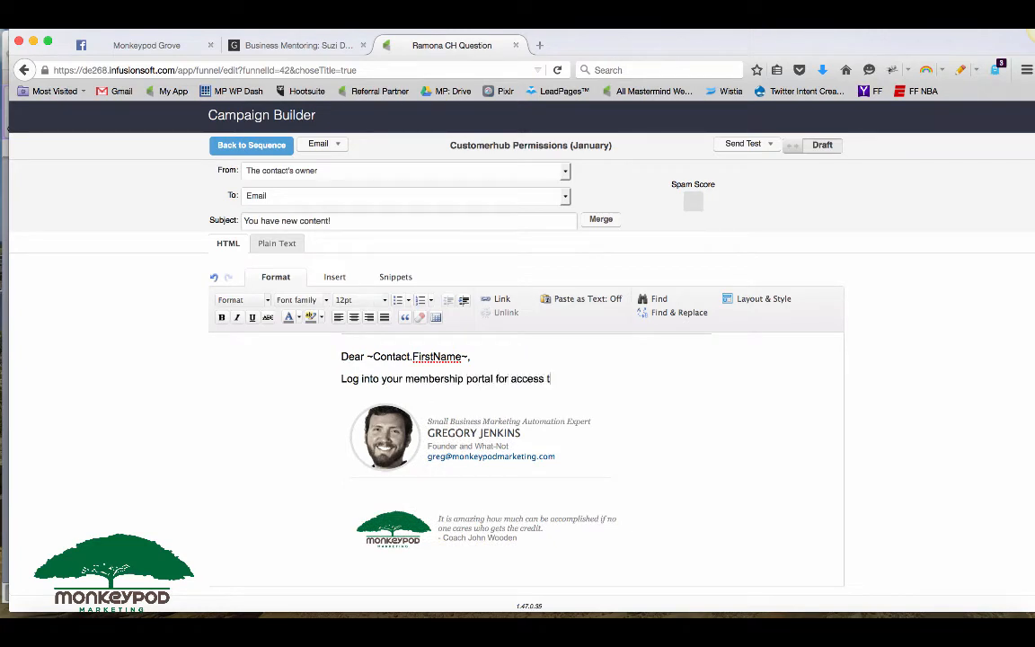
{"action": "type", "text": "o your most recent content."}
- Mark the January email as Ready and return through the Content Delivery sequence to the campaign
{"action": "scroll", "coordinate": [526, 459], "scroll_direction": "up", "scroll_amount": 4}
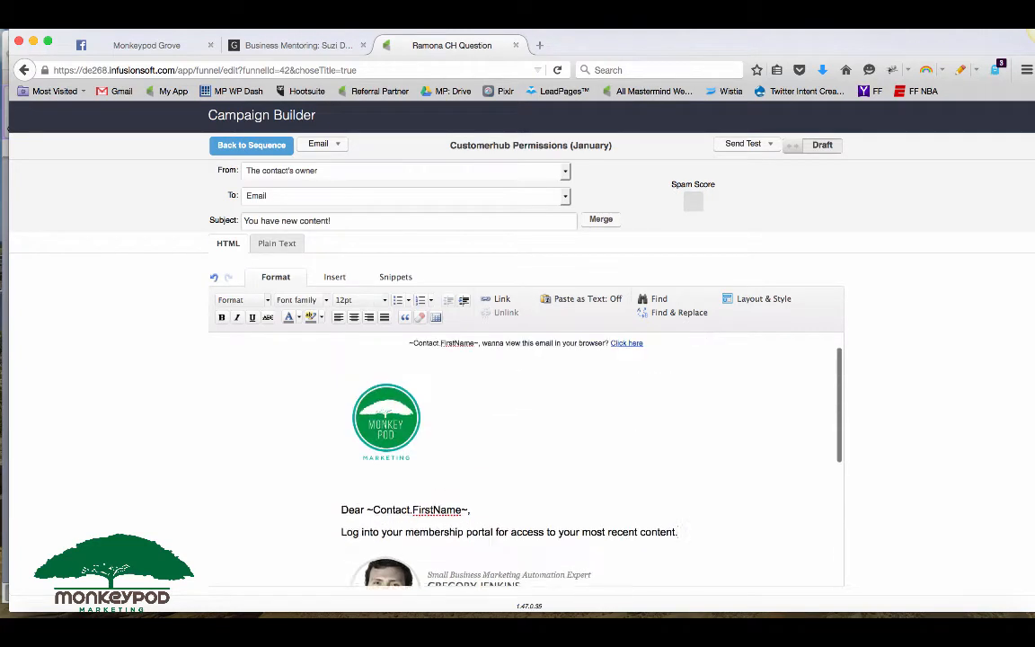
{"action": "left_click", "coordinate": [792, 145]}
{"action": "left_click", "coordinate": [265, 150]}
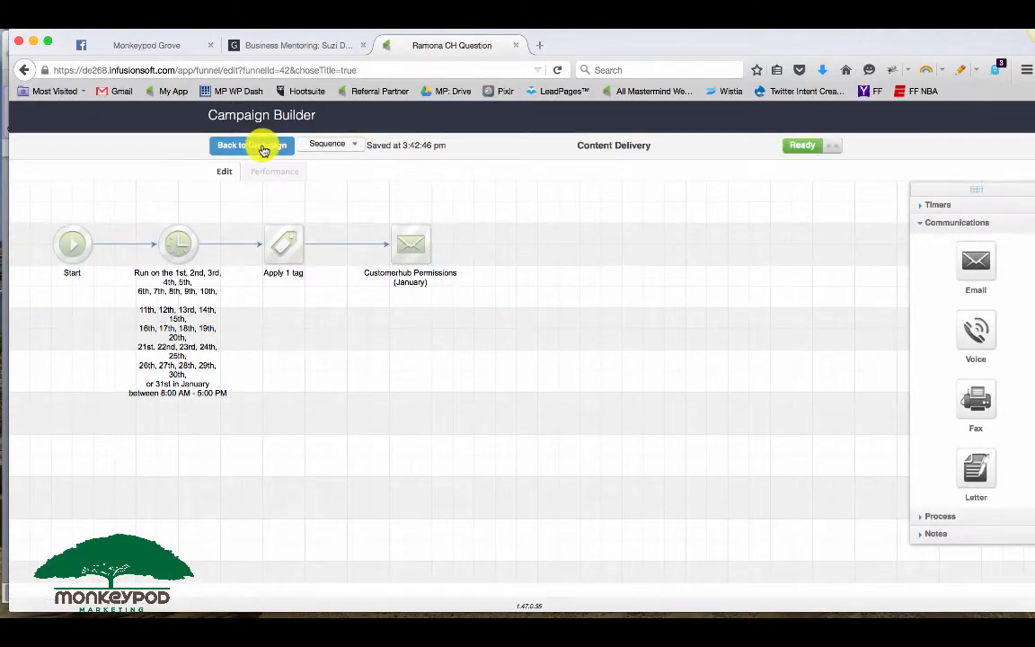
{"action": "left_click", "coordinate": [263, 147]}
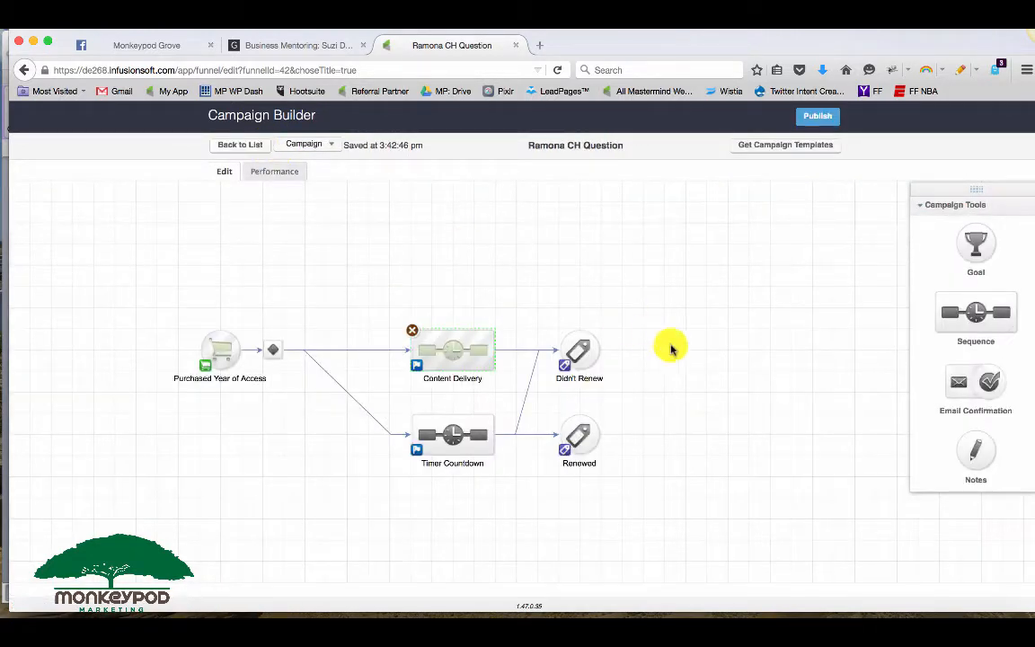
- In the Timer Countdown sequence, add a tag process after Start that applies a new tag "Renewed" with no category
{"action": "double_click", "coordinate": [446, 440]}
{"action": "left_click", "coordinate": [979, 515]}
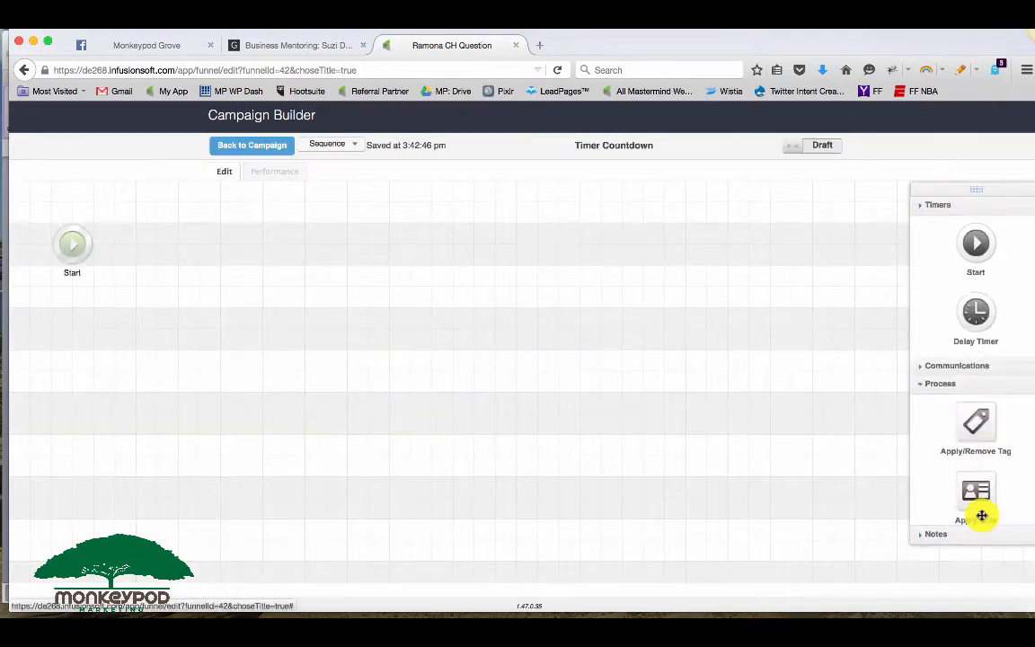
{"action": "left_click_drag", "start_coordinate": [971, 279], "coordinate": [205, 232]}
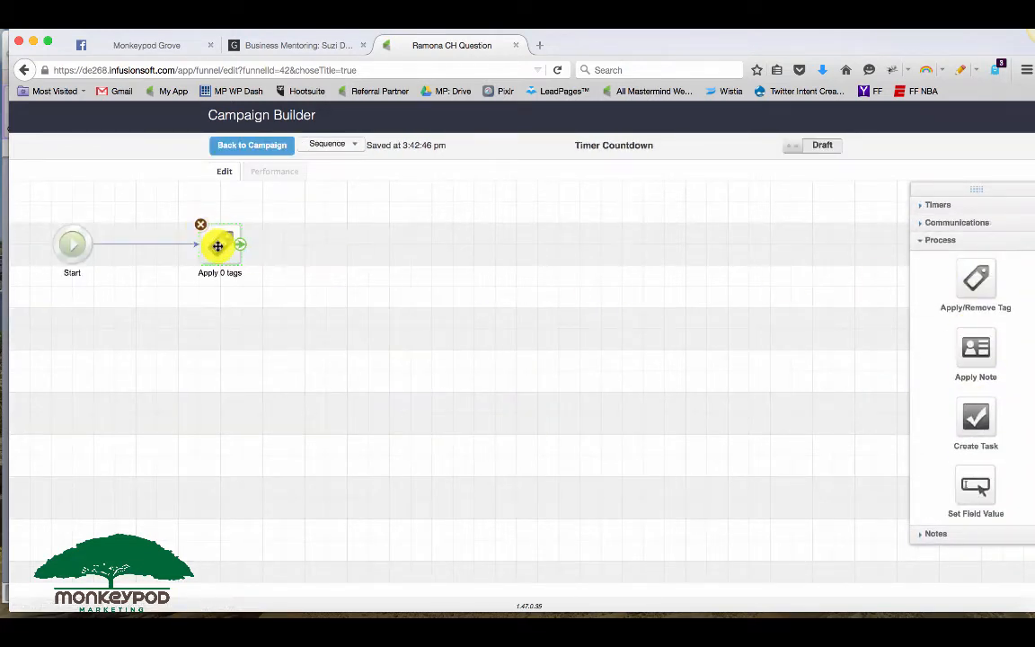
{"action": "double_click", "coordinate": [217, 245]}
{"action": "left_click", "coordinate": [503, 309]}
{"action": "type", "text": "Renewed"}
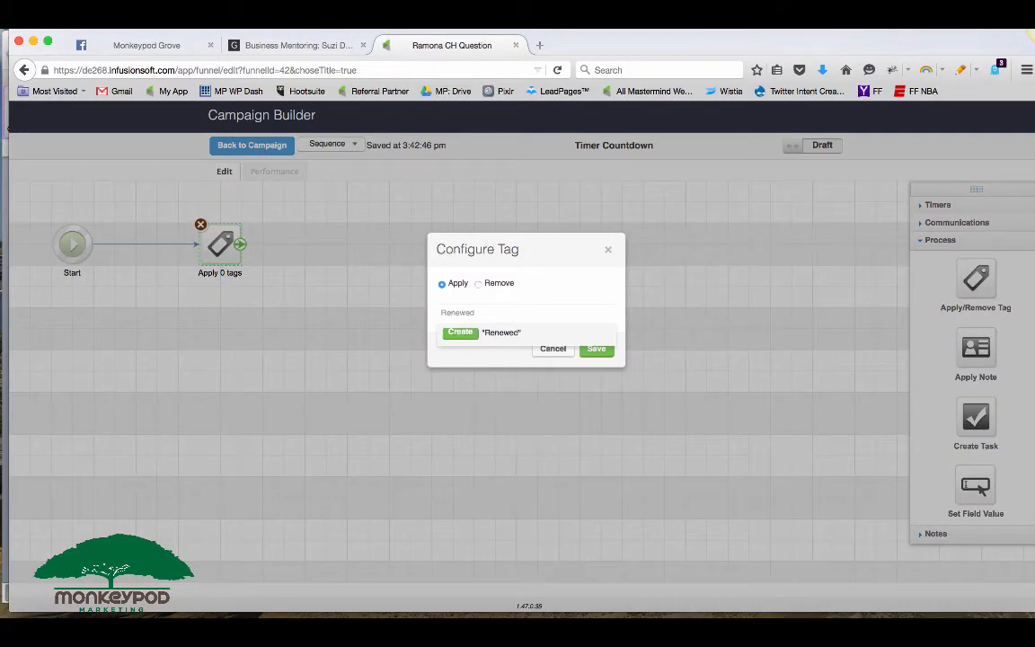
{"action": "left_click", "coordinate": [472, 334]}
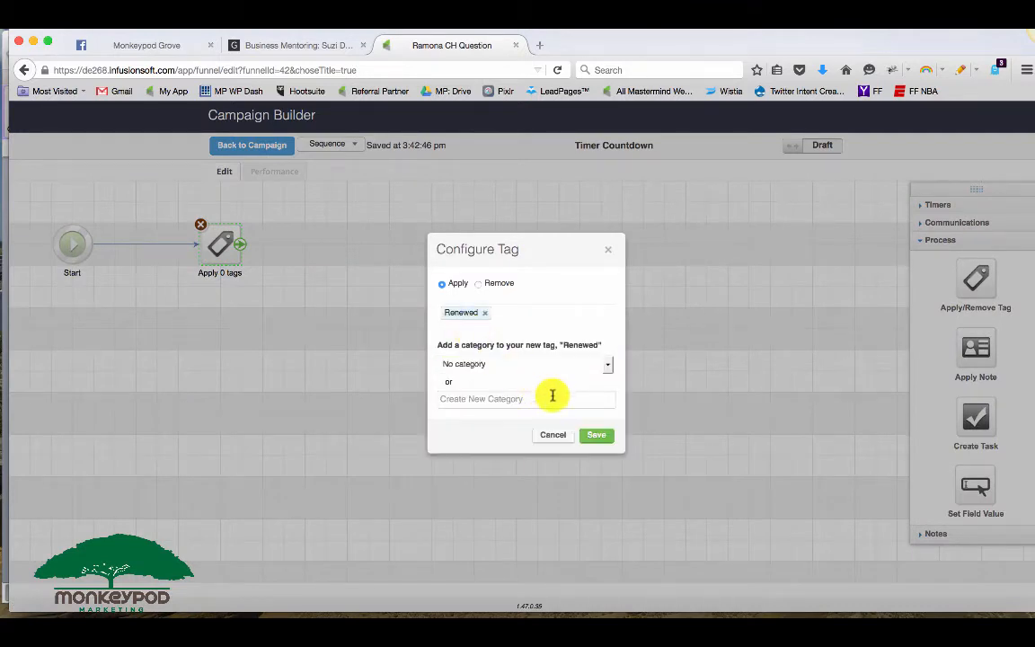
{"action": "left_click", "coordinate": [598, 439]}
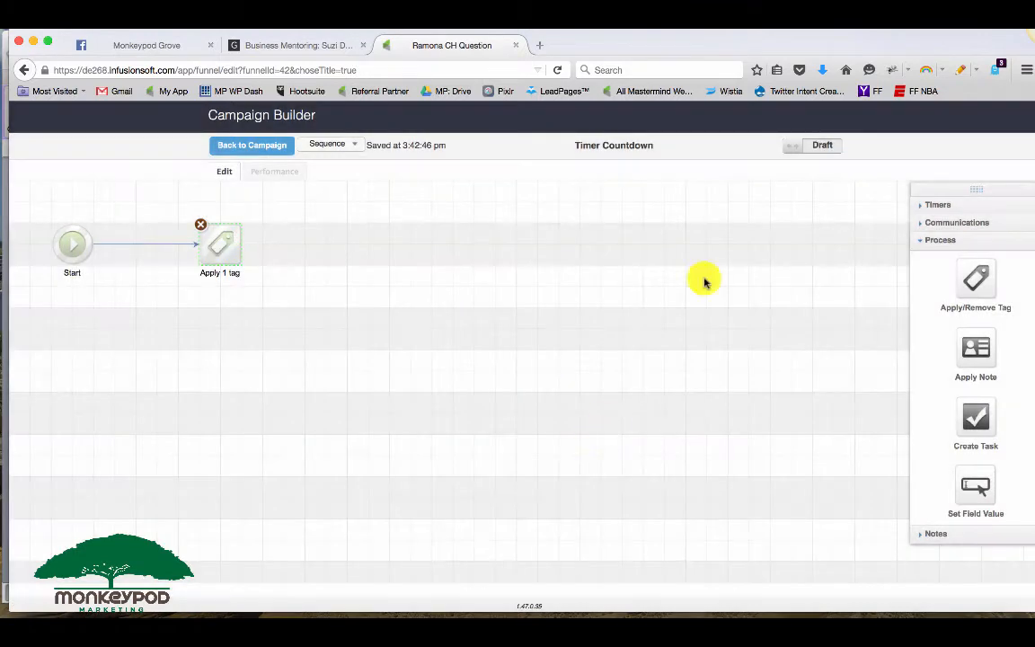
- Add a second Start below the first and place a delay timer connected after it
{"action": "left_click", "coordinate": [935, 223]}
{"action": "left_click", "coordinate": [933, 206]}
{"action": "left_click_drag", "start_coordinate": [967, 236], "coordinate": [70, 317]}
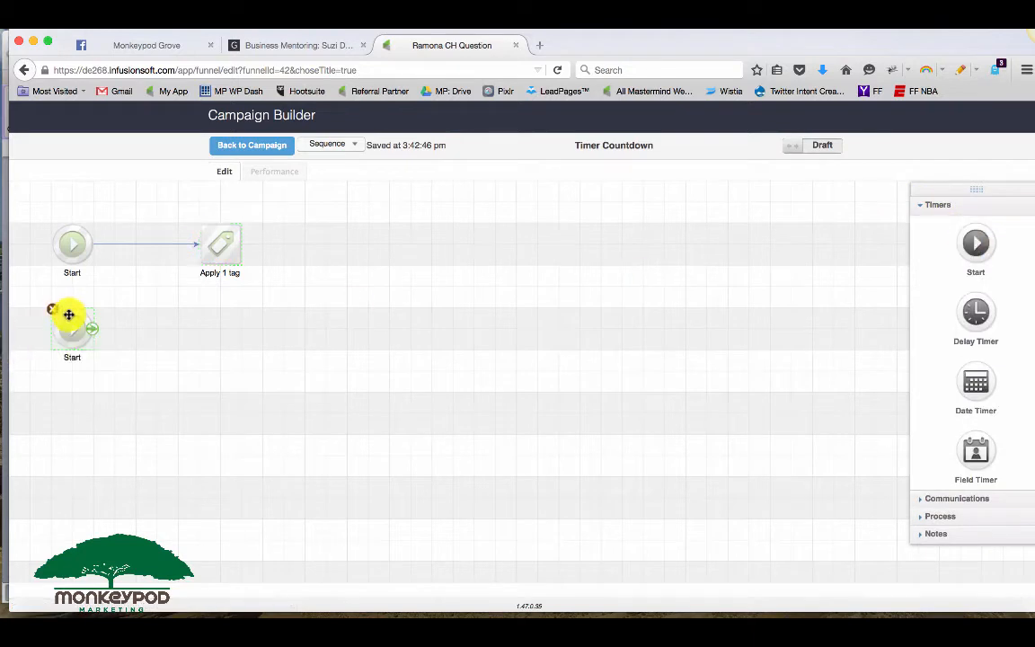
{"action": "left_click_drag", "start_coordinate": [980, 313], "coordinate": [211, 324]}
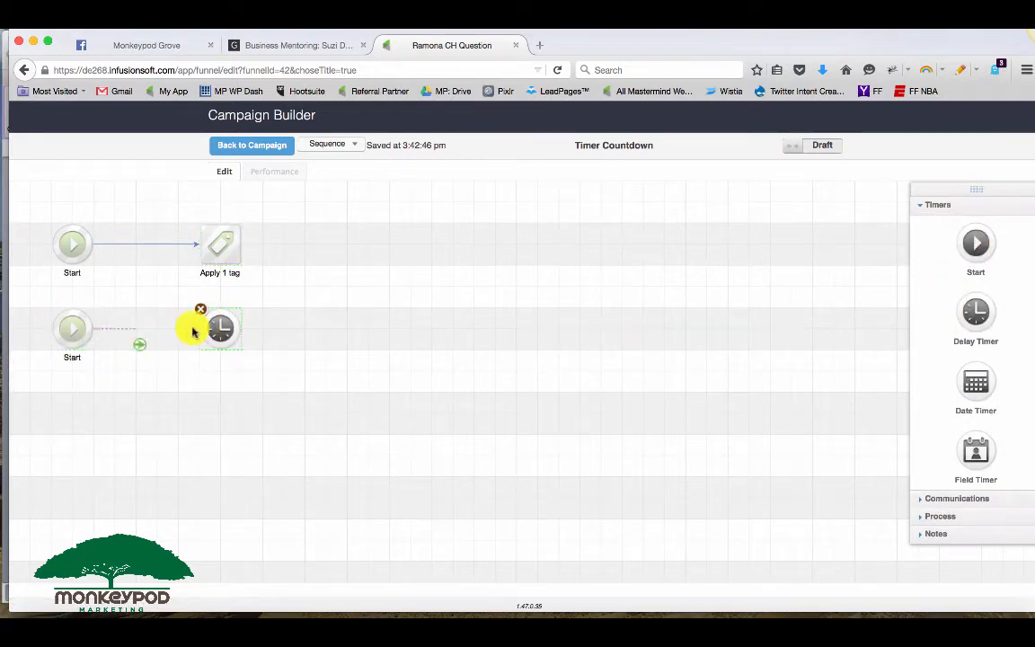
- Set the second path's delay timer to wait at least 10 months and save it
{"action": "double_click", "coordinate": [215, 328]}
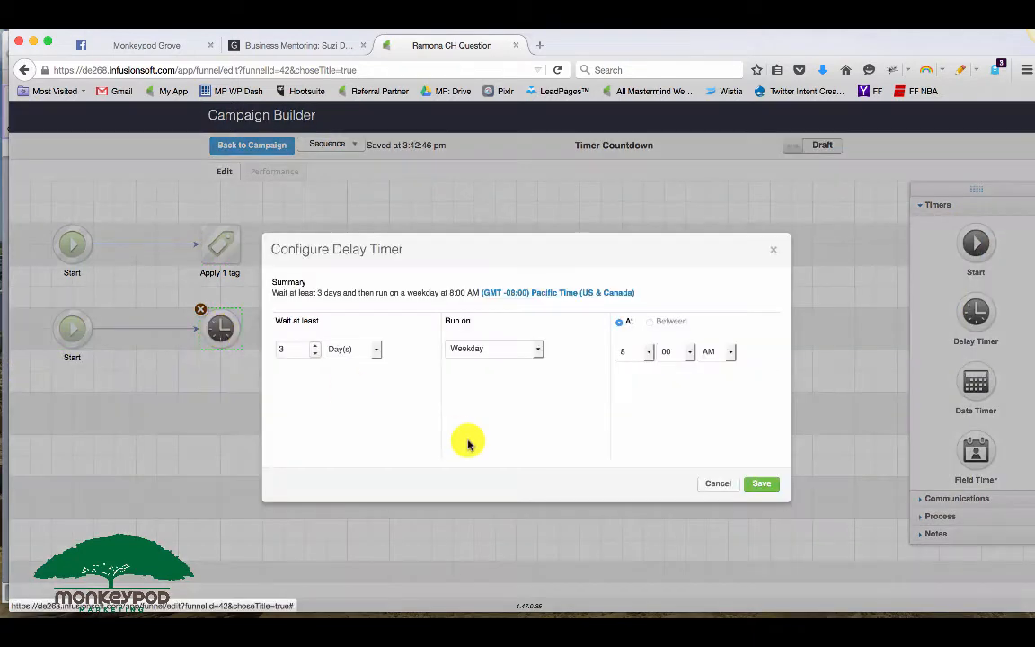
{"action": "left_click", "coordinate": [344, 351]}
{"action": "left_click", "coordinate": [340, 400]}
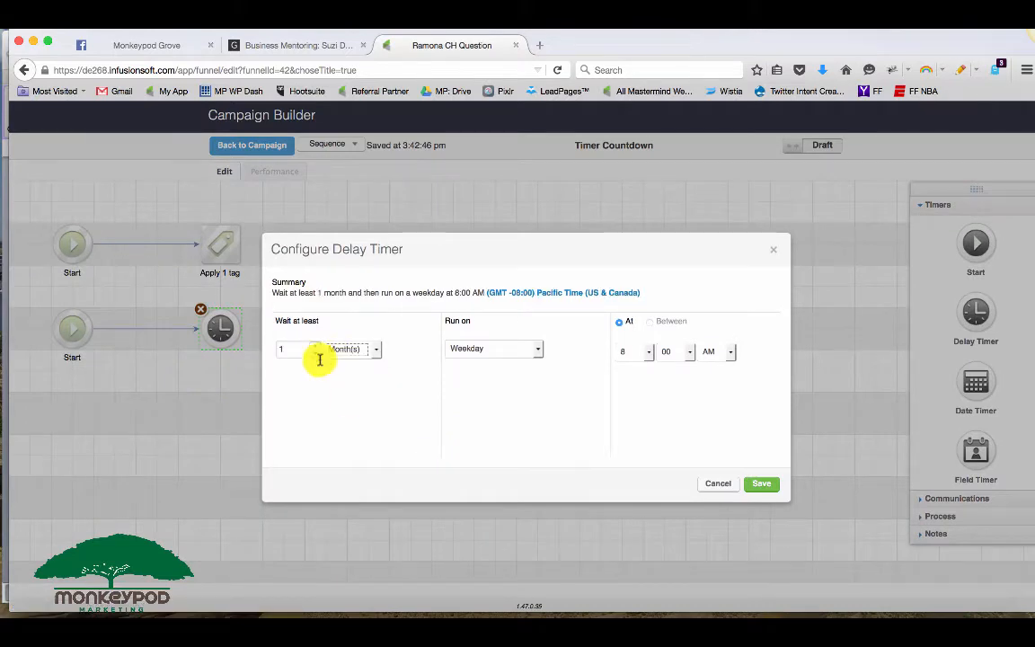
{"action": "left_click", "coordinate": [316, 347]}
{"action": "left_click", "coordinate": [315, 346]}
{"action": "left_click", "coordinate": [317, 349]}
{"action": "left_click", "coordinate": [317, 349]}
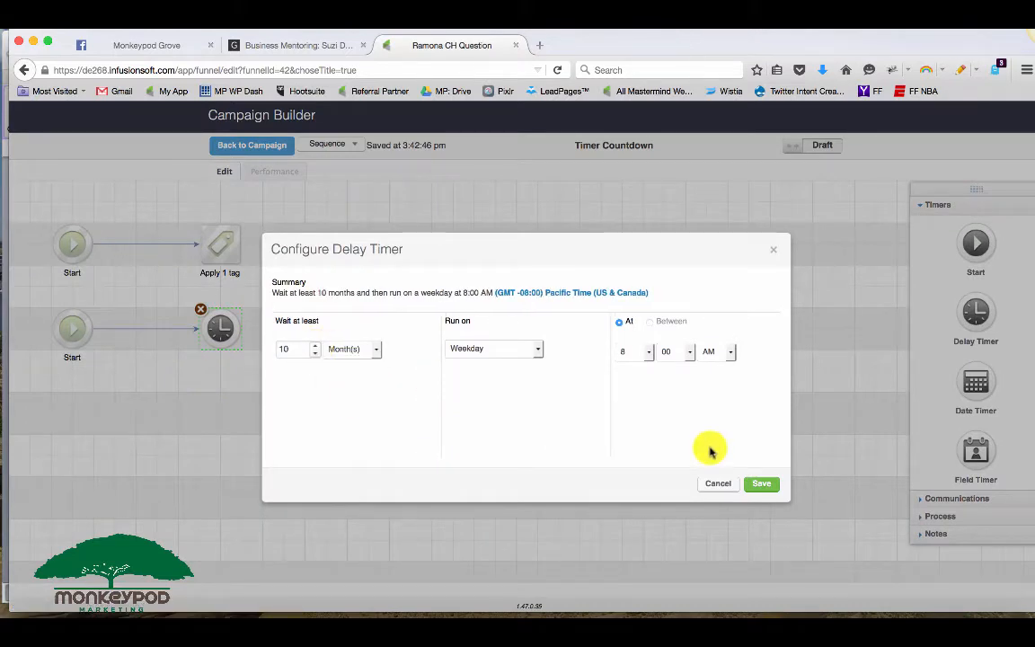
{"action": "left_click", "coordinate": [761, 483]}
- Add an email named "2 Months Left" and connect the 10-month delay timer to it
{"action": "left_click", "coordinate": [968, 226]}
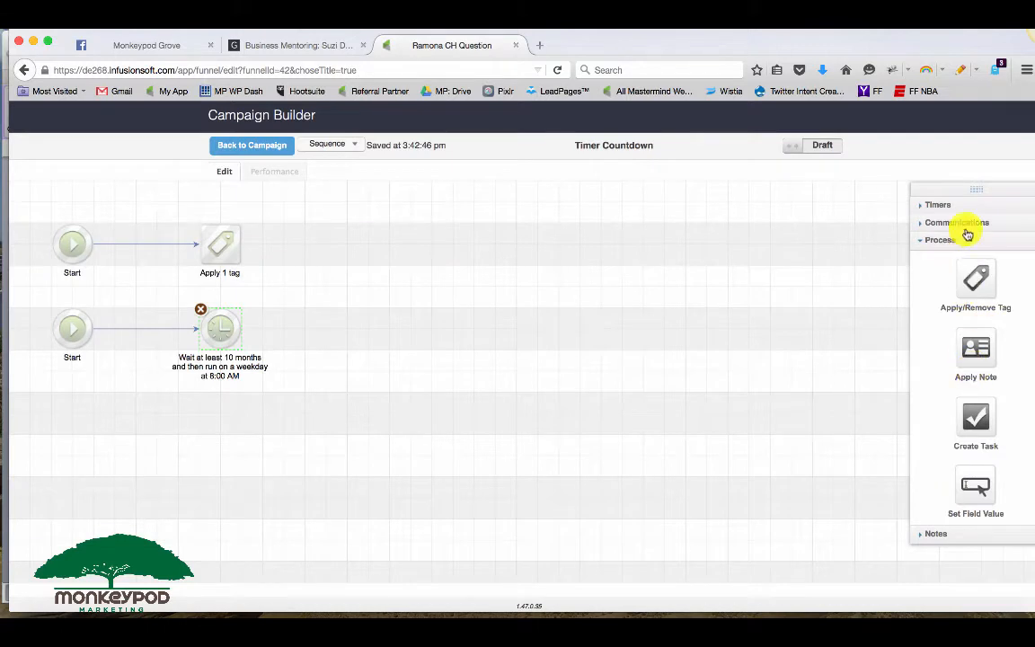
{"action": "left_click_drag", "start_coordinate": [976, 261], "coordinate": [322, 345]}
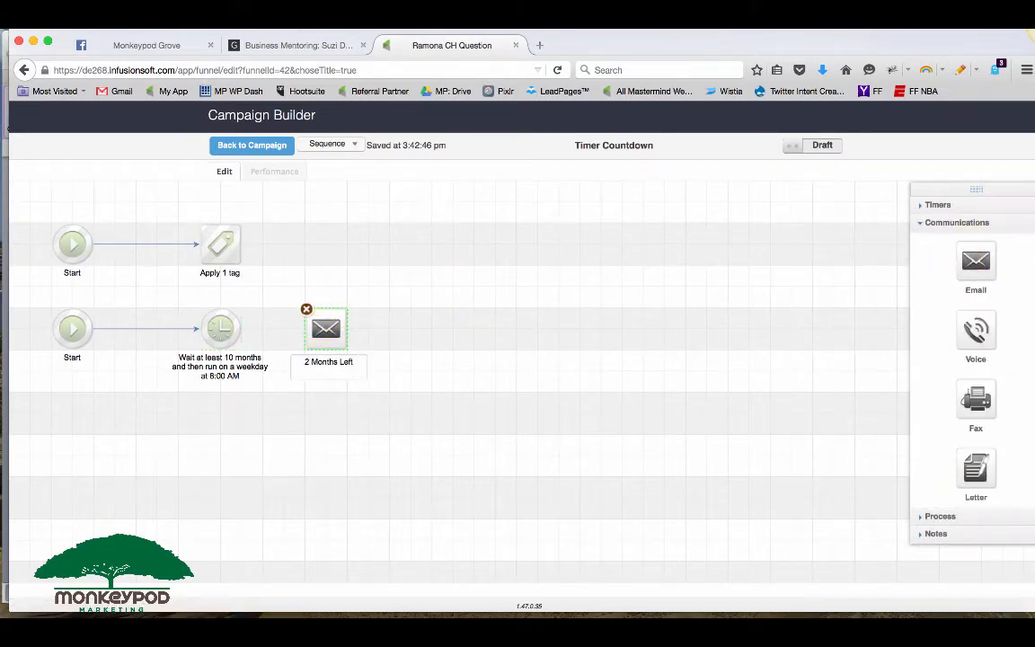
{"action": "left_click", "coordinate": [349, 445]}
{"action": "left_click_drag", "start_coordinate": [241, 332], "coordinate": [360, 336]}
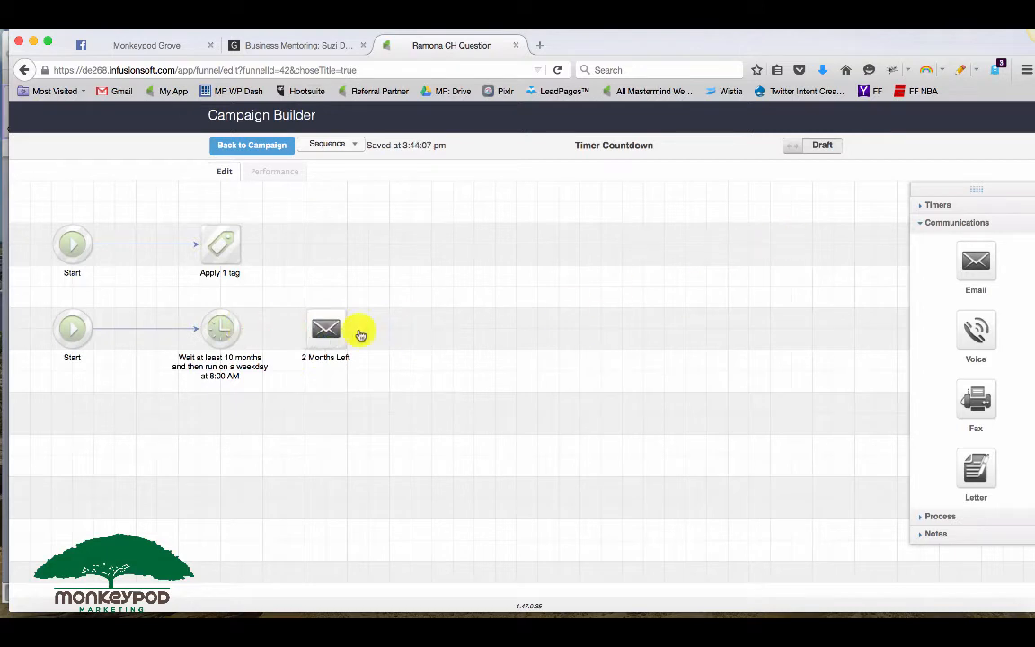
{"action": "left_click_drag", "start_coordinate": [238, 336], "coordinate": [326, 333]}
- Add a delay timer after the apply-tag process in the first path and connect the two
{"action": "left_click", "coordinate": [937, 205]}
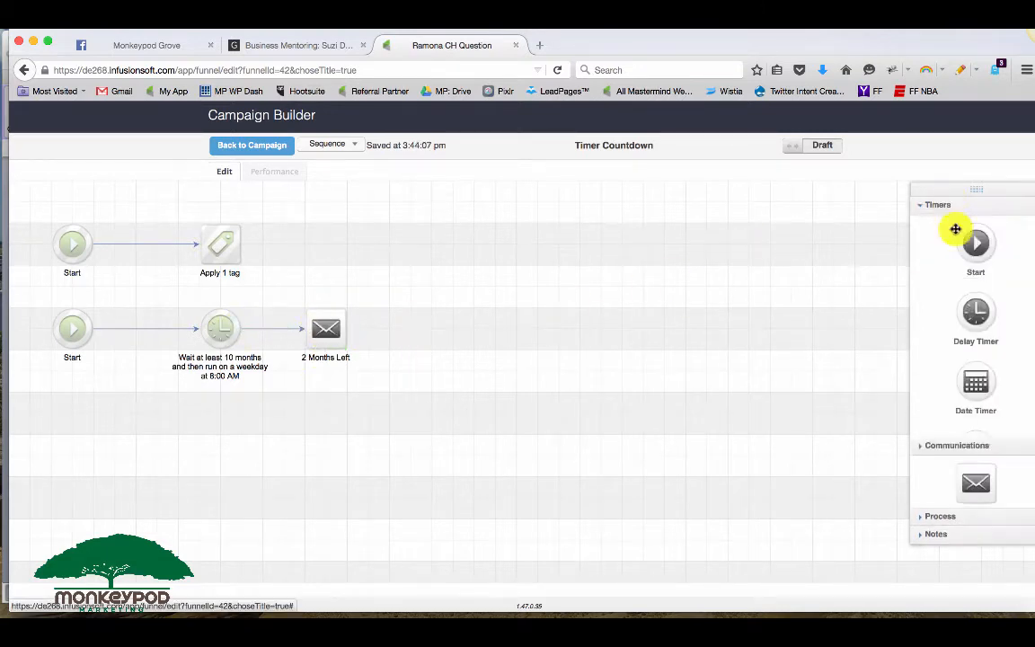
{"action": "left_click_drag", "start_coordinate": [815, 324], "coordinate": [300, 244]}
{"action": "left_click_drag", "start_coordinate": [239, 236], "coordinate": [302, 248]}
- Set the first path's delay timer to wait at least 12 months and save it
{"action": "double_click", "coordinate": [303, 247]}
{"action": "left_click", "coordinate": [347, 356]}
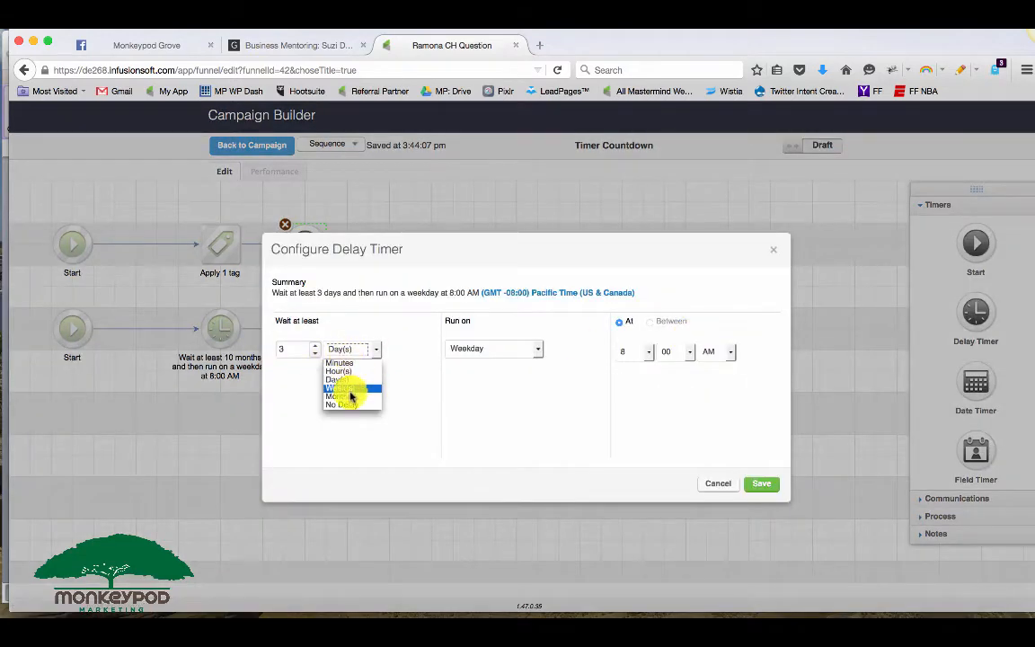
{"action": "left_click", "coordinate": [341, 396]}
{"action": "double_click", "coordinate": [315, 351]}
{"action": "type", "text": "10"}
{"action": "key", "text": "BackSpace"}
{"action": "type", "text": "2"}
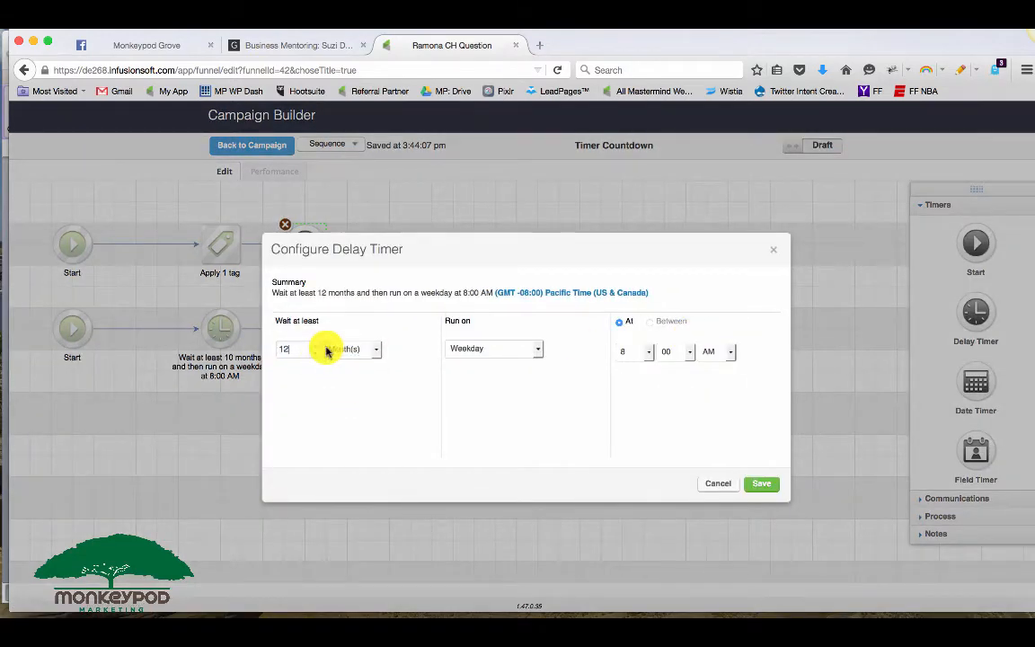
{"action": "left_click", "coordinate": [759, 486]}
- Add an Apply/Remove Tag process after the 12-month timer and check which tag the first path's earlier process applies
{"action": "left_click", "coordinate": [948, 517]}
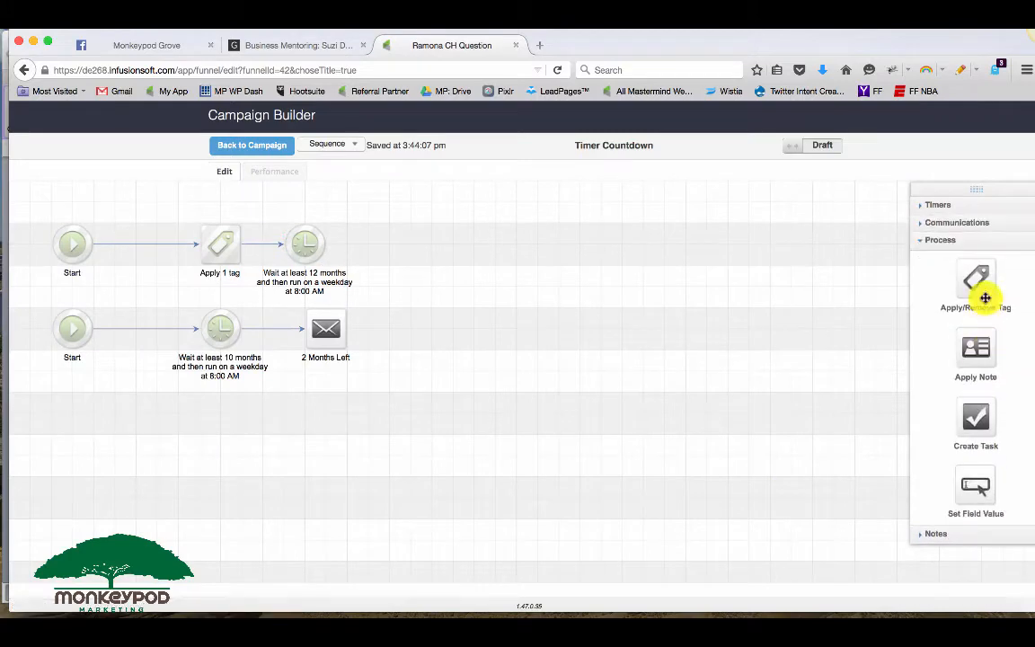
{"action": "left_click_drag", "start_coordinate": [984, 296], "coordinate": [406, 243]}
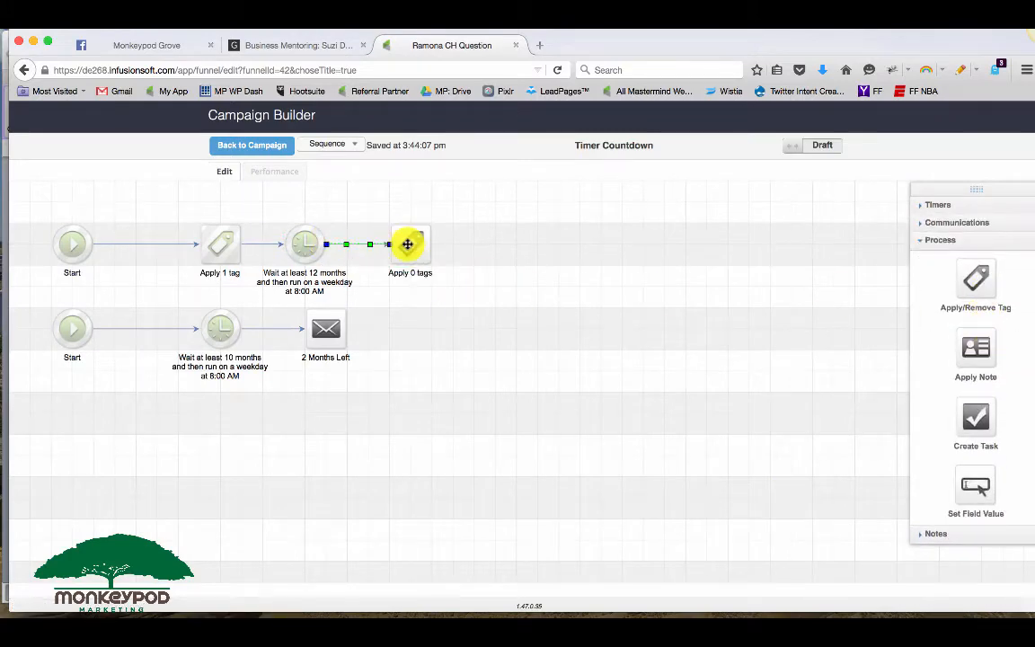
{"action": "double_click", "coordinate": [407, 243]}
{"action": "left_click", "coordinate": [544, 351]}
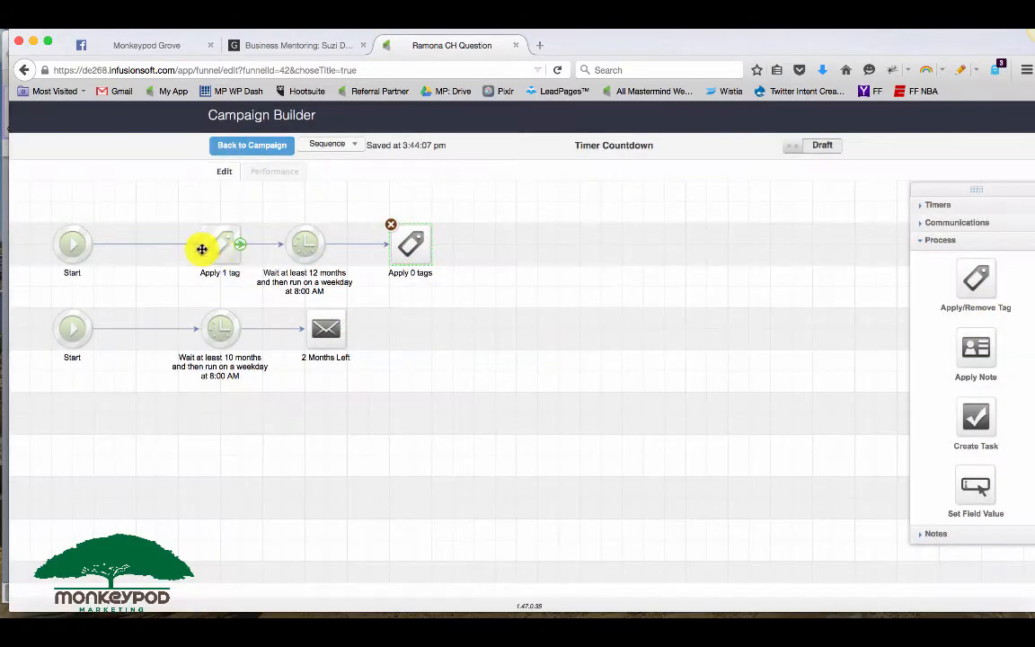
{"action": "double_click", "coordinate": [213, 248]}
{"action": "left_click", "coordinate": [555, 365]}
- Configure the tag process after the 12-month timer to remove the "Renewed" tag and save it
{"action": "double_click", "coordinate": [417, 246]}
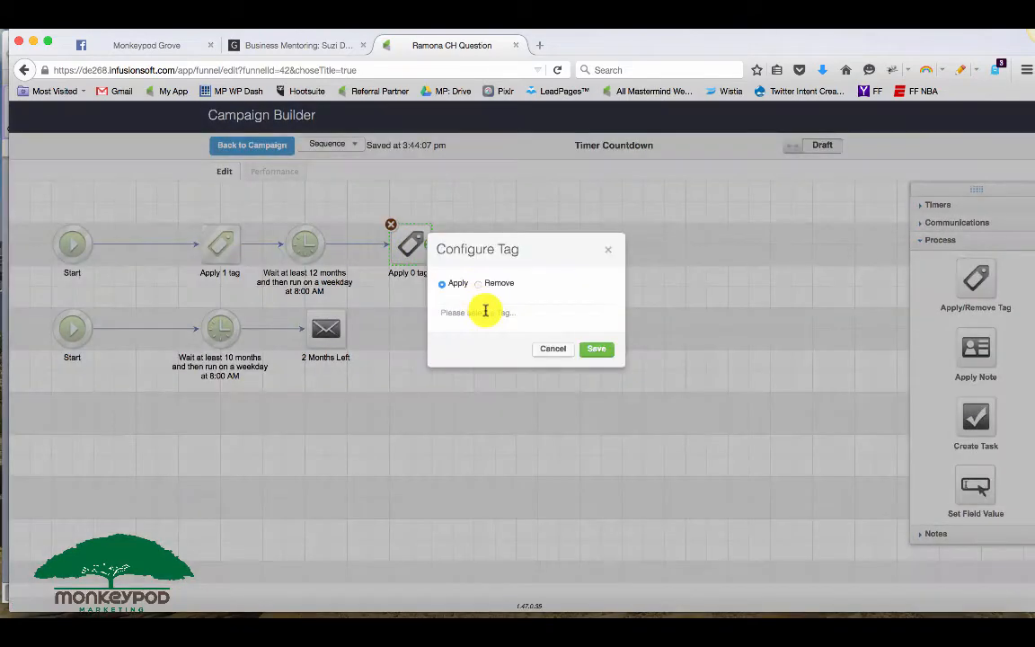
{"action": "left_click", "coordinate": [483, 310]}
{"action": "left_click", "coordinate": [477, 283]}
{"action": "type", "text": "Renewed"}
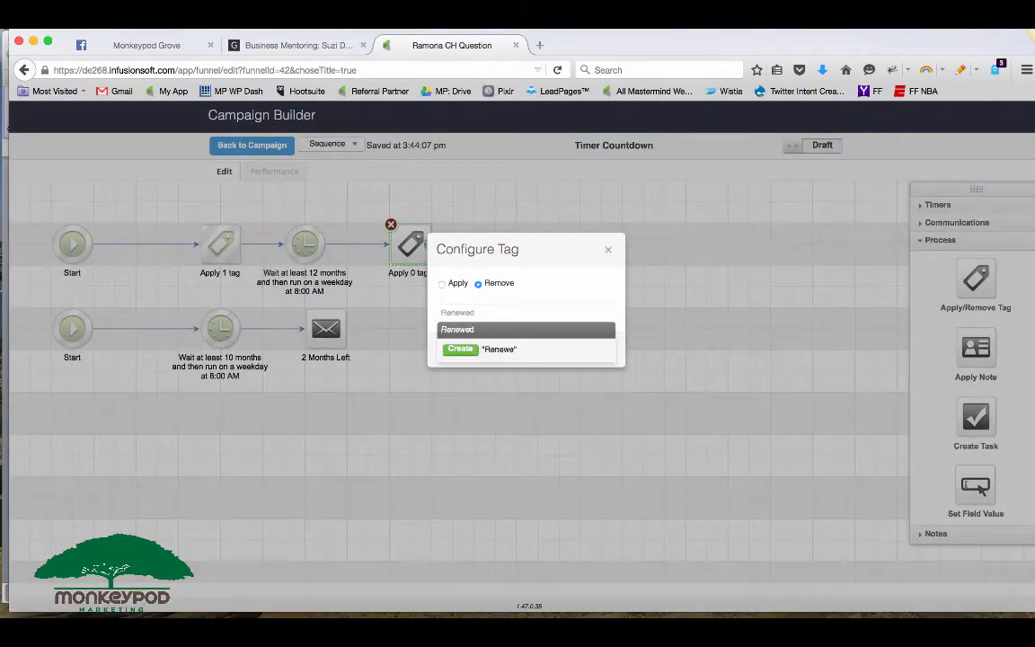
{"action": "left_click", "coordinate": [488, 321]}
{"action": "left_click", "coordinate": [596, 367]}
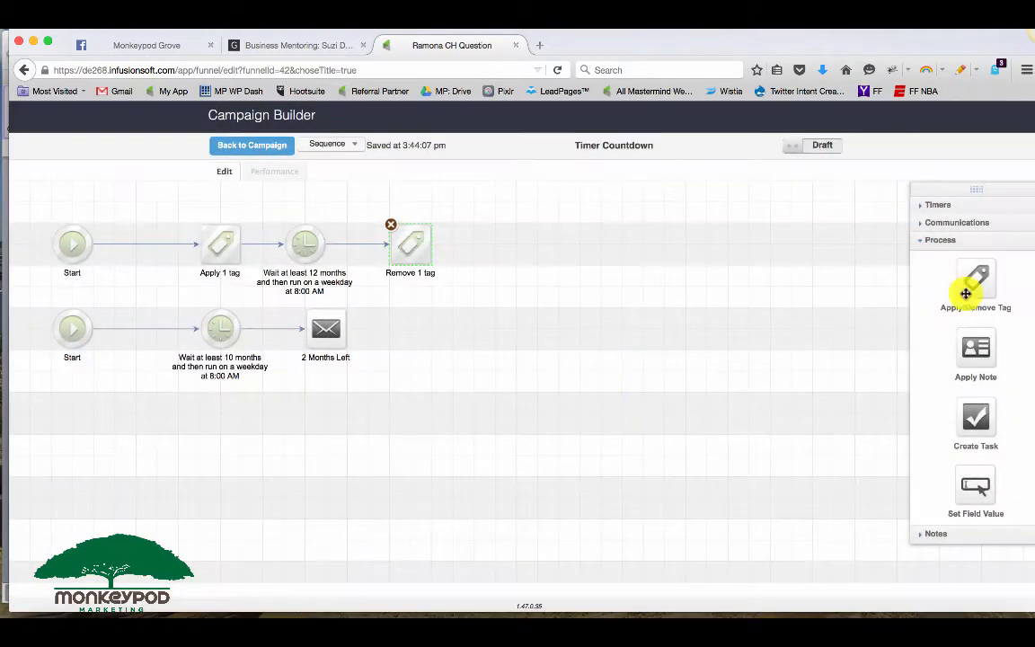
- Add another tag process at the end of the first path that applies a new "Elapsed" tag in the Customer Tags category
{"action": "left_click_drag", "start_coordinate": [953, 293], "coordinate": [481, 232]}
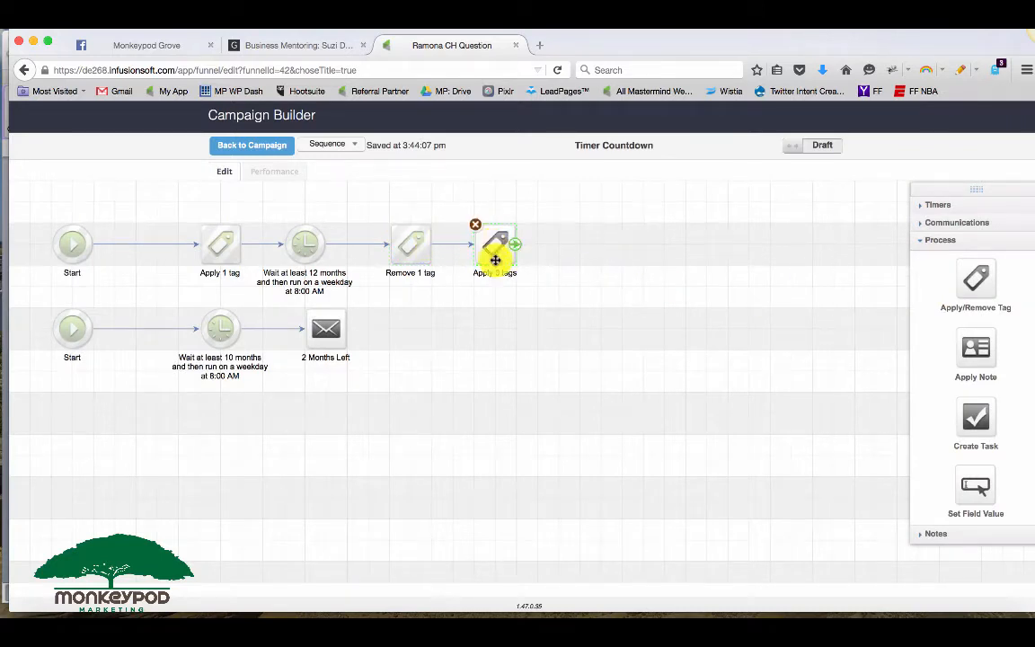
{"action": "double_click", "coordinate": [509, 283]}
{"action": "type", "text": "Elapsed"}
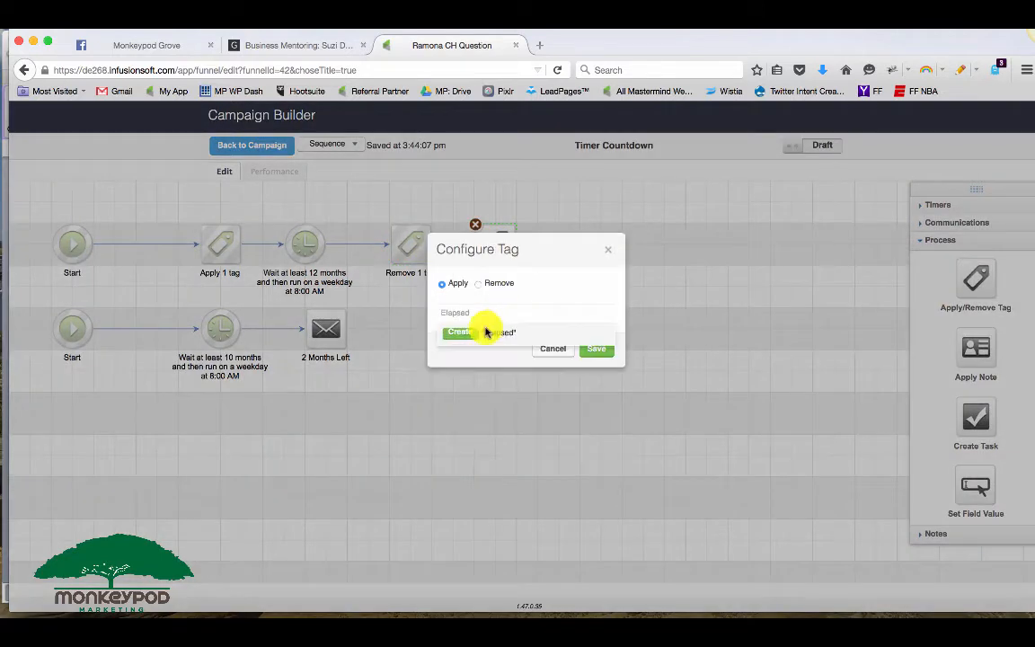
{"action": "left_click", "coordinate": [486, 333]}
{"action": "left_click", "coordinate": [531, 365]}
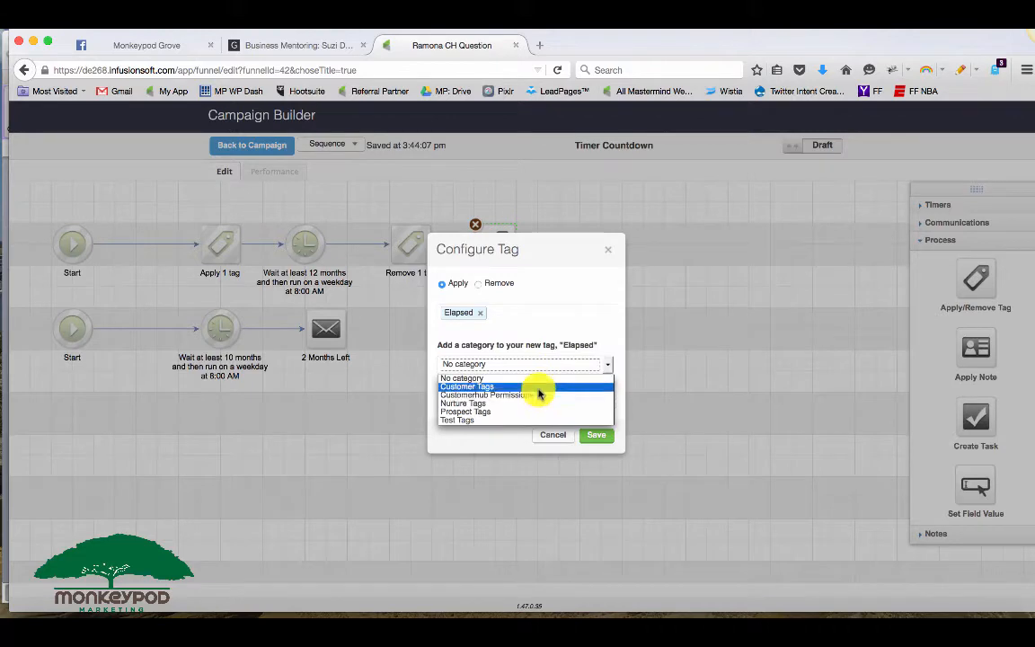
{"action": "left_click", "coordinate": [539, 387]}
{"action": "left_click", "coordinate": [607, 370]}
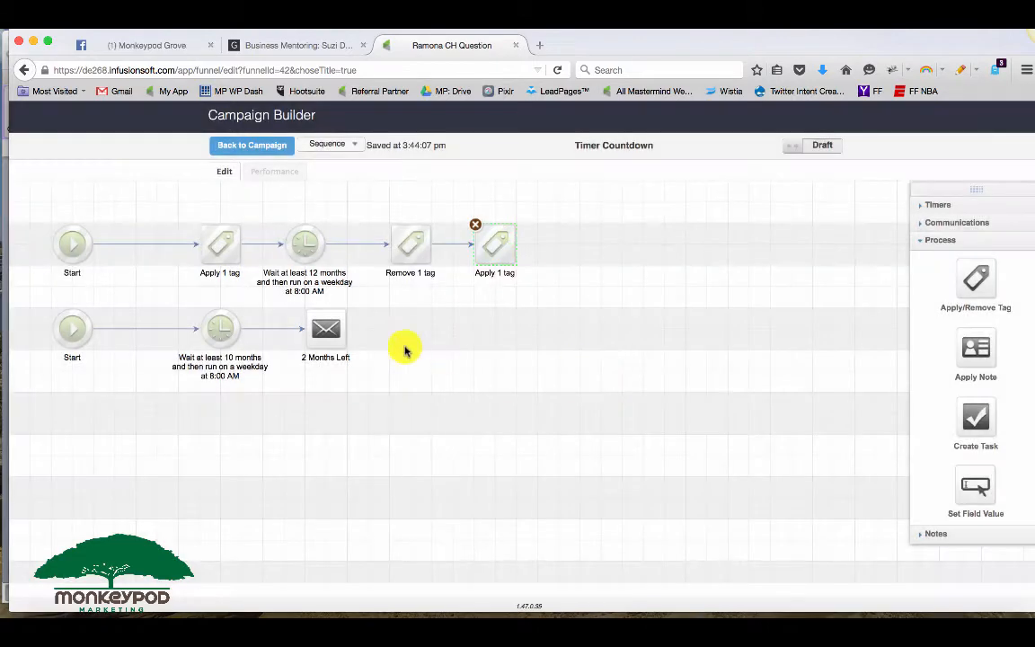
- Open the "2 Months Left" email and delete its view-in-browser line
{"action": "left_click", "coordinate": [958, 222]}
{"action": "double_click", "coordinate": [331, 333]}
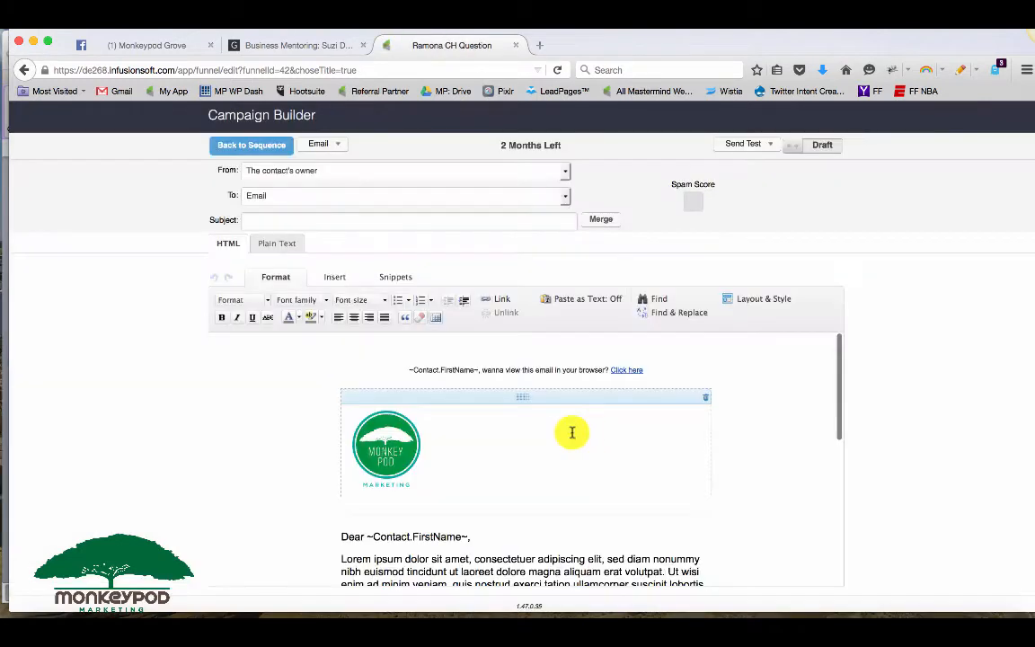
{"action": "left_click", "coordinate": [719, 359]}
- Replace the email's placeholder paragraph with "2 months remaining on your year of access. If you're ready to renew, go ahead and do that here."
{"action": "scroll", "coordinate": [547, 471], "scroll_direction": "down", "scroll_amount": 3}
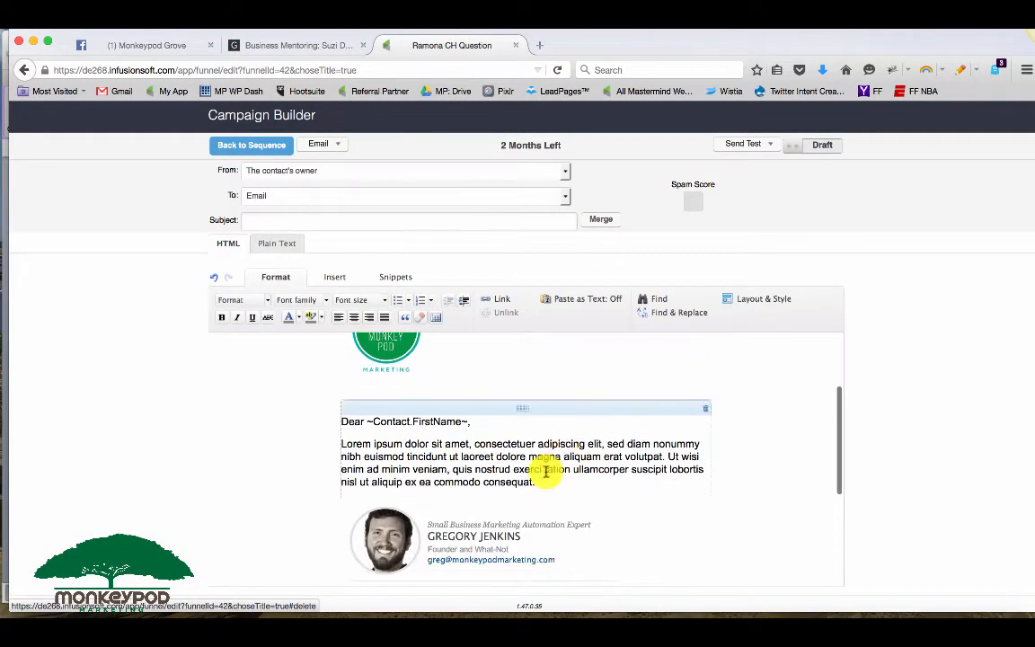
{"action": "left_click_drag", "start_coordinate": [547, 471], "coordinate": [294, 441]}
{"action": "type", "text": "2"}
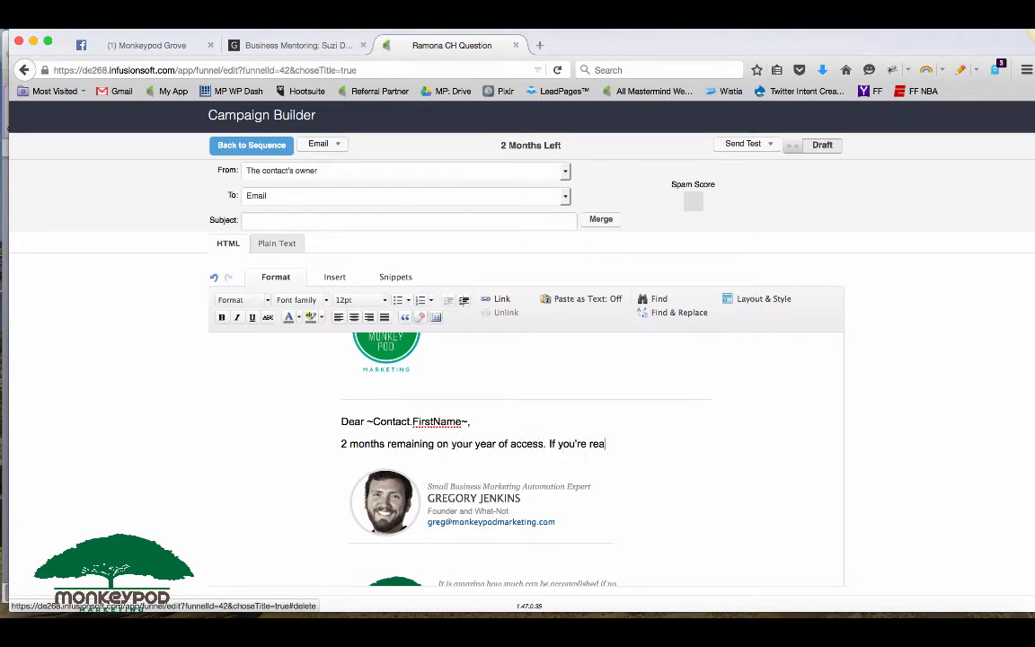
{"action": "type", "text": "d and do that here."}
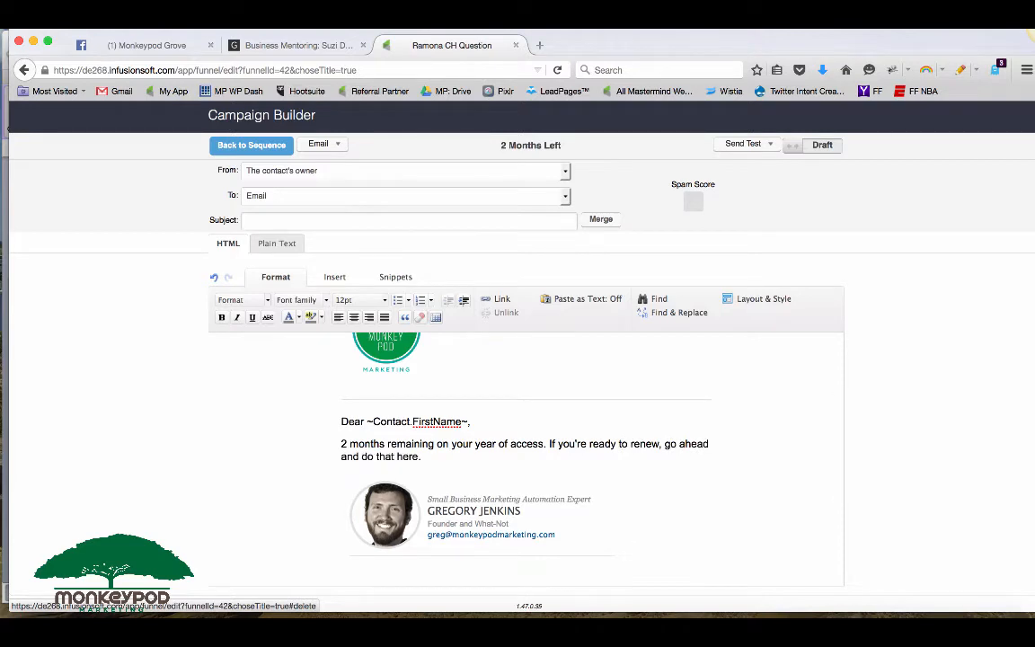
- Set the email's subject to "2 months left", mark it as ready and return to the sequence
{"action": "left_click", "coordinate": [821, 145]}
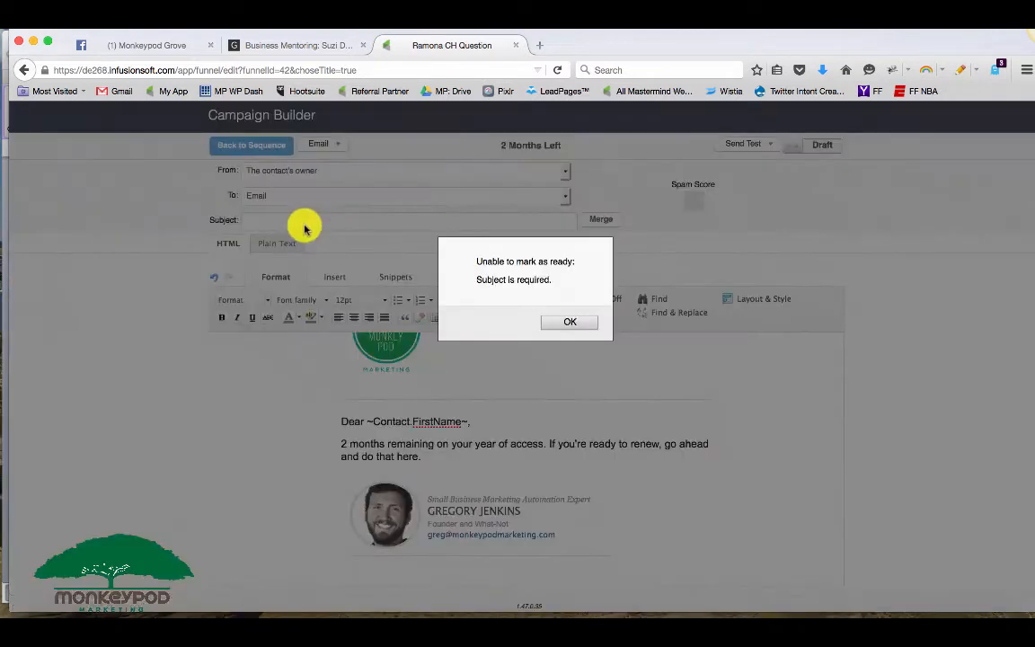
{"action": "key", "text": "Return"}
{"action": "left_click", "coordinate": [363, 224]}
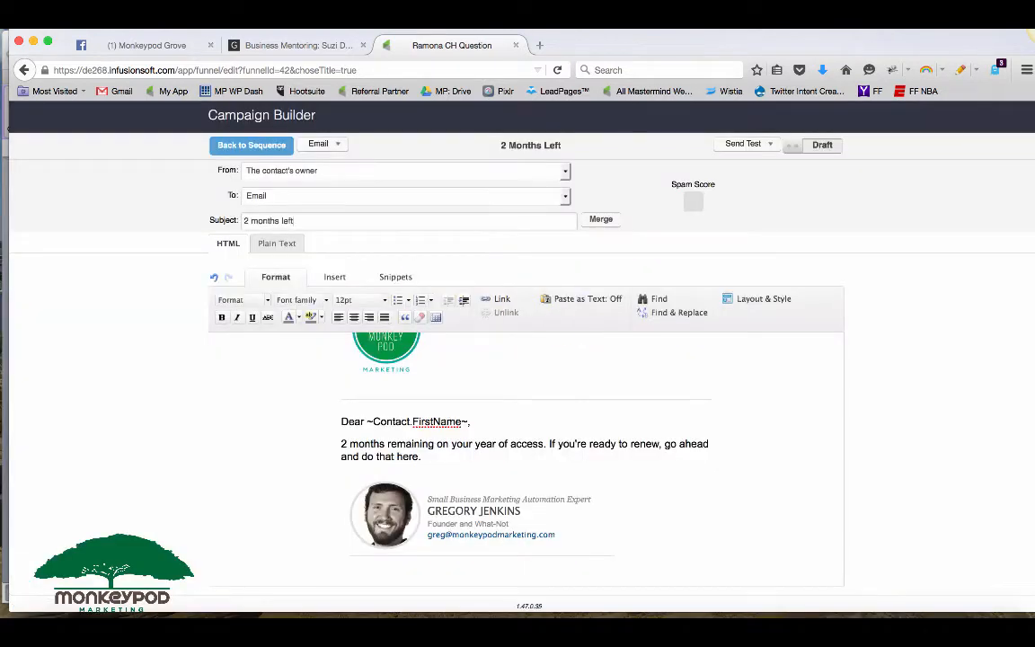
{"action": "type", "text": "2 months left"}
{"action": "left_click", "coordinate": [821, 145]}
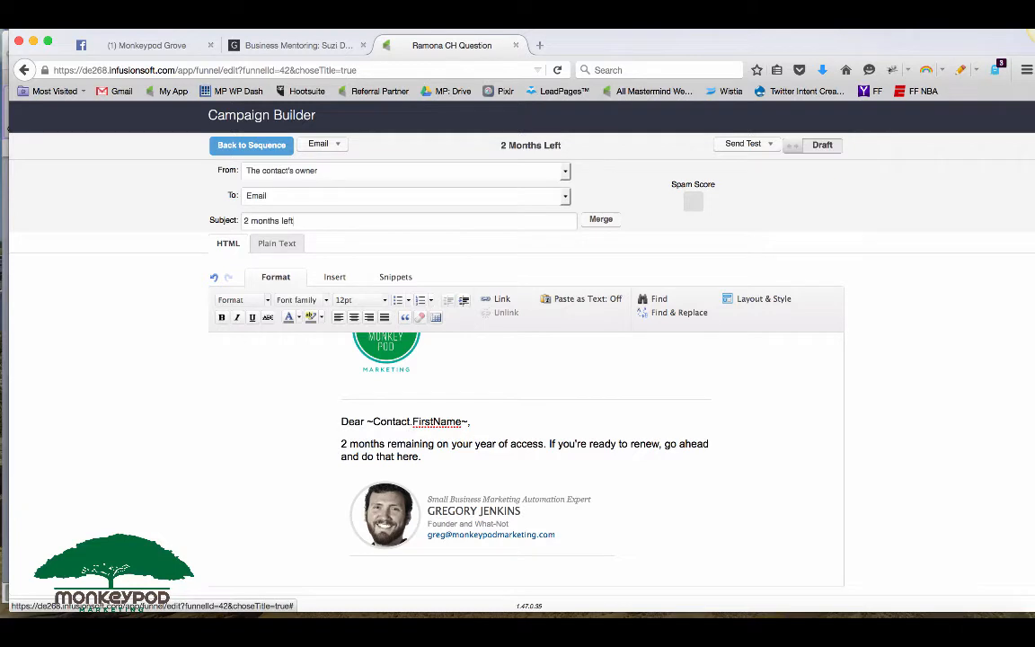
{"action": "left_click", "coordinate": [240, 148]}
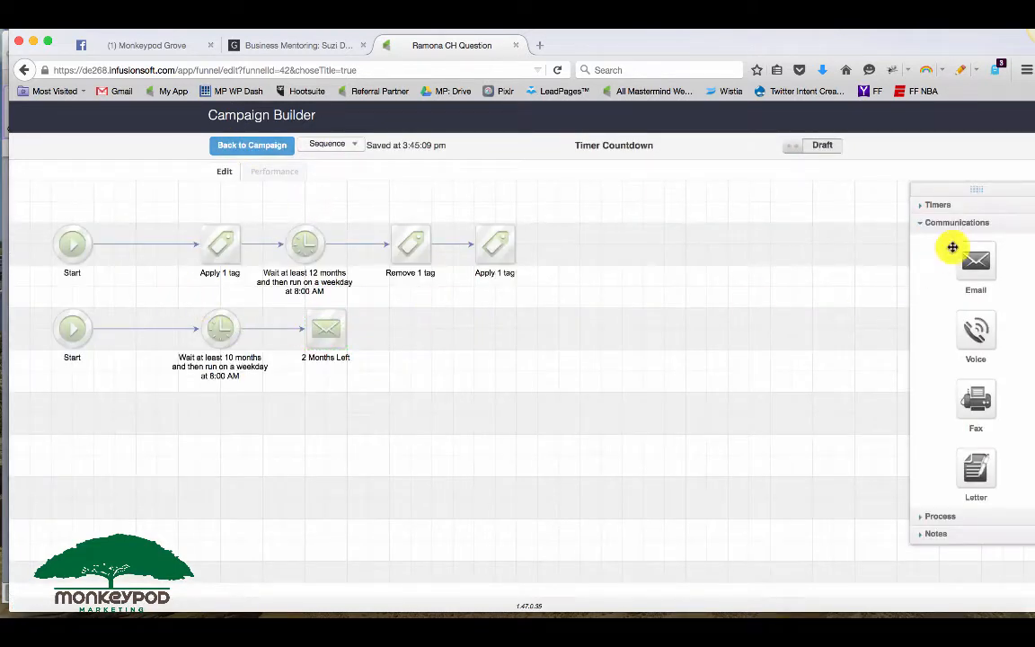
- Add a delay timer after the "2 Months Left" email and set it to wait at least 1 month
{"action": "left_click", "coordinate": [956, 208]}
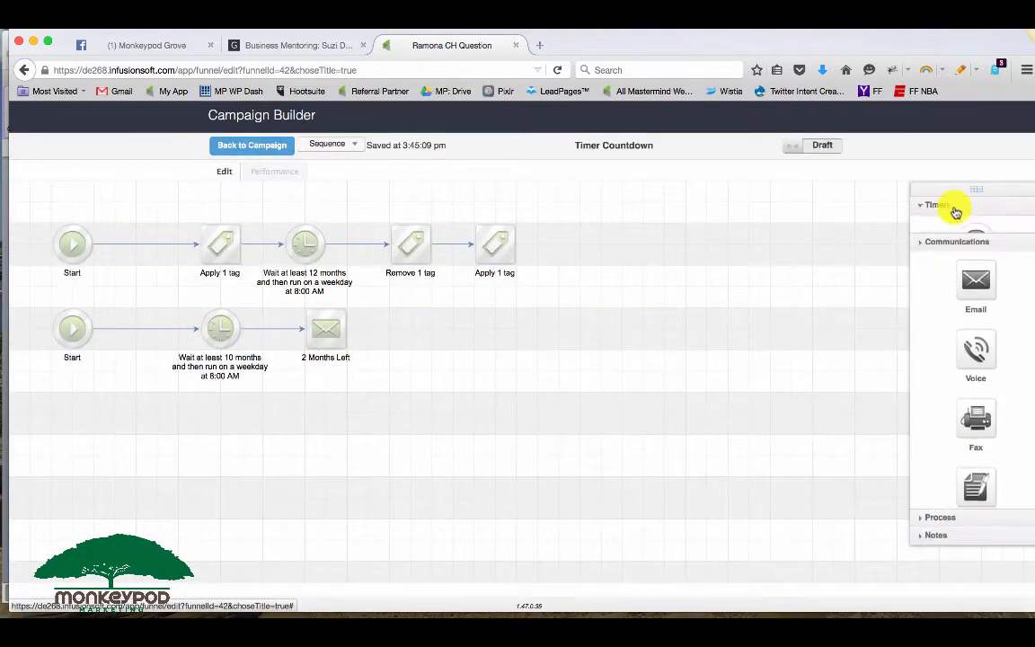
{"action": "left_click_drag", "start_coordinate": [980, 329], "coordinate": [411, 329]}
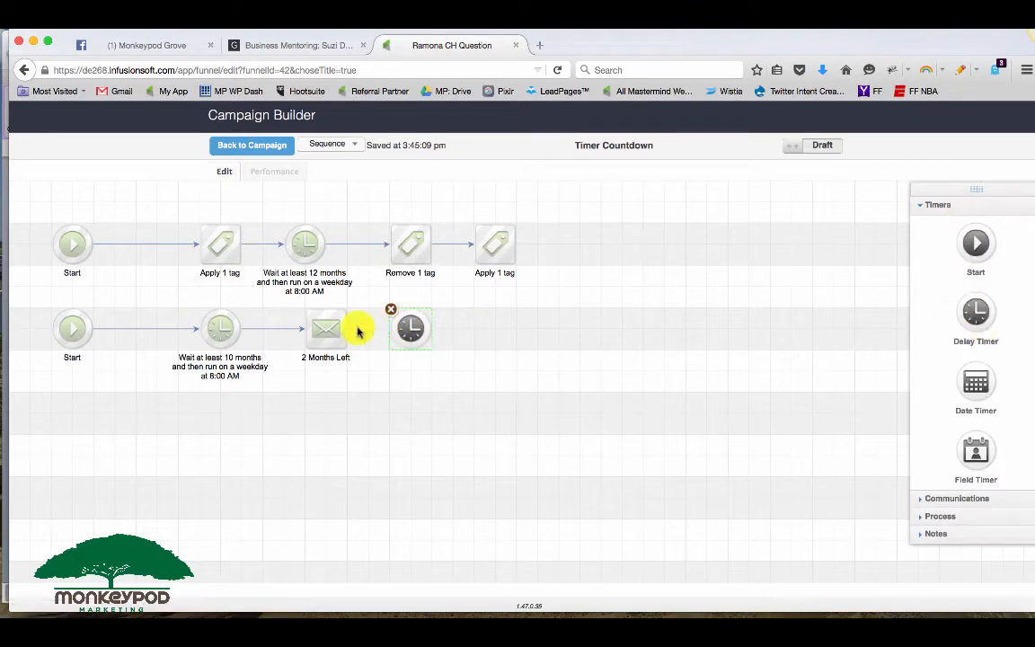
{"action": "double_click", "coordinate": [408, 331]}
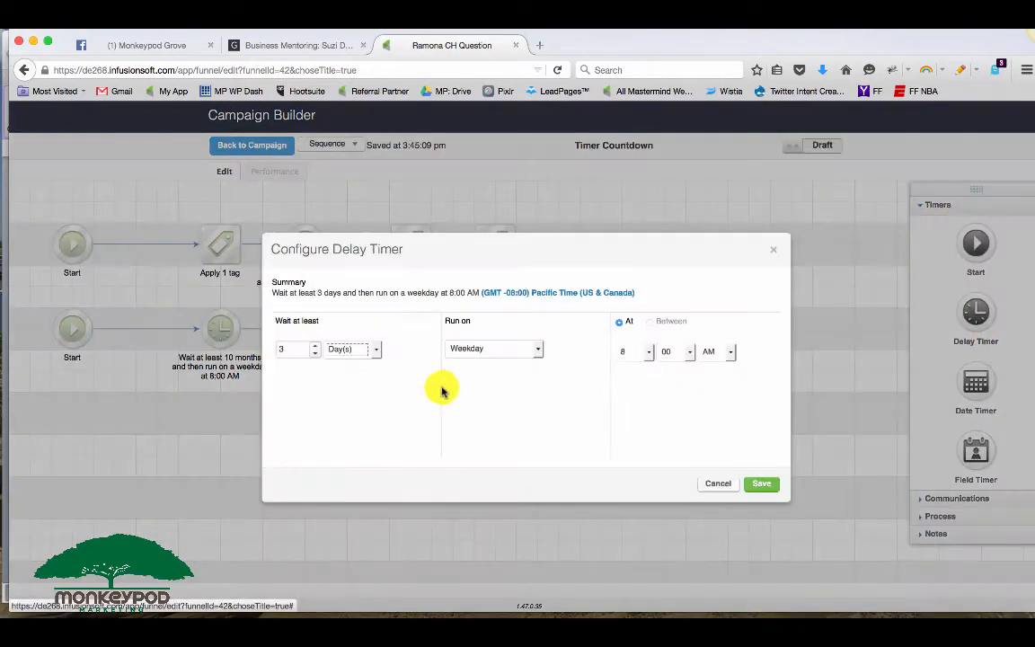
{"action": "left_click", "coordinate": [353, 348]}
{"action": "left_click", "coordinate": [359, 397]}
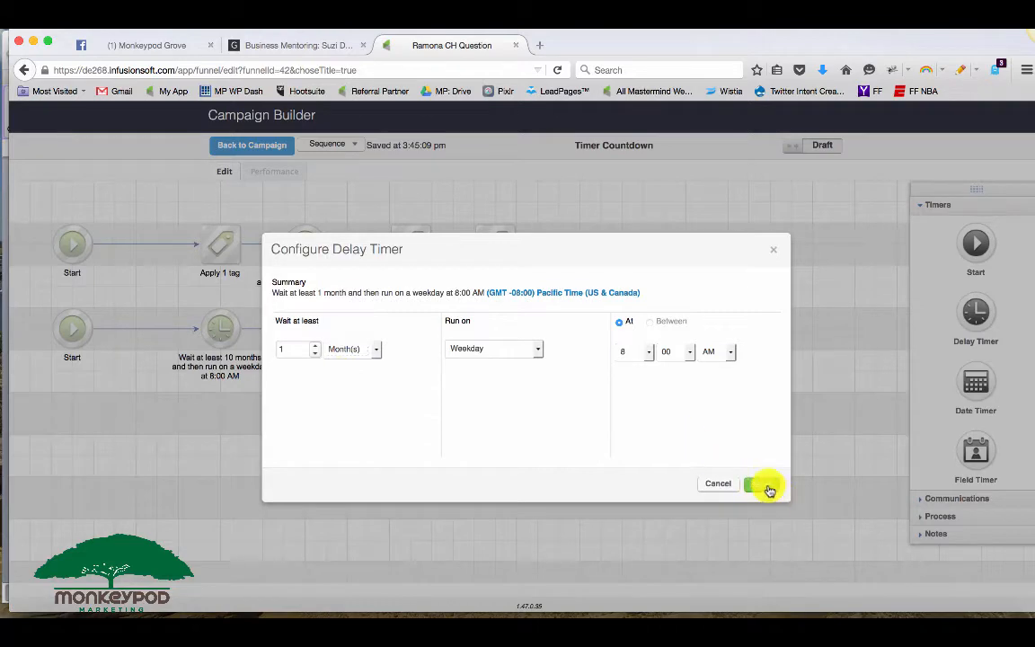
{"action": "left_click", "coordinate": [769, 490]}
- Duplicate the "2 Months Left" email after the 1-month timer, connect the copy and rename it "1 Month Left"
{"action": "left_click_drag", "start_coordinate": [328, 333], "coordinate": [517, 334]}
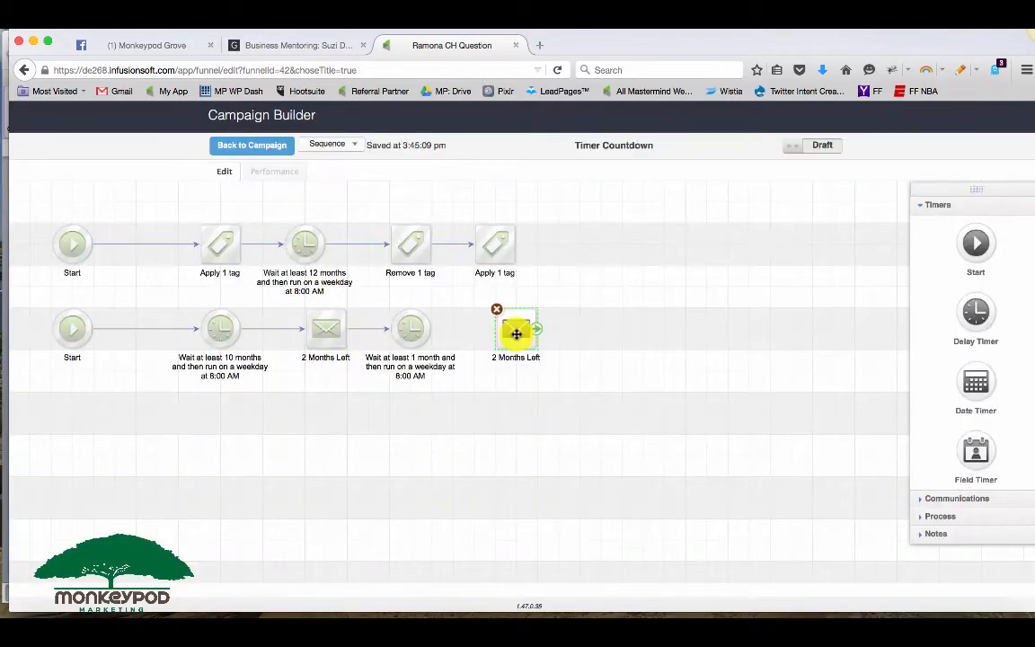
{"action": "left_click_drag", "start_coordinate": [427, 333], "coordinate": [506, 329]}
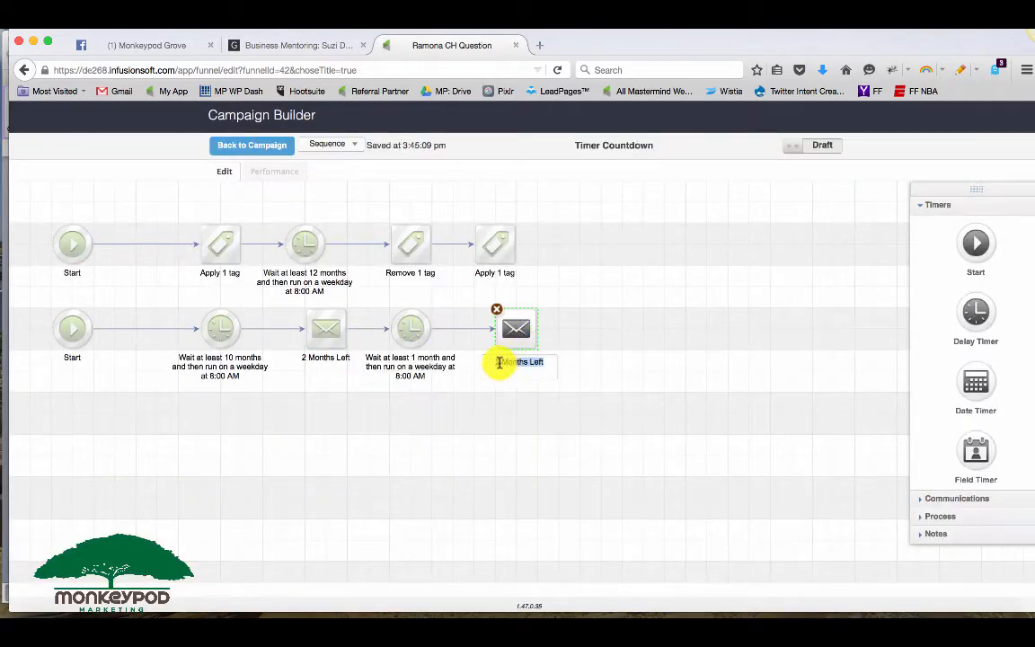
{"action": "left_click", "coordinate": [499, 363]}
{"action": "key", "text": "BackSpace"}
{"action": "type", "text": "1"}
{"action": "left_click", "coordinate": [523, 410]}
{"action": "left_click", "coordinate": [526, 364]}
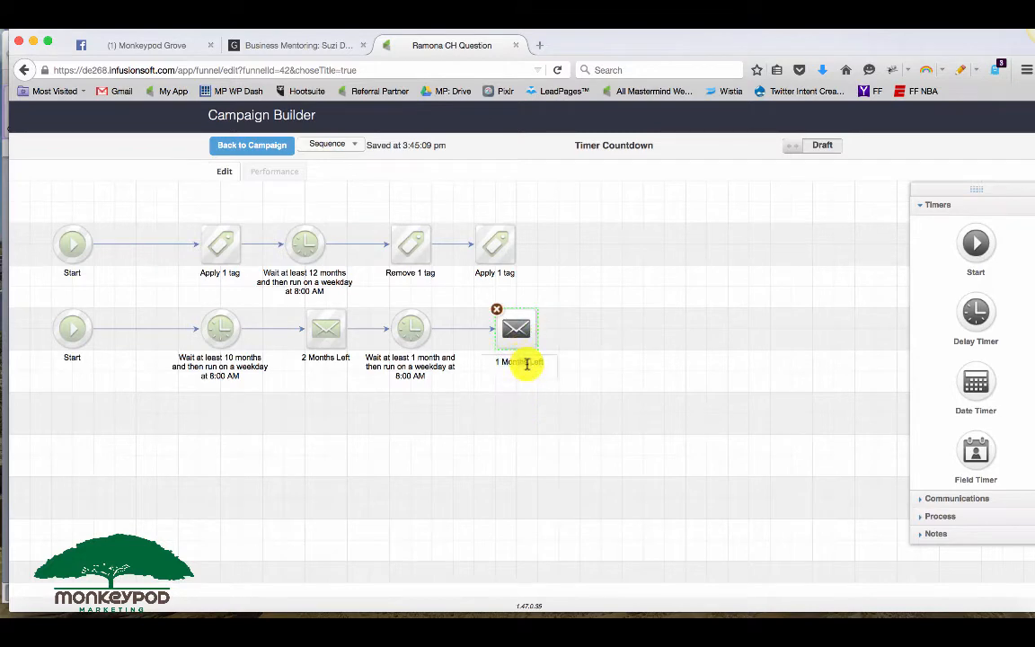
- Mark the "1 Month Left" email as ready and change its subject to "One month left"
{"action": "left_click", "coordinate": [525, 325]}
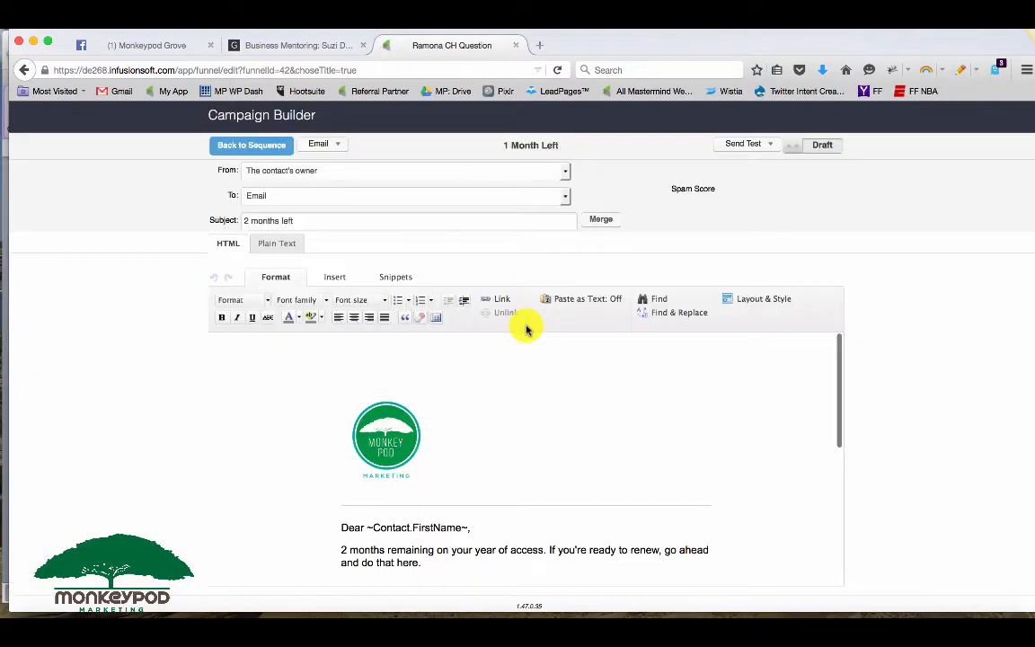
{"action": "left_click", "coordinate": [799, 144]}
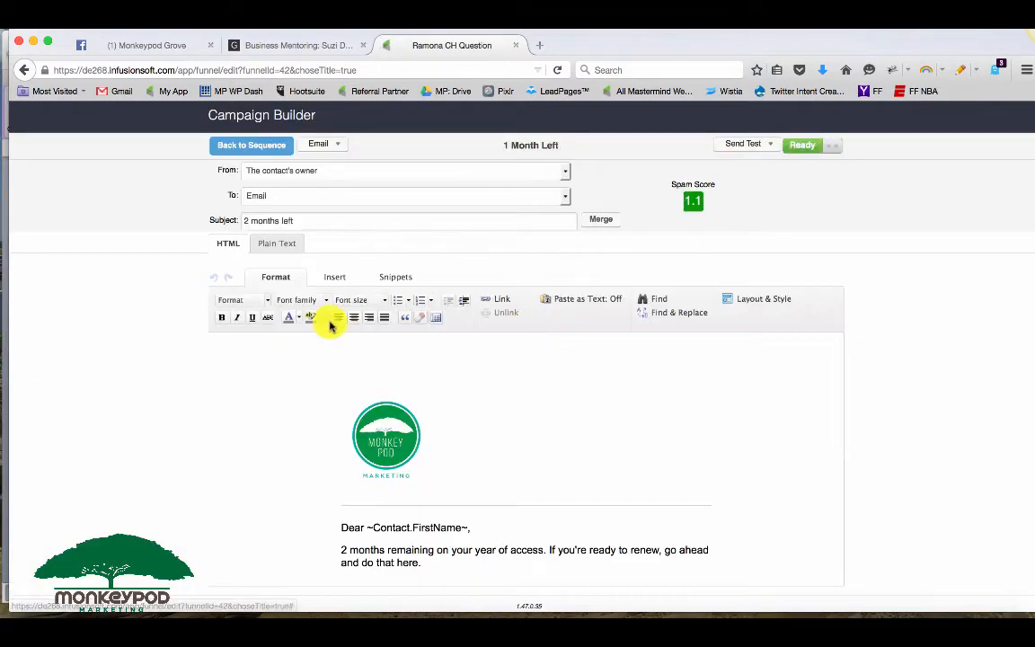
{"action": "left_click", "coordinate": [290, 220]}
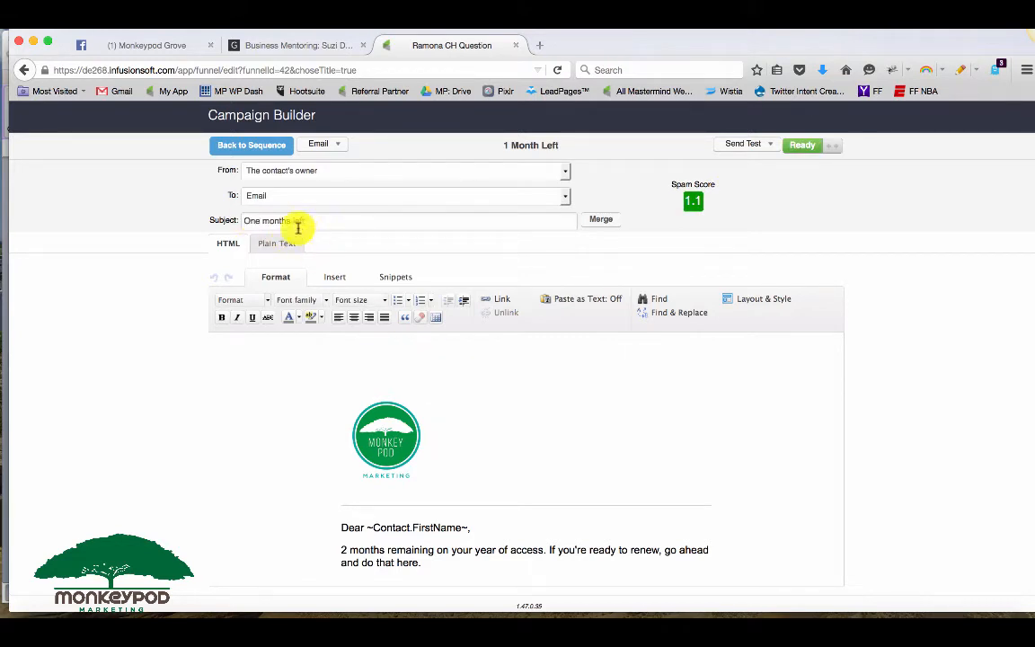
{"action": "key", "text": "BackSpace"}
- Replace the 2 at the start of the "1 Month Left" email's body with "One" and return to the sequence
{"action": "scroll", "coordinate": [378, 413], "scroll_direction": "down", "scroll_amount": 3}
{"action": "left_click", "coordinate": [349, 432]}
{"action": "key", "text": "BackSpace"}
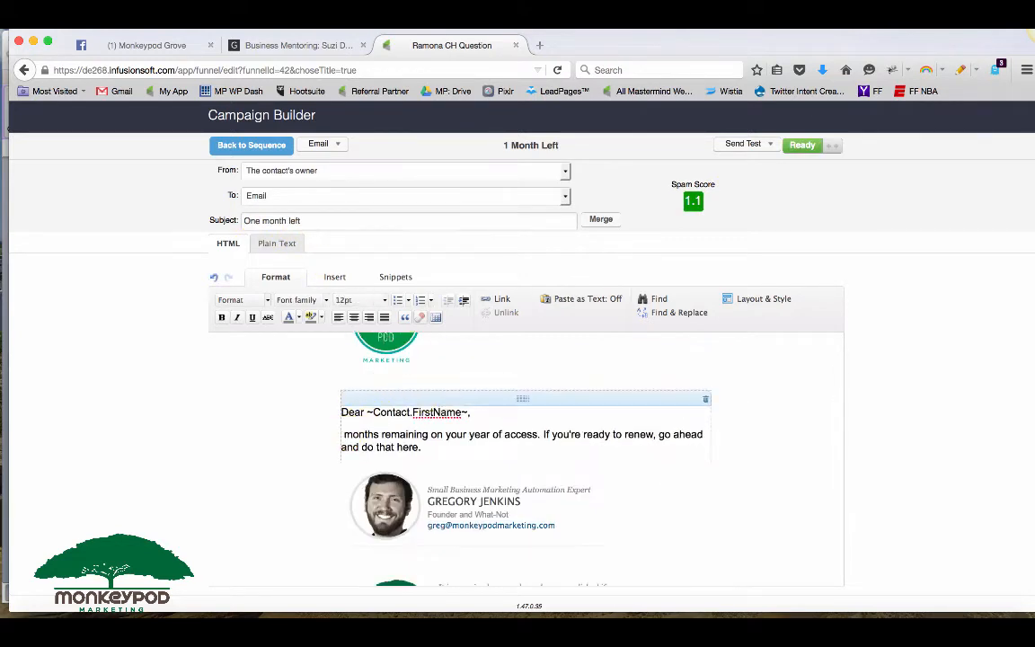
{"action": "type", "text": "One"}
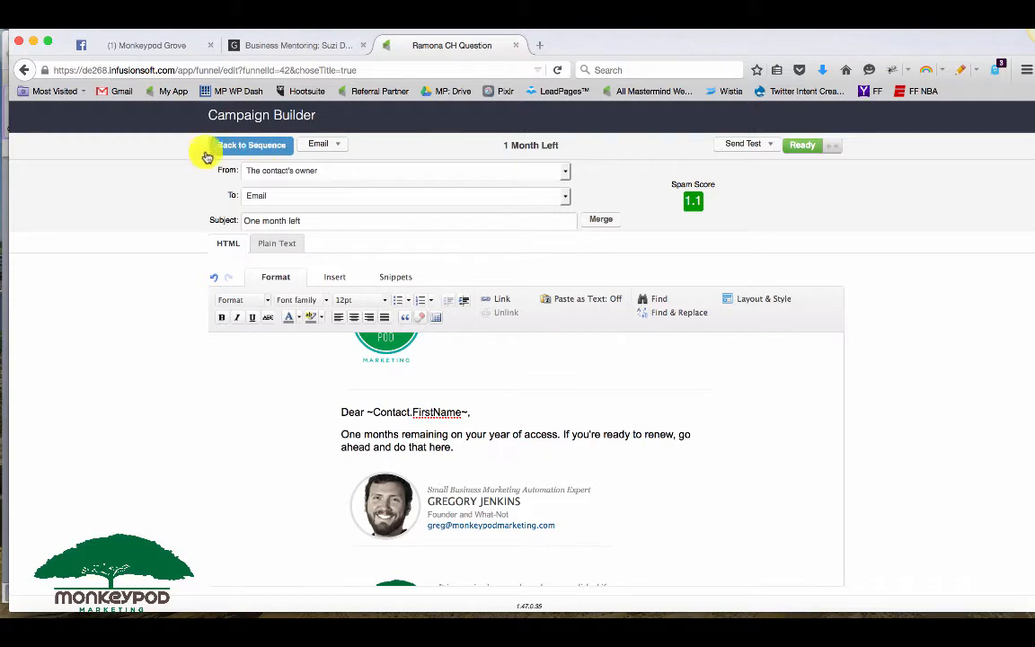
{"action": "left_click", "coordinate": [247, 147]}
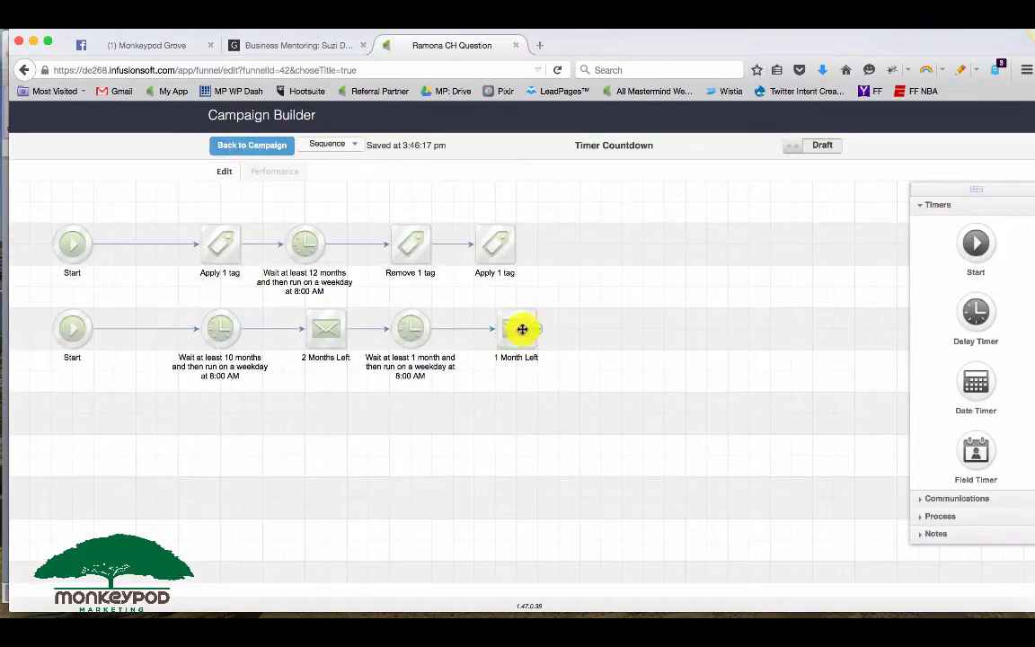
- Move the "1 Month Left" email closer to its timer and mark the Timer Countdown sequence as ready, returning to the campaign
{"action": "left_click_drag", "start_coordinate": [522, 329], "coordinate": [500, 327]}
{"action": "left_click", "coordinate": [821, 145]}
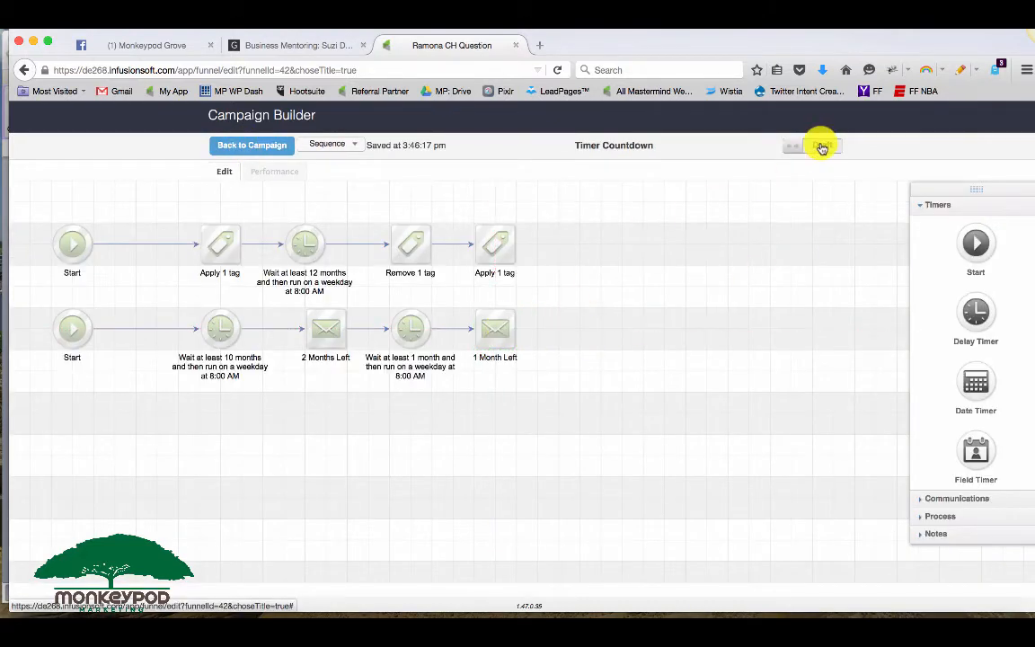
{"action": "left_click", "coordinate": [255, 144]}
- Change the Renewed goal from a tag trigger to a purchase trigger and let any purchase achieve it
{"action": "double_click", "coordinate": [573, 438]}
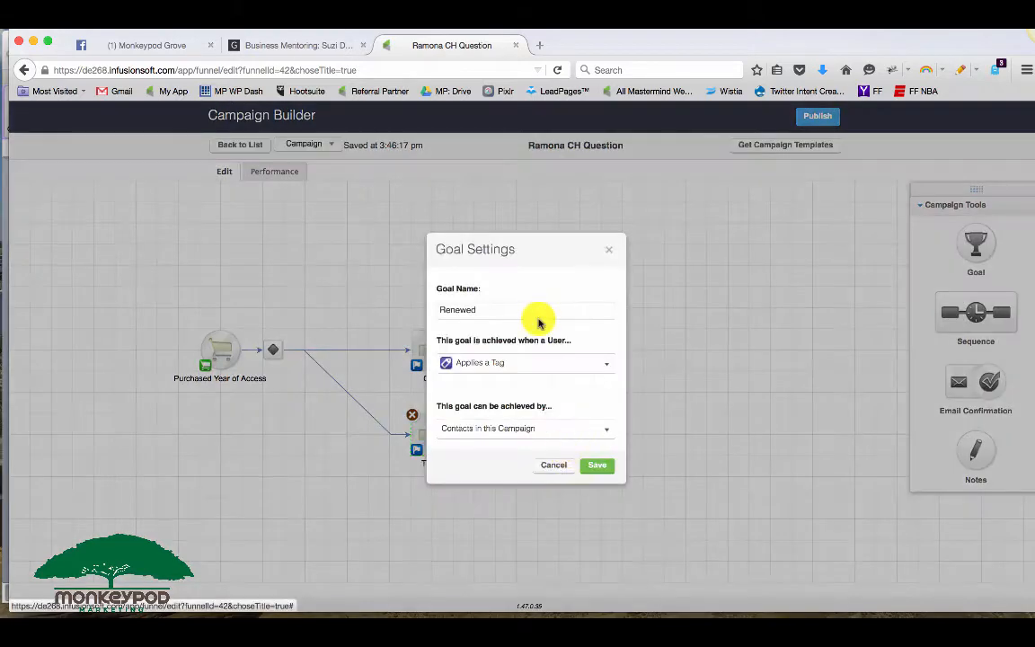
{"action": "left_click", "coordinate": [530, 362]}
{"action": "left_click", "coordinate": [531, 389]}
{"action": "left_click", "coordinate": [597, 465]}
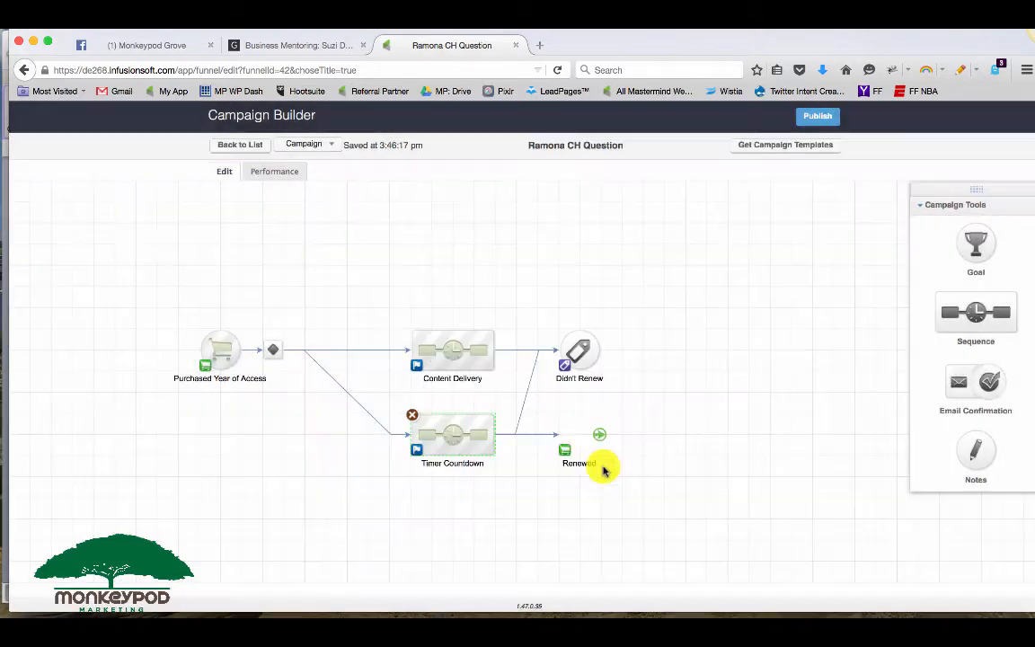
{"action": "double_click", "coordinate": [580, 432]}
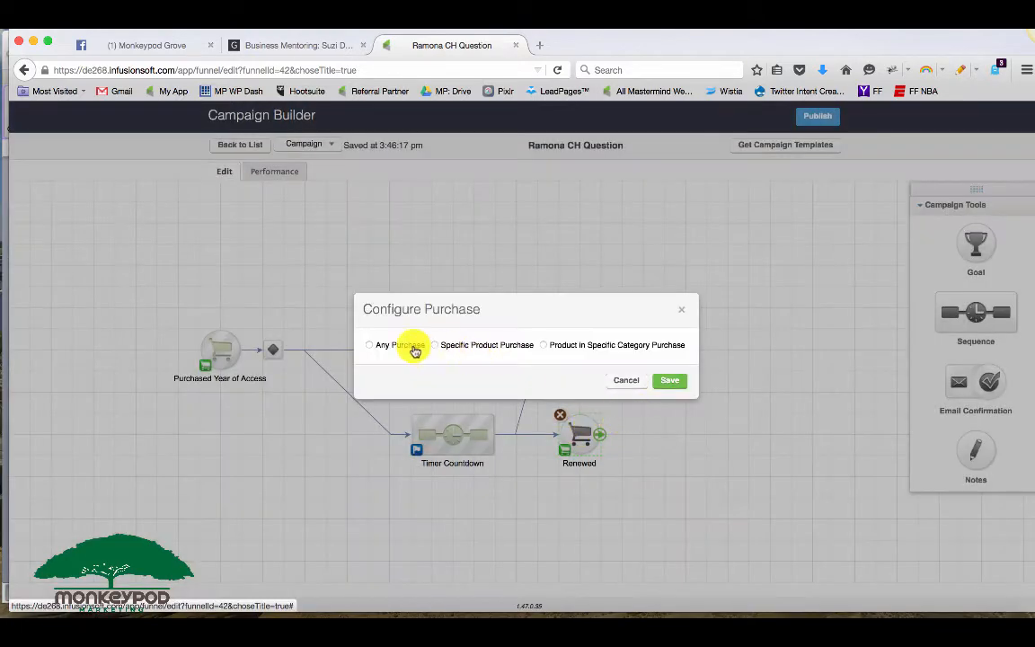
{"action": "left_click", "coordinate": [416, 351]}
{"action": "left_click", "coordinate": [665, 382]}
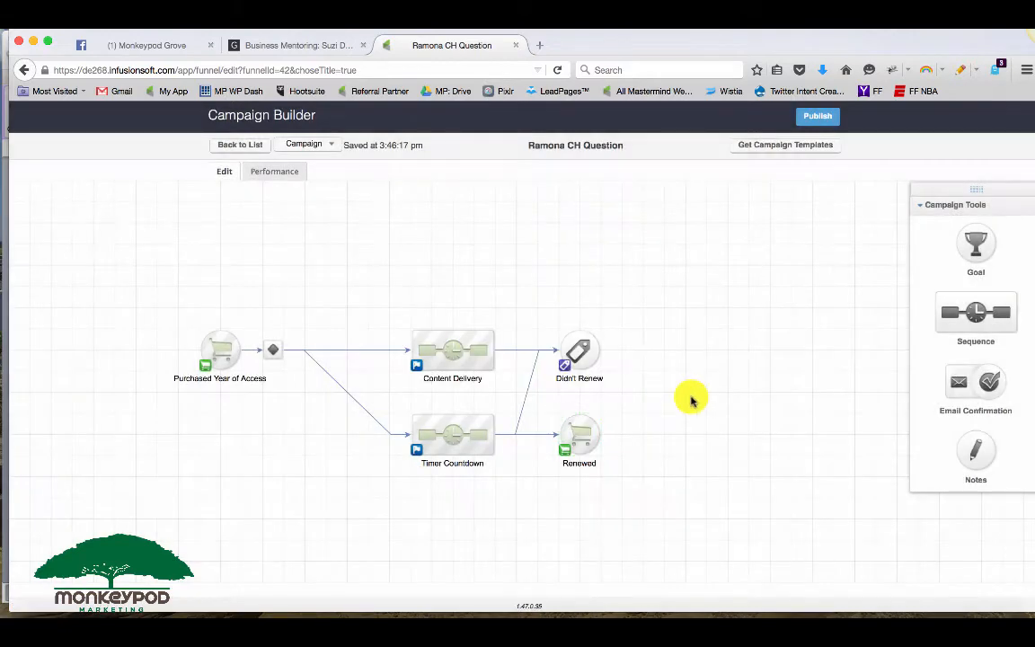
- Configure the Didn't Renew goal to be achieved when the "Elapsed" tag from Customer Tags is applied, and save it
{"action": "double_click", "coordinate": [593, 362]}
{"action": "type", "text": "Elapsed"}
{"action": "left_click", "coordinate": [481, 316]}
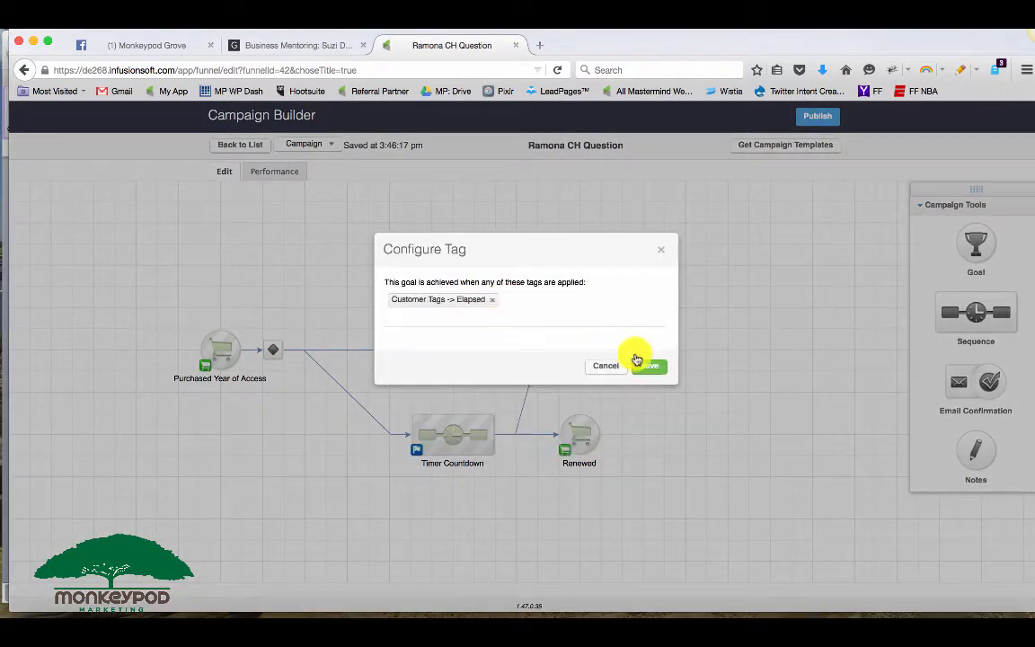
{"action": "left_click", "coordinate": [649, 363]}
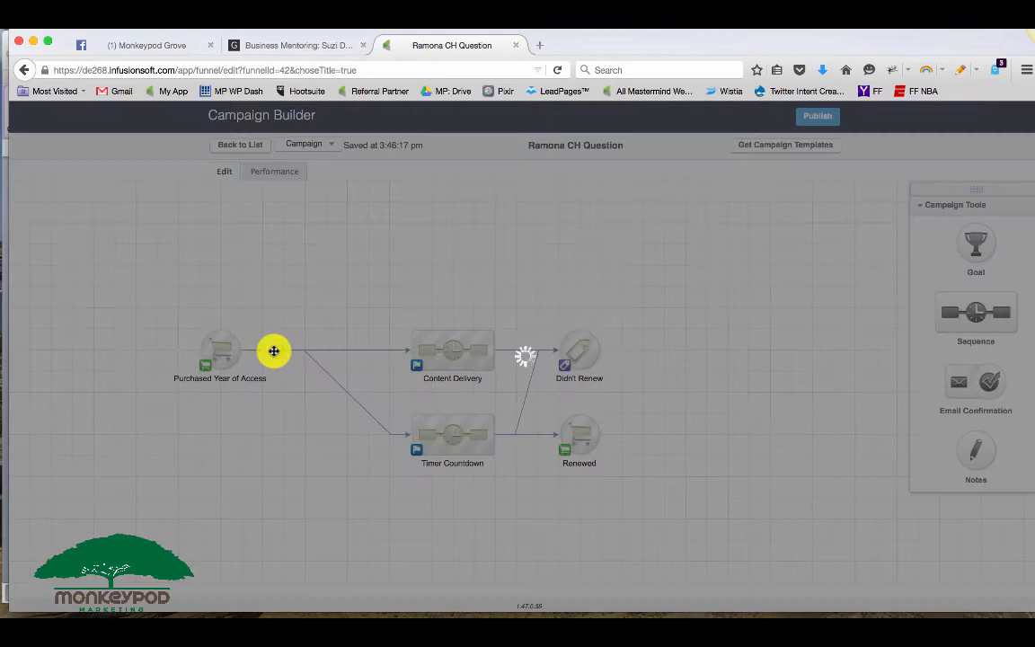
- Accept the default always-run rules in the Purchased Year of Access decision and publish the campaign
{"action": "double_click", "coordinate": [274, 351]}
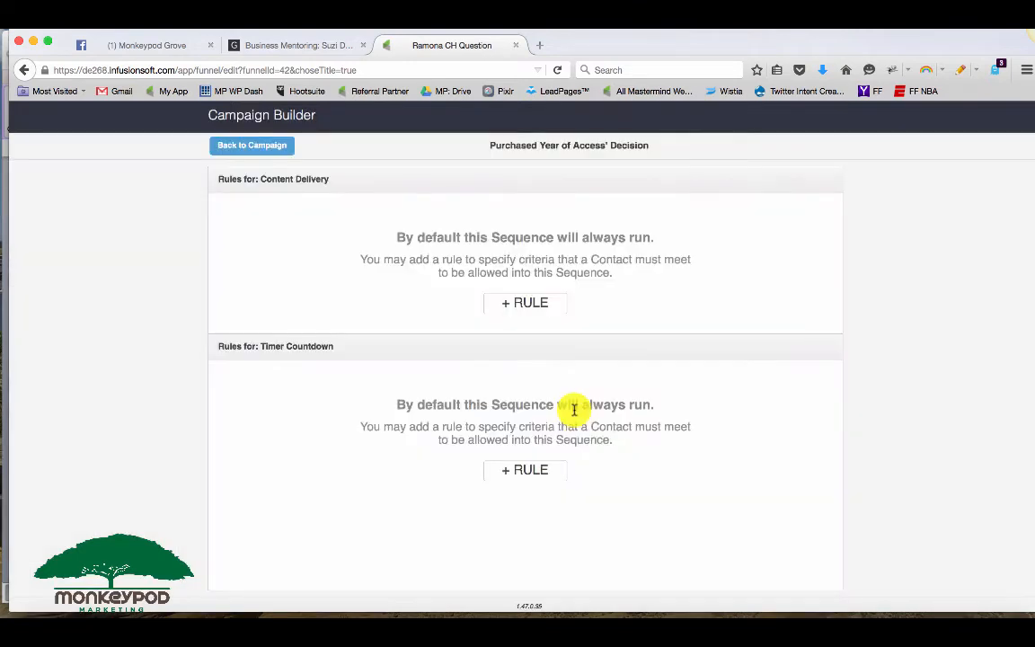
{"action": "left_click", "coordinate": [289, 158]}
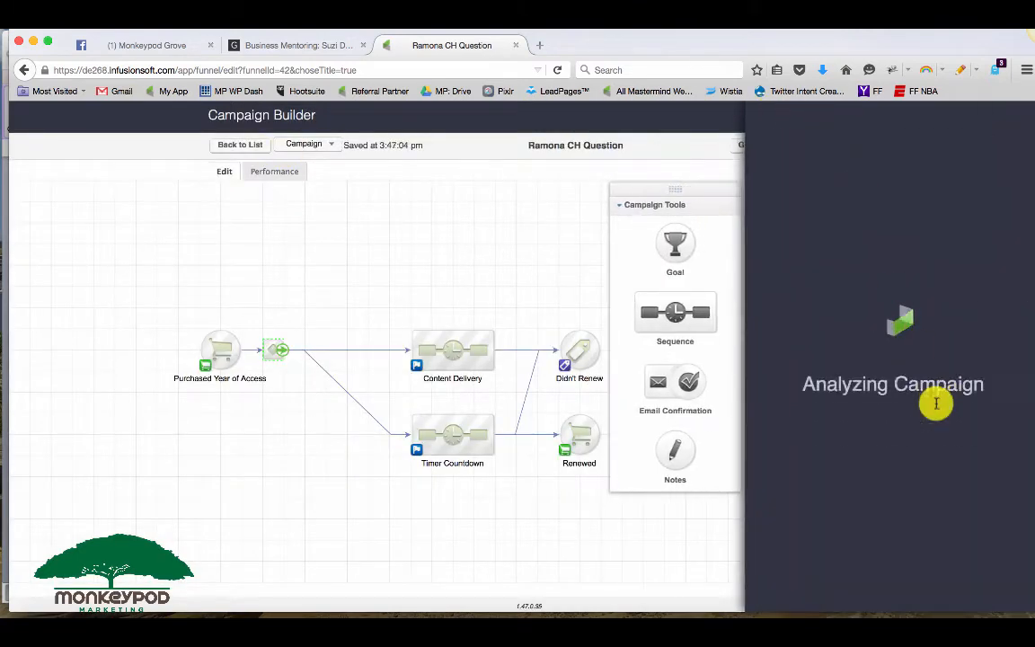
{"action": "left_click", "coordinate": [989, 431]}
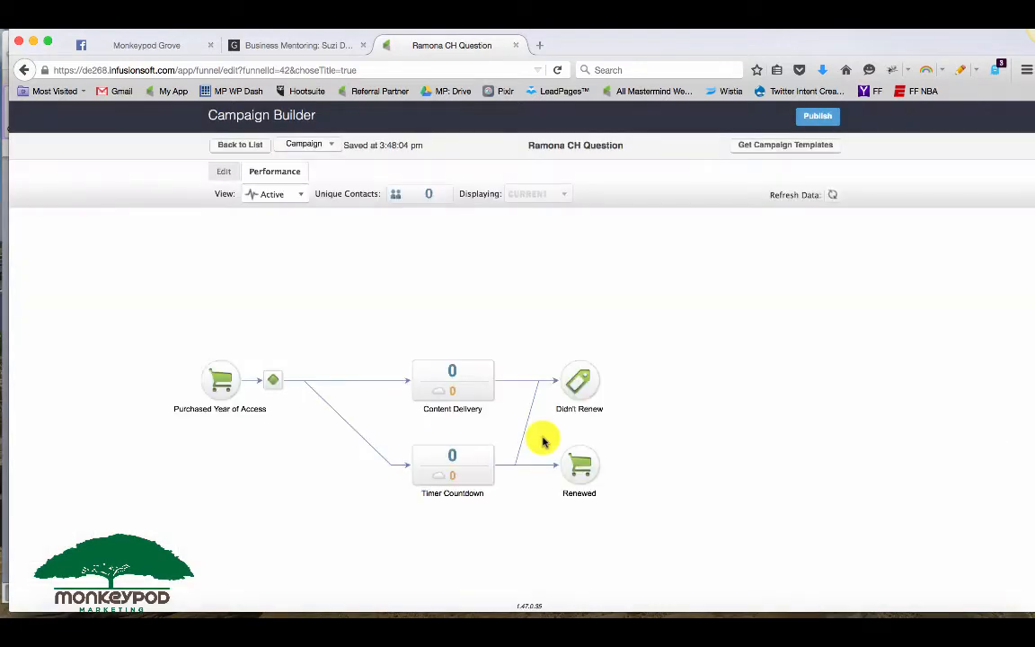
- Return to editing the campaign and move the Purchased Year of Access goal slightly farther from its decision diamond
{"action": "left_click", "coordinate": [215, 172]}
{"action": "left_click_drag", "start_coordinate": [167, 312], "coordinate": [269, 420]}
{"action": "left_click", "coordinate": [257, 408]}
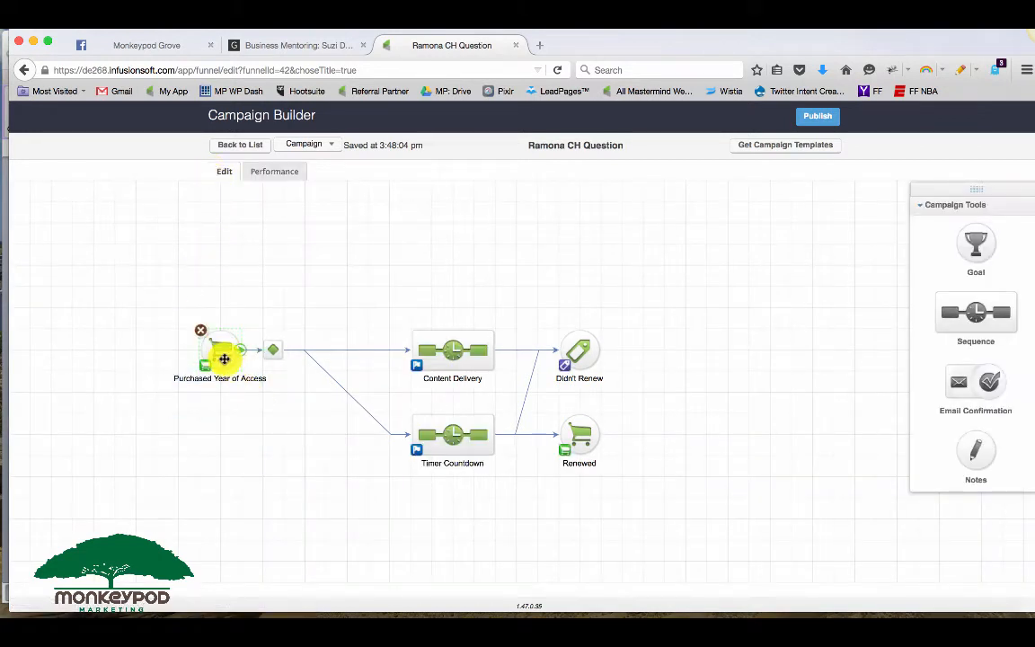
{"action": "left_click_drag", "start_coordinate": [224, 358], "coordinate": [199, 357]}
{"action": "left_click", "coordinate": [200, 354]}
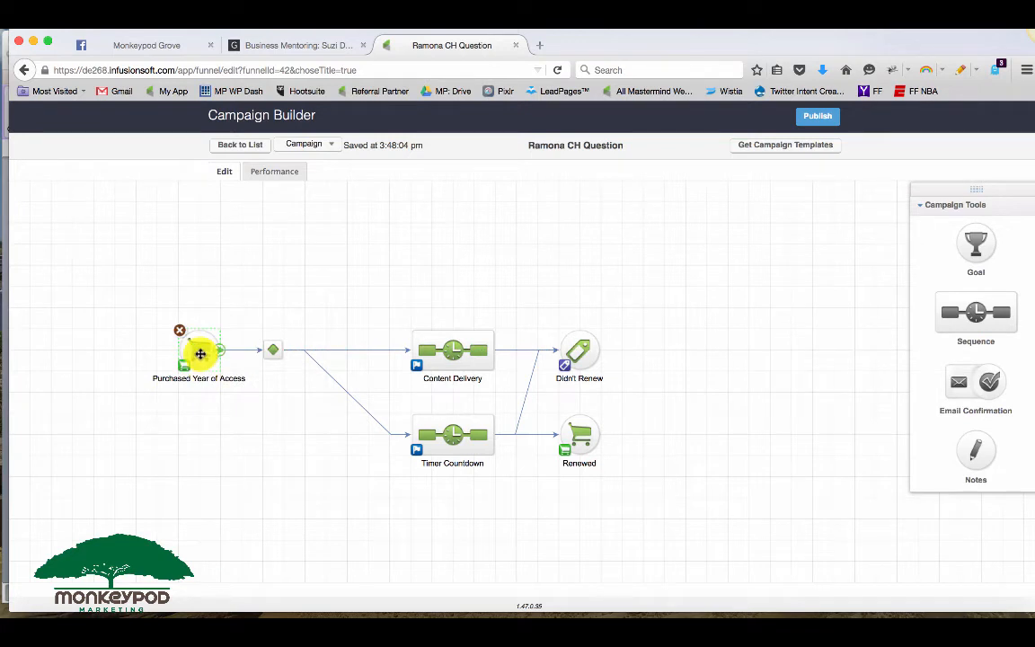
- Check the specific product choices for the Purchased Year of Access goal, switch back to any purchase and save
{"action": "double_click", "coordinate": [200, 353]}
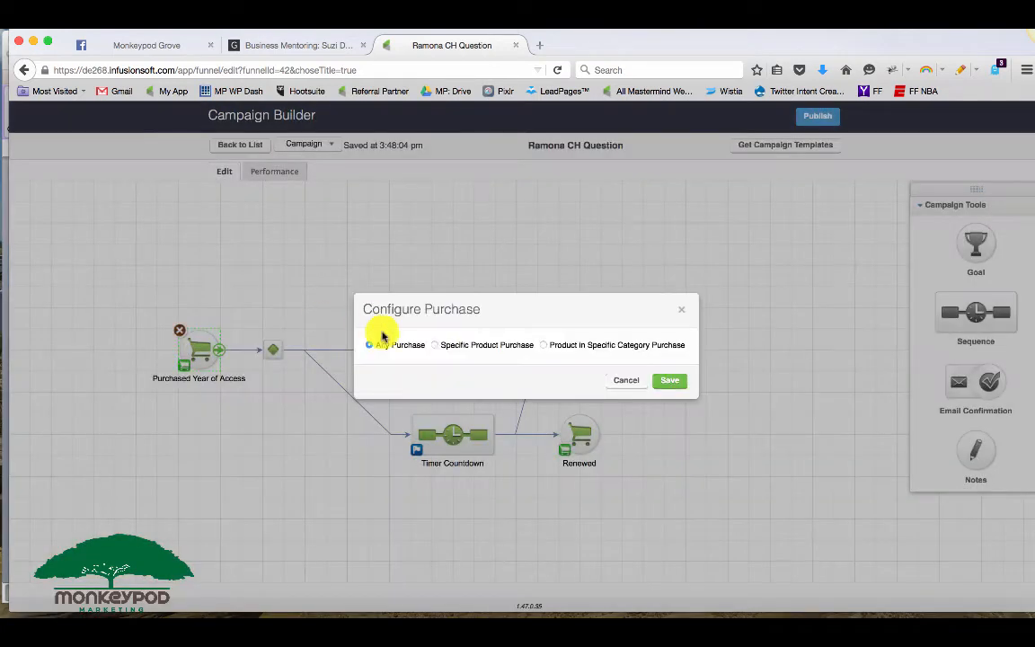
{"action": "left_click", "coordinate": [450, 348]}
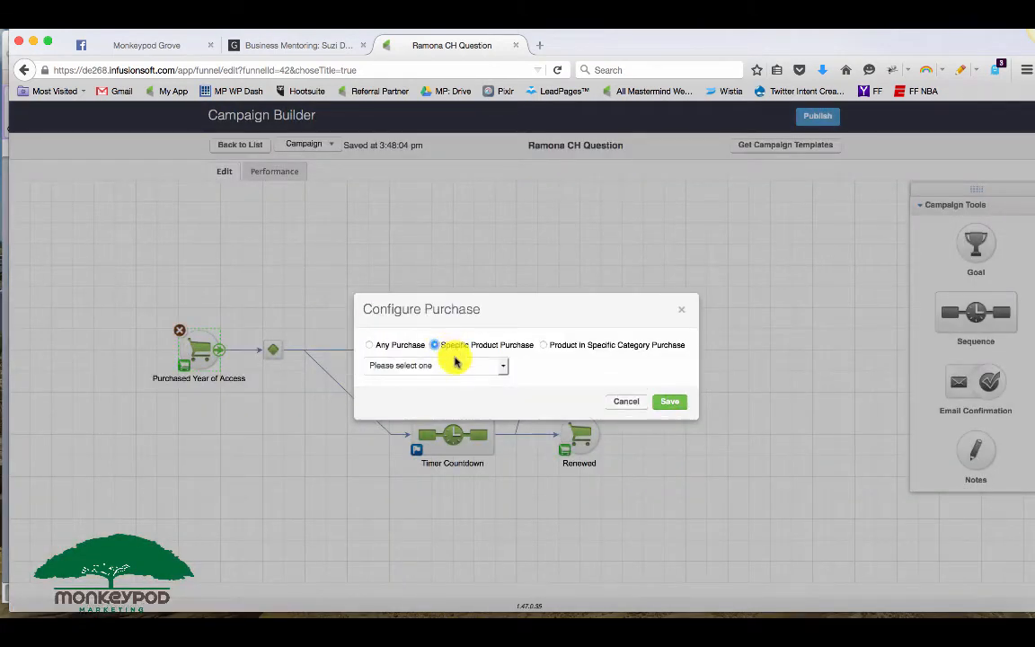
{"action": "left_click", "coordinate": [454, 363]}
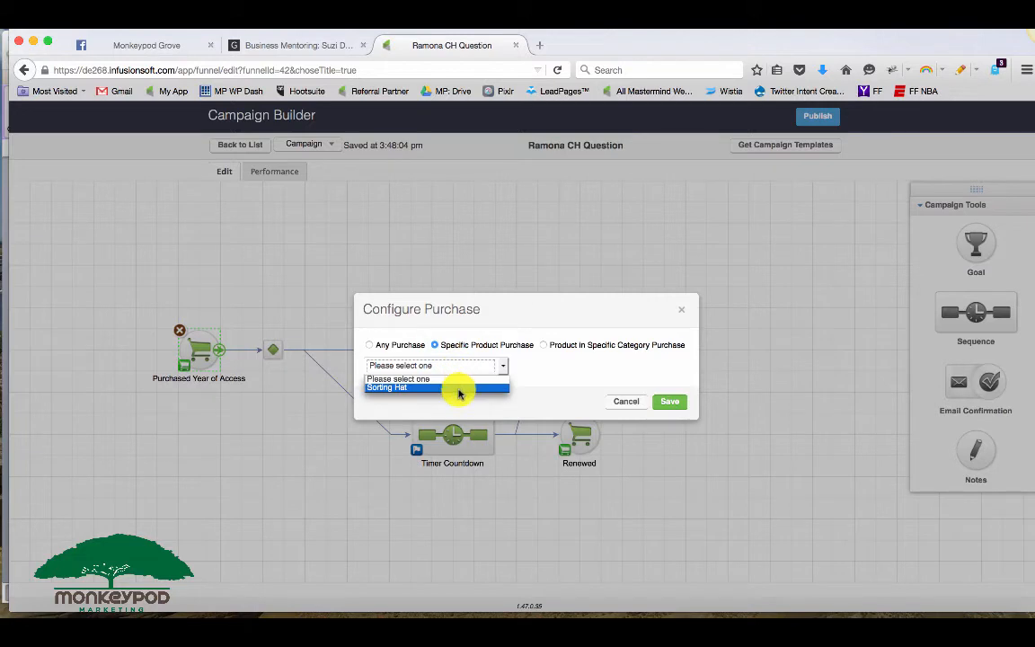
{"action": "left_click", "coordinate": [414, 352]}
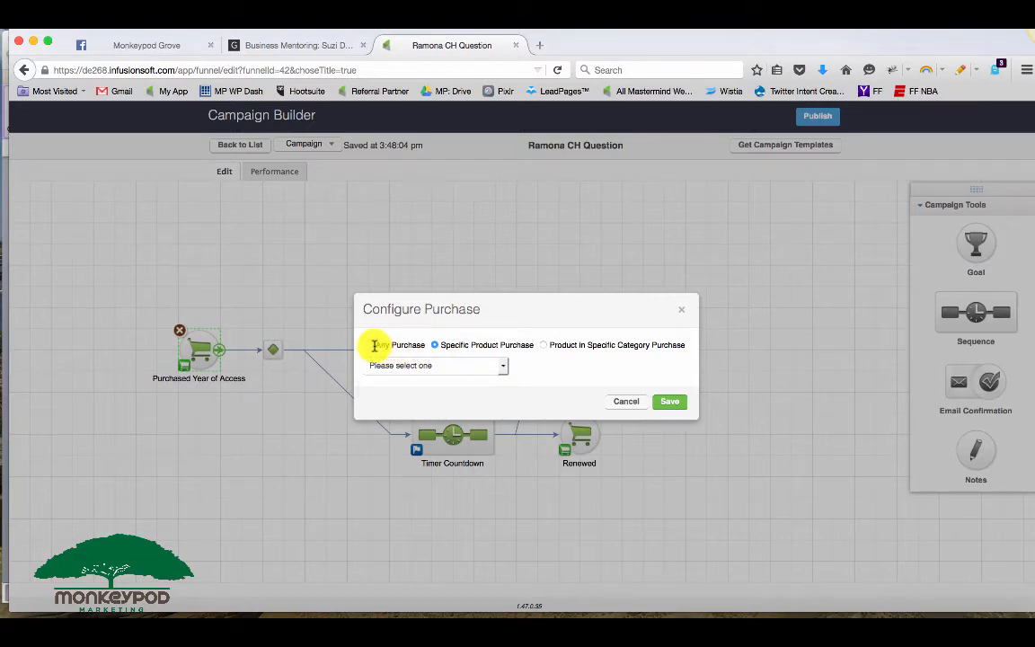
{"action": "left_click", "coordinate": [371, 345]}
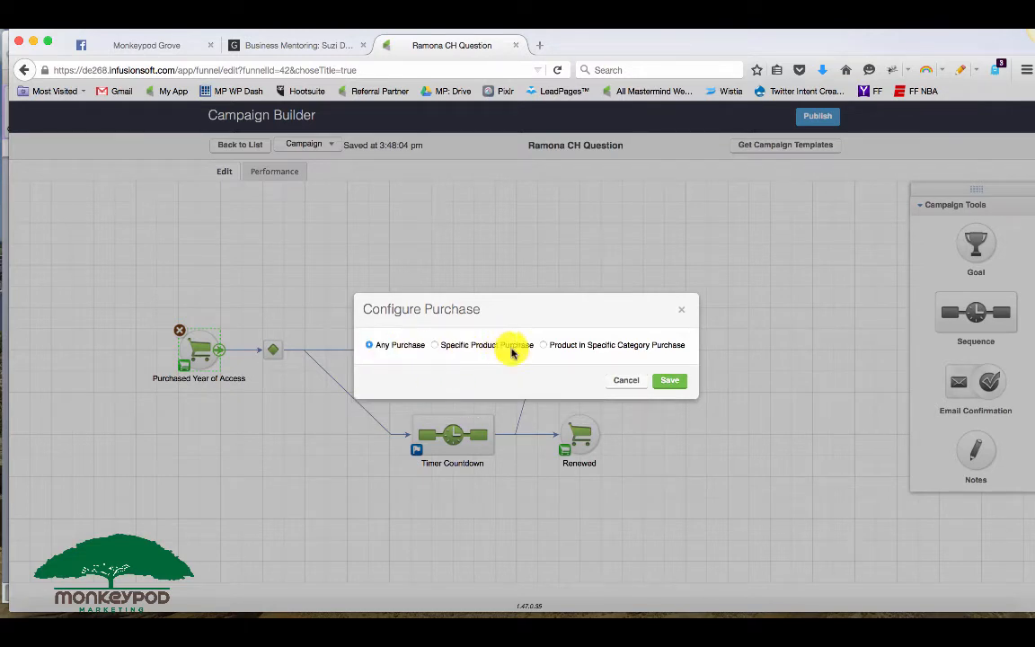
{"action": "left_click", "coordinate": [667, 384]}
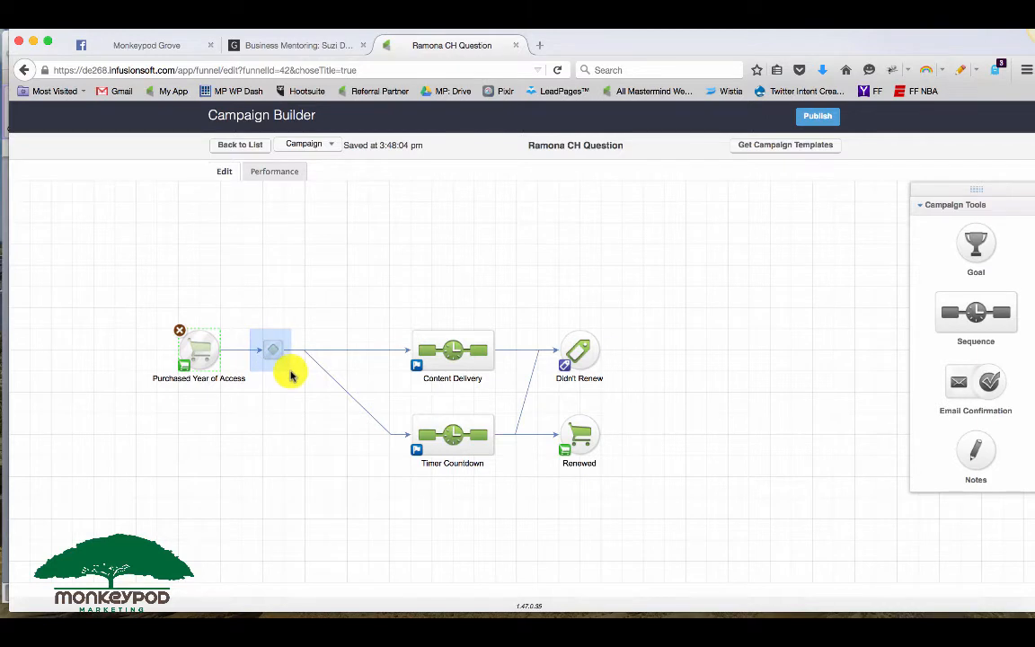
- Open the Content Delivery sequence and duplicate the January start, timer, tag and email chain below the original
{"action": "left_click", "coordinate": [290, 367]}
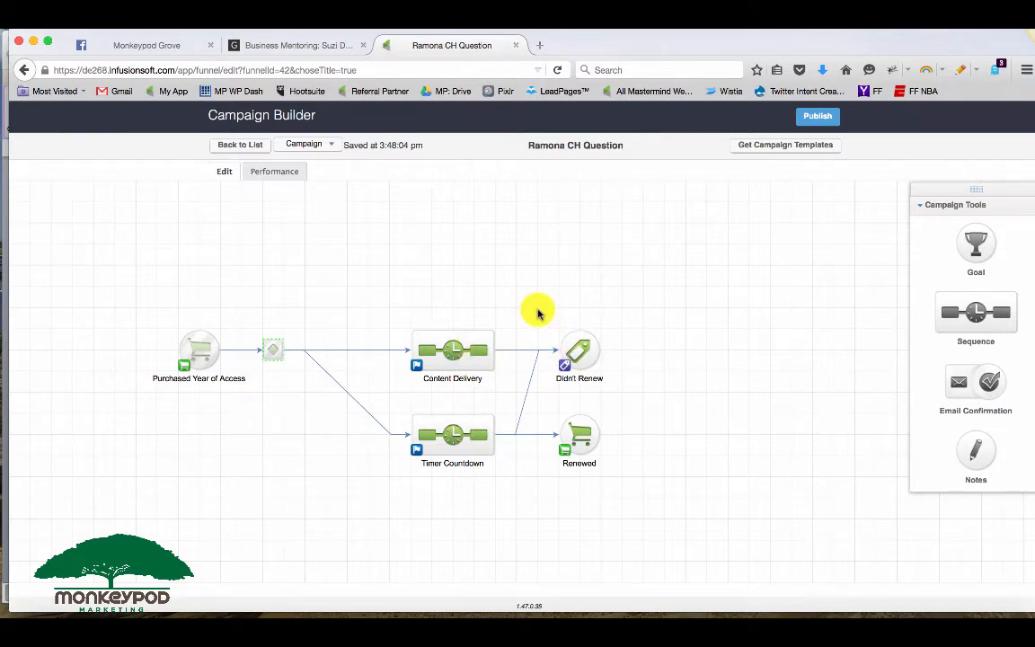
{"action": "left_click_drag", "start_coordinate": [536, 307], "coordinate": [631, 488]}
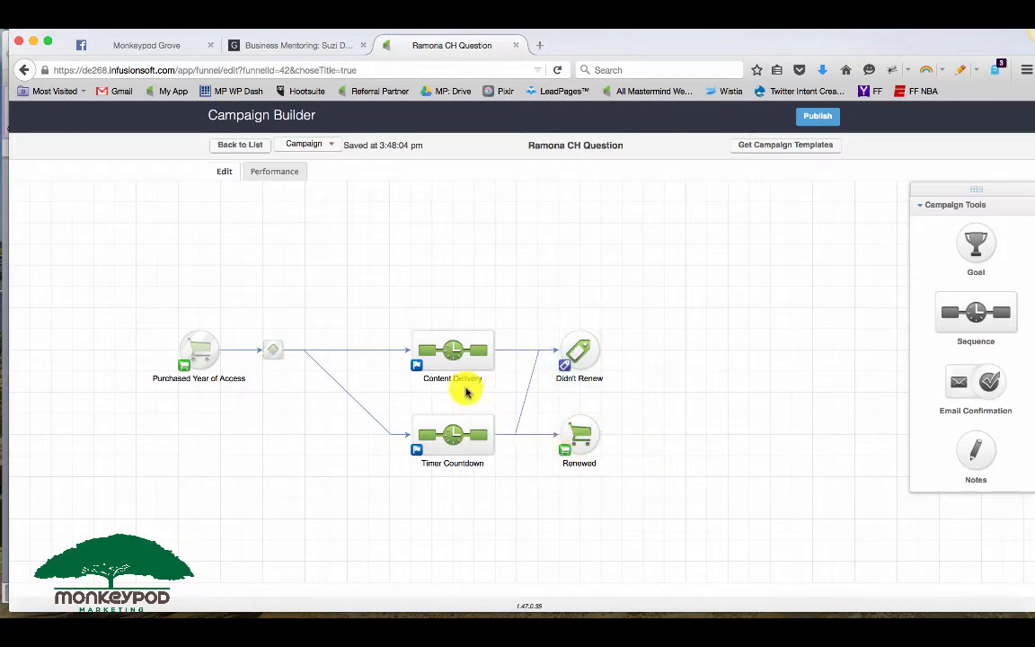
{"action": "double_click", "coordinate": [454, 356]}
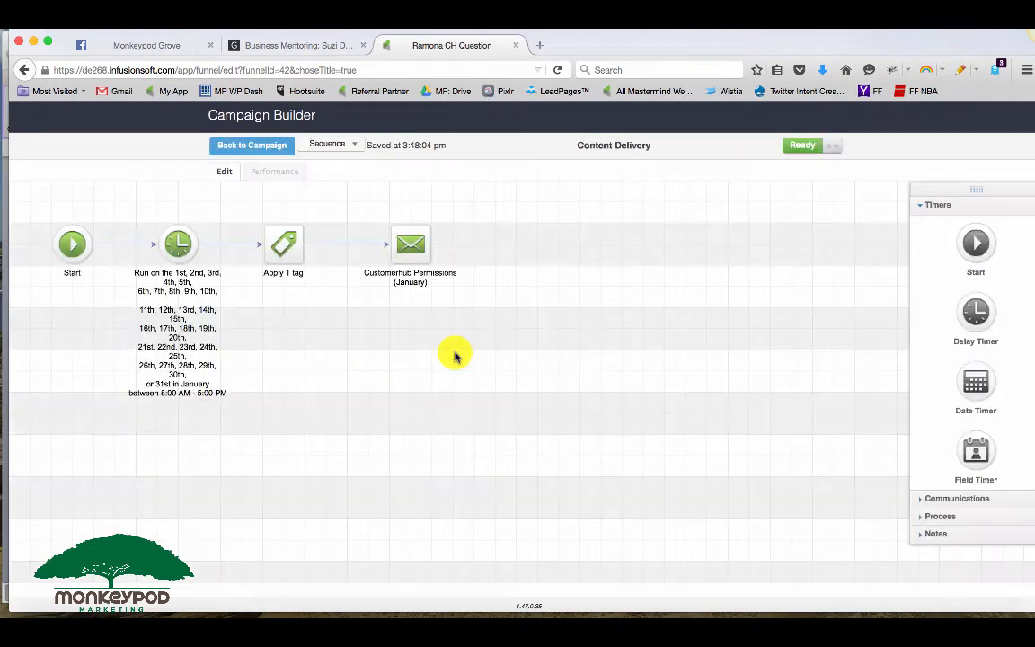
{"action": "left_click_drag", "start_coordinate": [28, 212], "coordinate": [503, 421]}
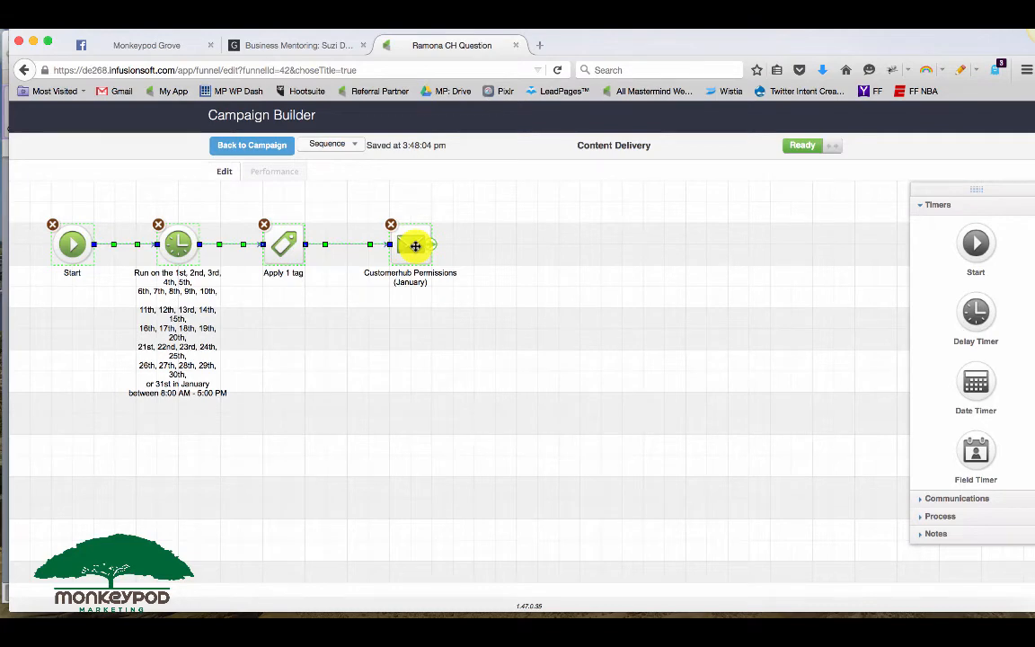
{"action": "left_click_drag", "start_coordinate": [415, 245], "coordinate": [406, 476]}
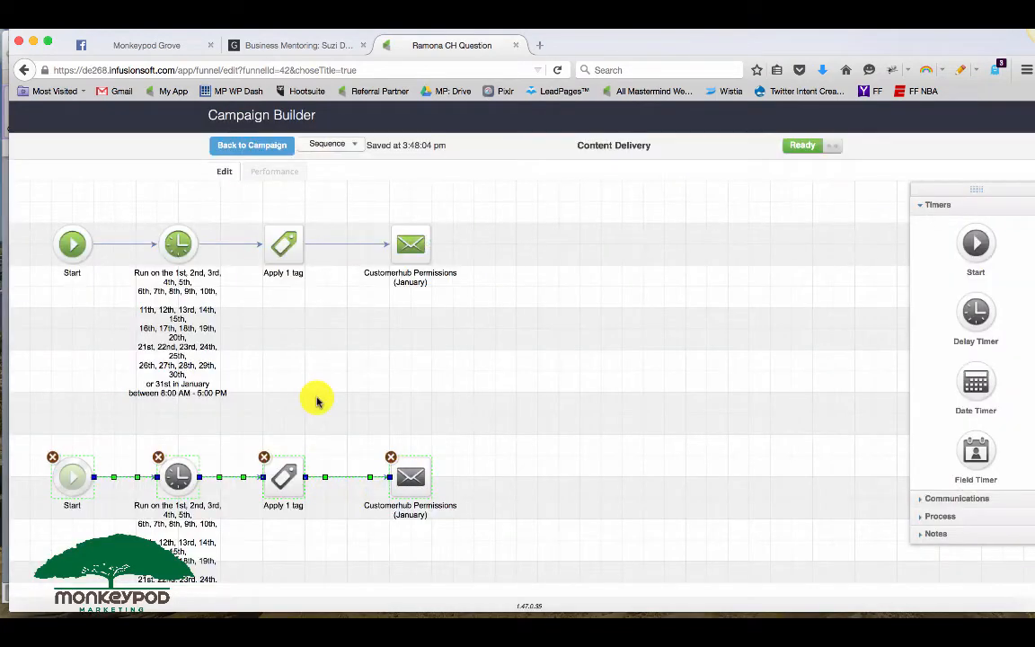
- Set the duplicated delay timer to run in February instead of January and save it
{"action": "left_click", "coordinate": [180, 473]}
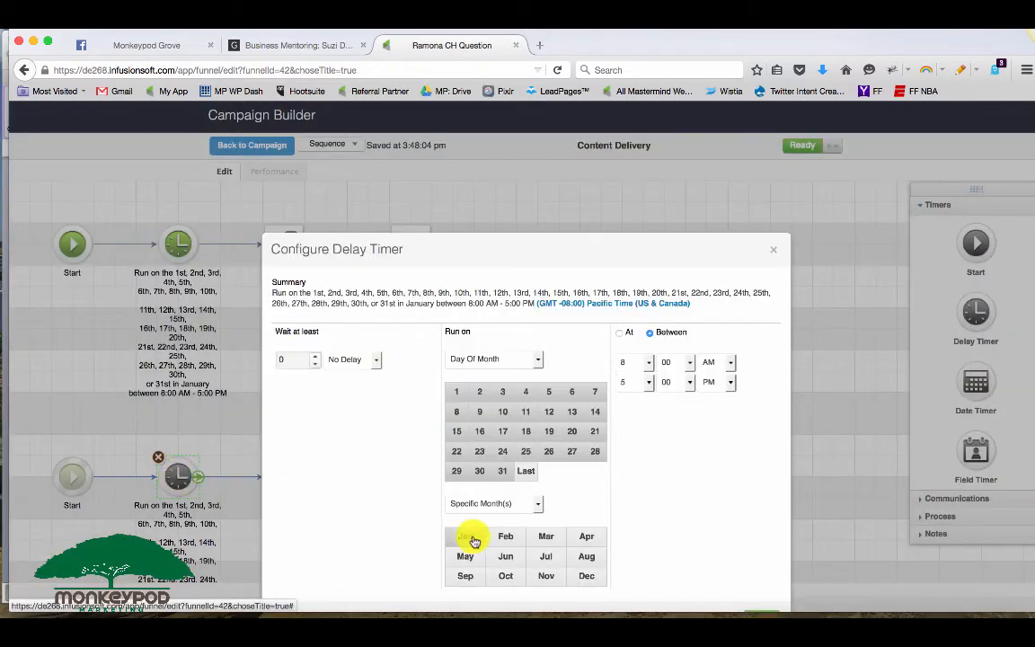
{"action": "left_click", "coordinate": [495, 537]}
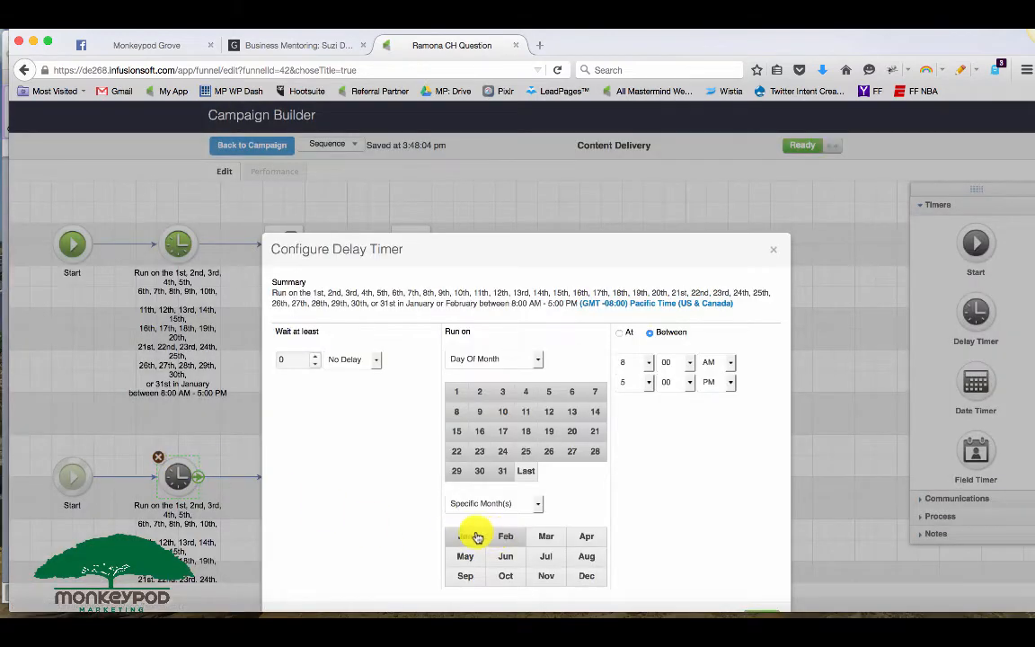
{"action": "left_click", "coordinate": [475, 536]}
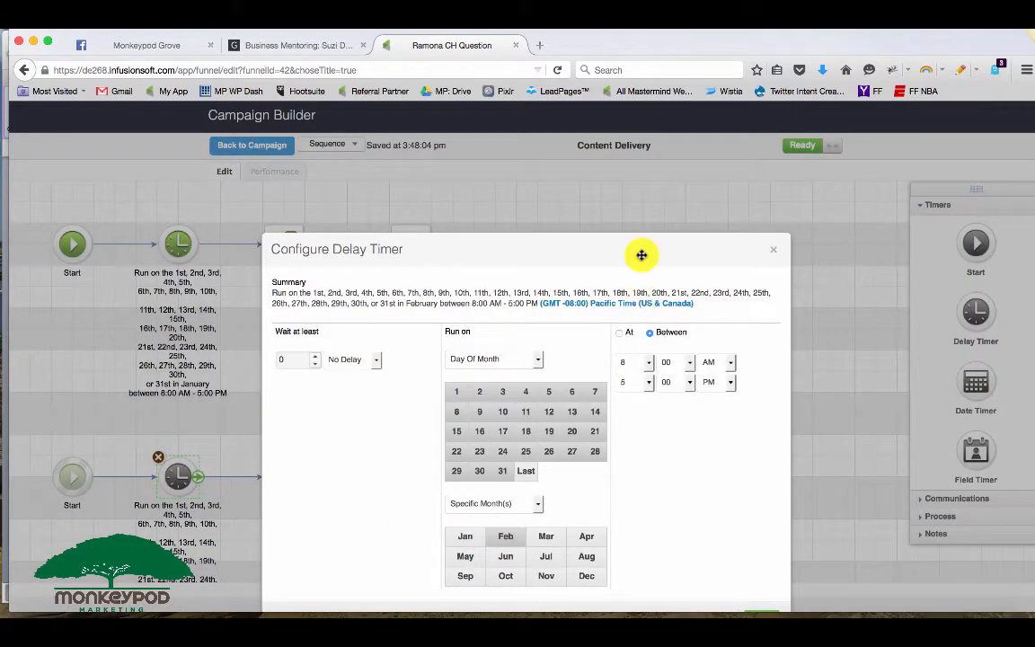
{"action": "scroll", "coordinate": [642, 255], "scroll_direction": "down", "scroll_amount": 4}
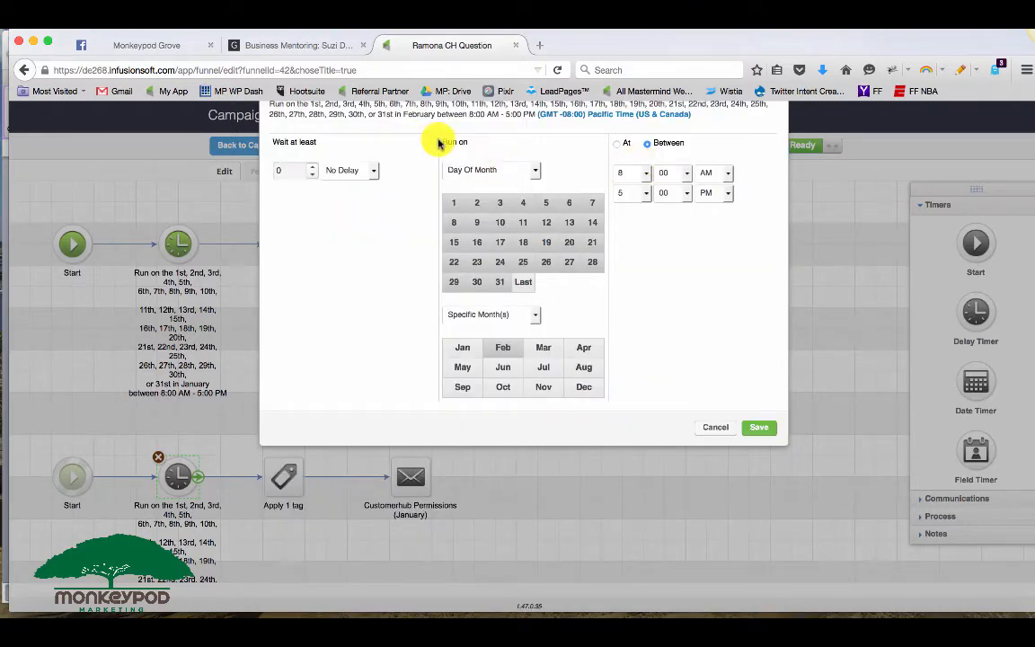
{"action": "left_click", "coordinate": [749, 433]}
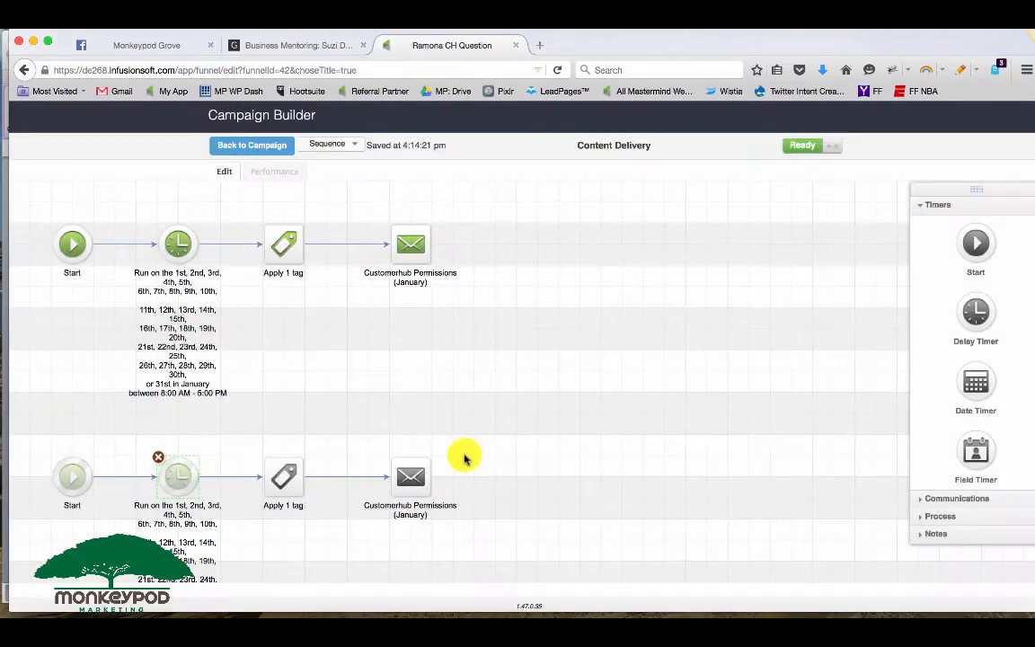
- Replace the duplicated tag step's tag with a new "February Permission Unlocked" tag in the Customerhub Permissions category and save it
{"action": "double_click", "coordinate": [284, 478]}
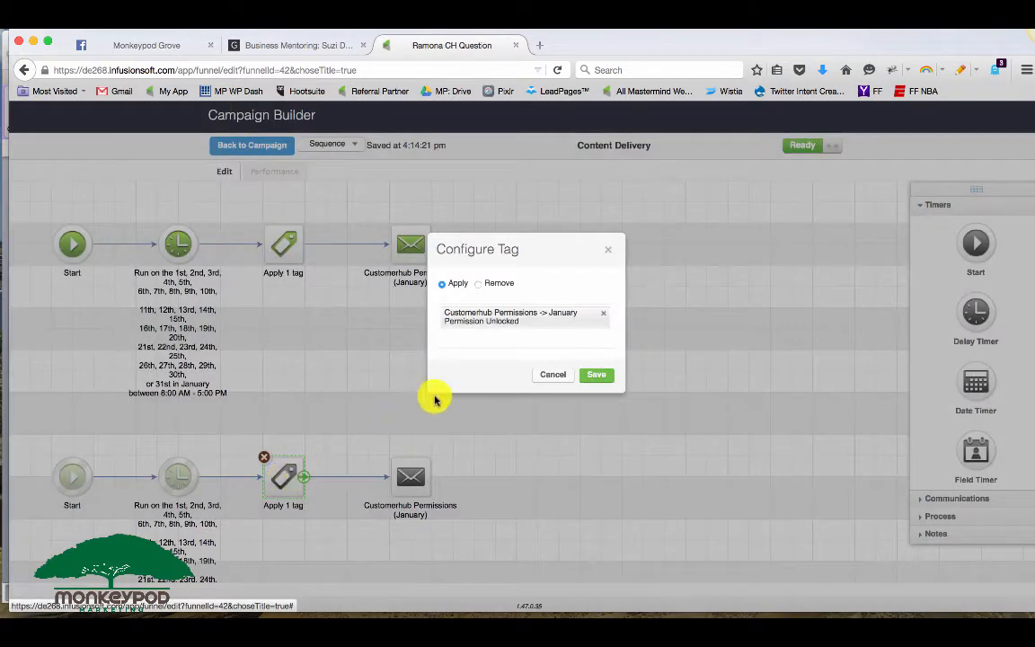
{"action": "left_click", "coordinate": [603, 313]}
{"action": "type", "text": "February Permission Unlocked"}
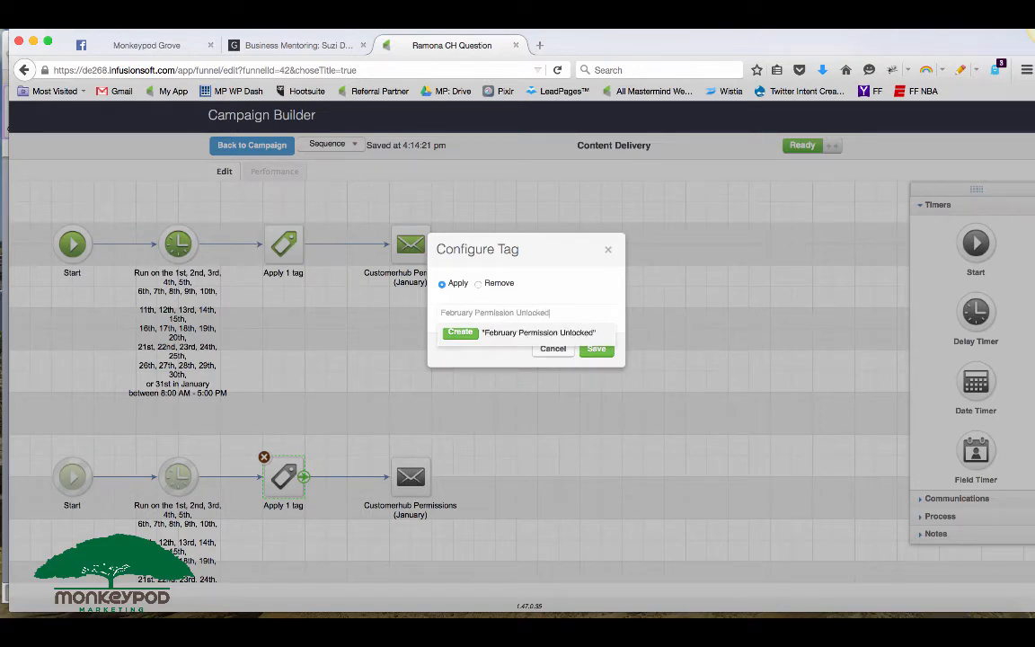
{"action": "left_click", "coordinate": [460, 332]}
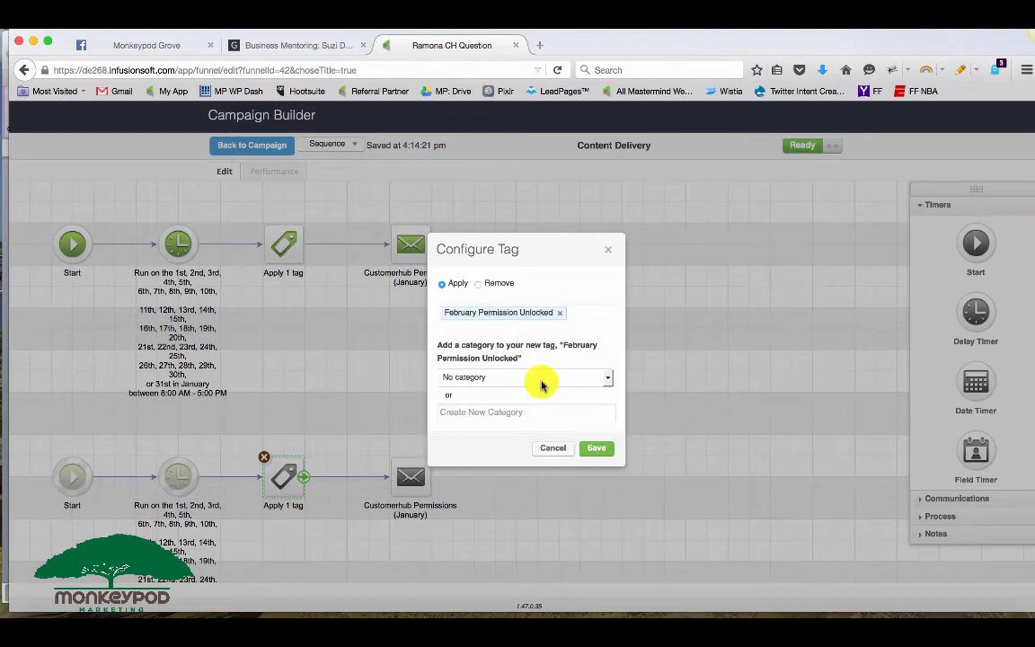
{"action": "left_click", "coordinate": [542, 385]}
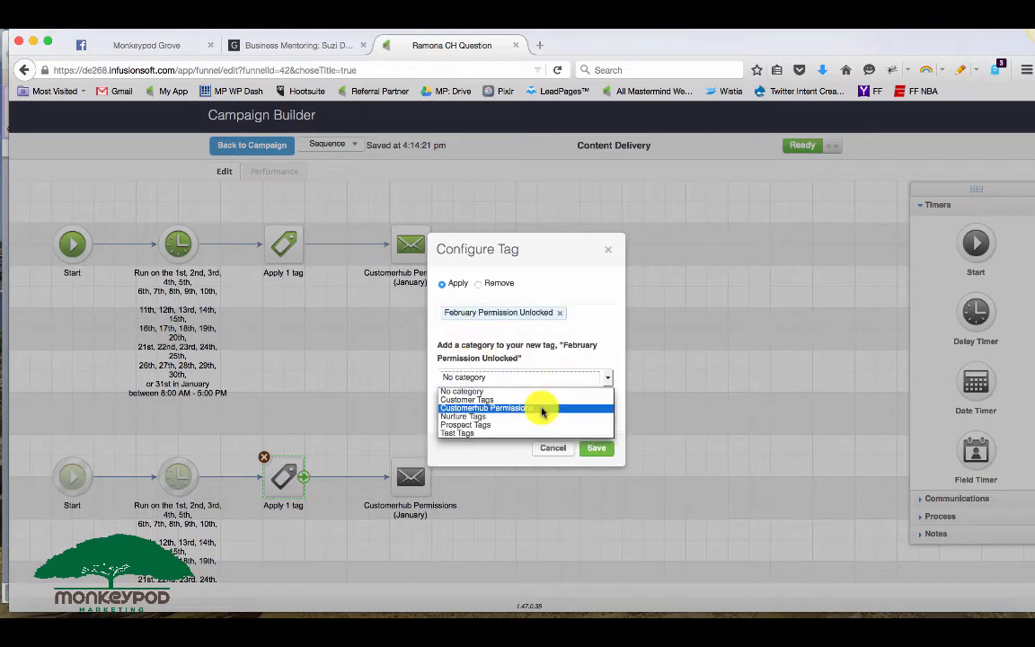
{"action": "left_click", "coordinate": [542, 409]}
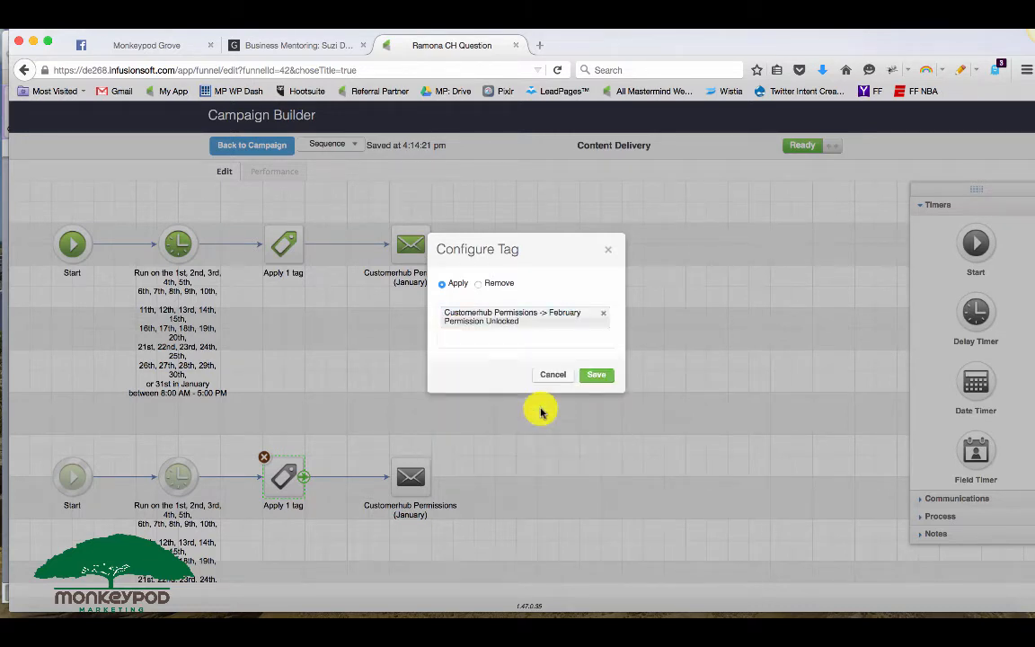
{"action": "left_click", "coordinate": [593, 375]}
- Rename the duplicated email as "Customerhub Permissions (Feb)"
{"action": "left_click", "coordinate": [435, 484]}
{"action": "left_click", "coordinate": [412, 513]}
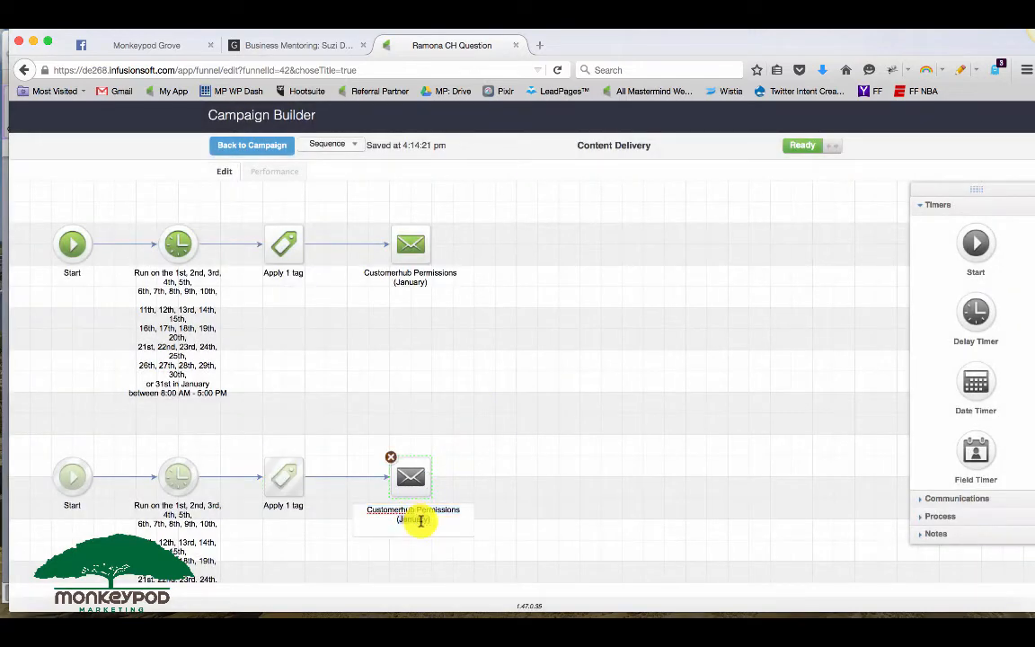
{"action": "type", "text": "Feb"}
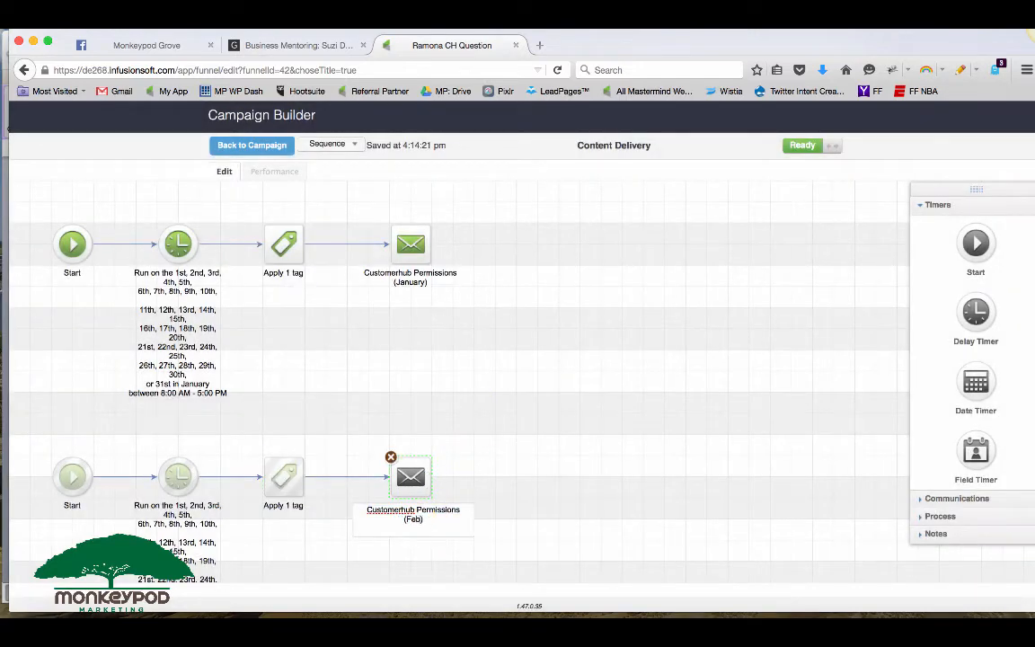
{"action": "left_click", "coordinate": [478, 499]}
- Mark the "Customerhub Permissions (Feb)" email as ready and return to the sequence
{"action": "double_click", "coordinate": [413, 482]}
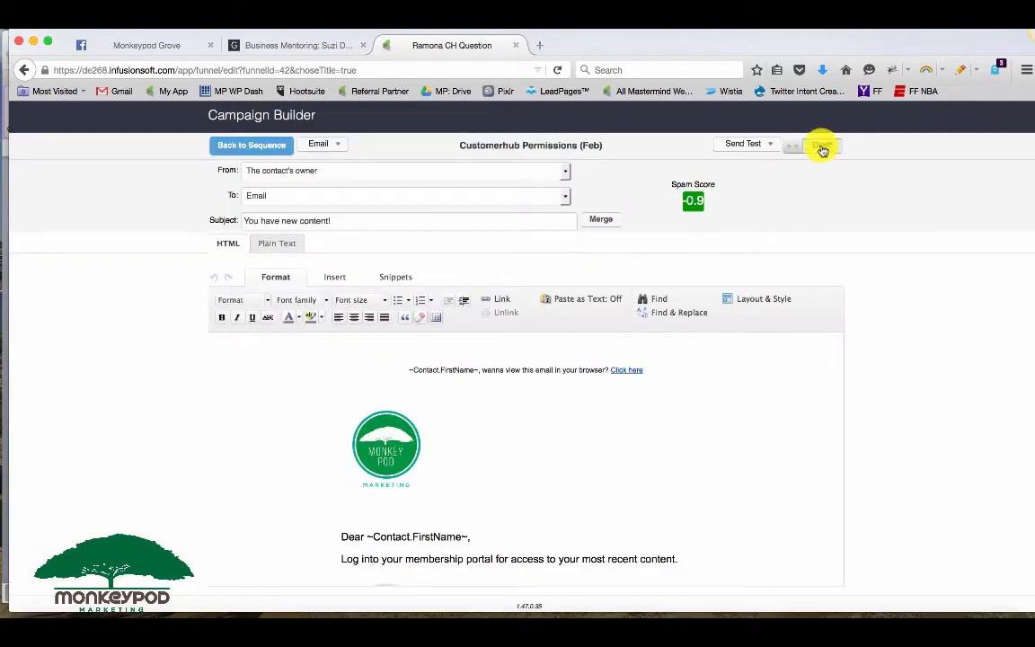
{"action": "left_click", "coordinate": [822, 150]}
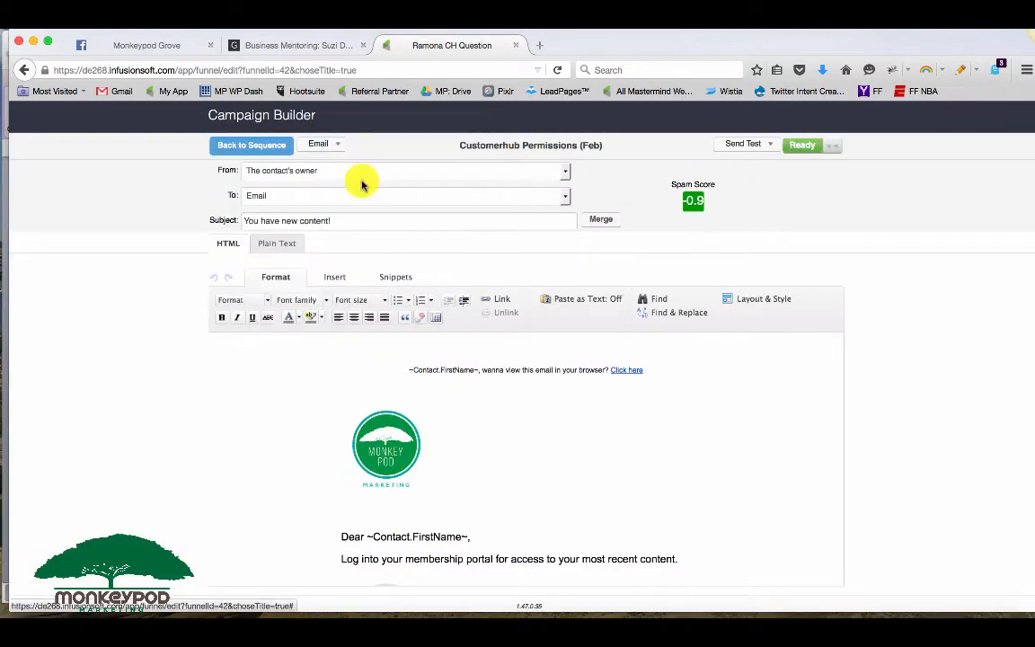
{"action": "left_click", "coordinate": [275, 151]}
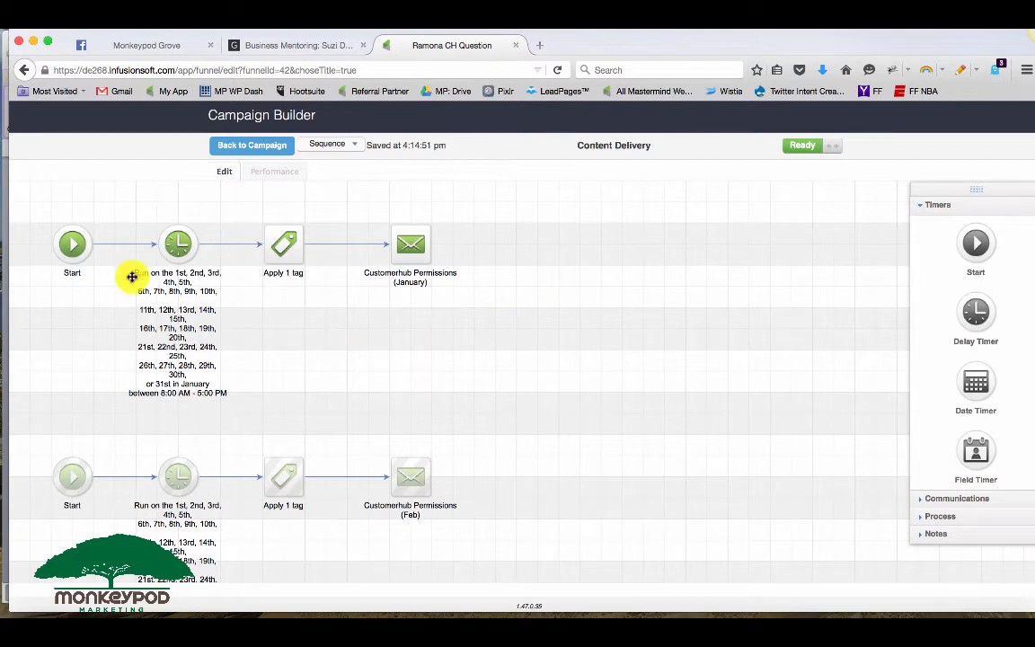
{"action": "left_click_drag", "start_coordinate": [43, 212], "coordinate": [148, 256]}
{"action": "left_click_drag", "start_coordinate": [390, 336], "coordinate": [489, 367]}
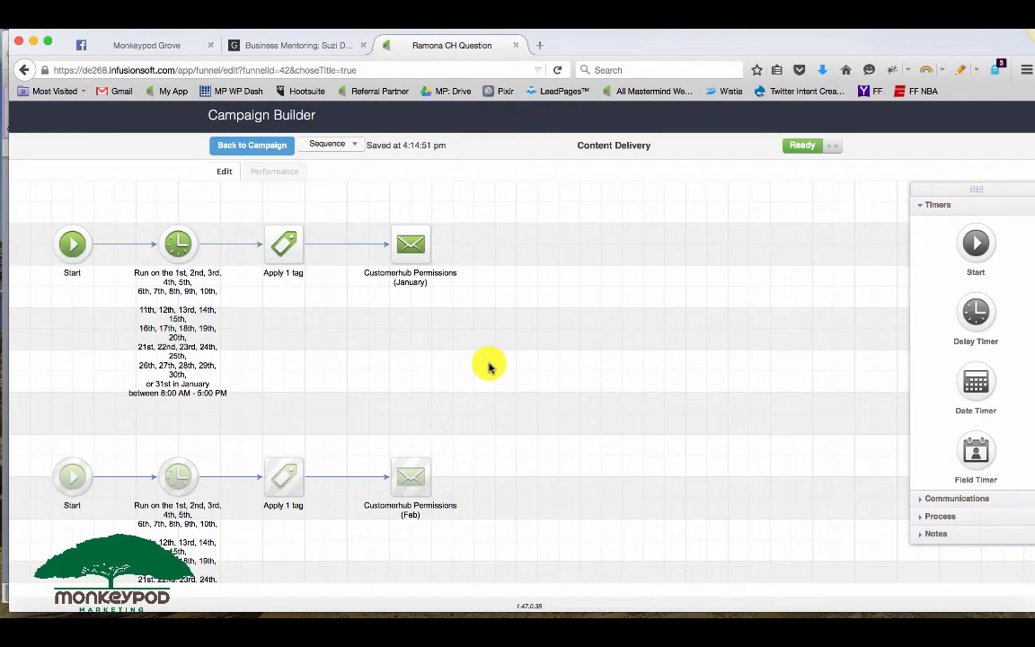
{"action": "left_click_drag", "start_coordinate": [123, 205], "coordinate": [249, 424]}
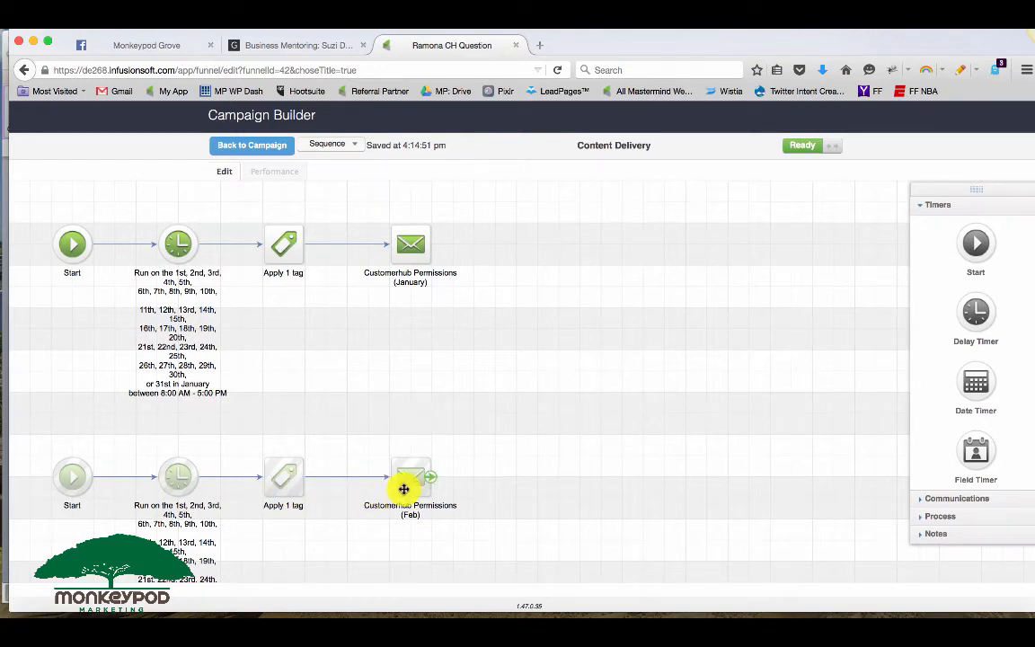
{"action": "left_click", "coordinate": [410, 244]}
{"action": "left_click", "coordinate": [407, 484]}
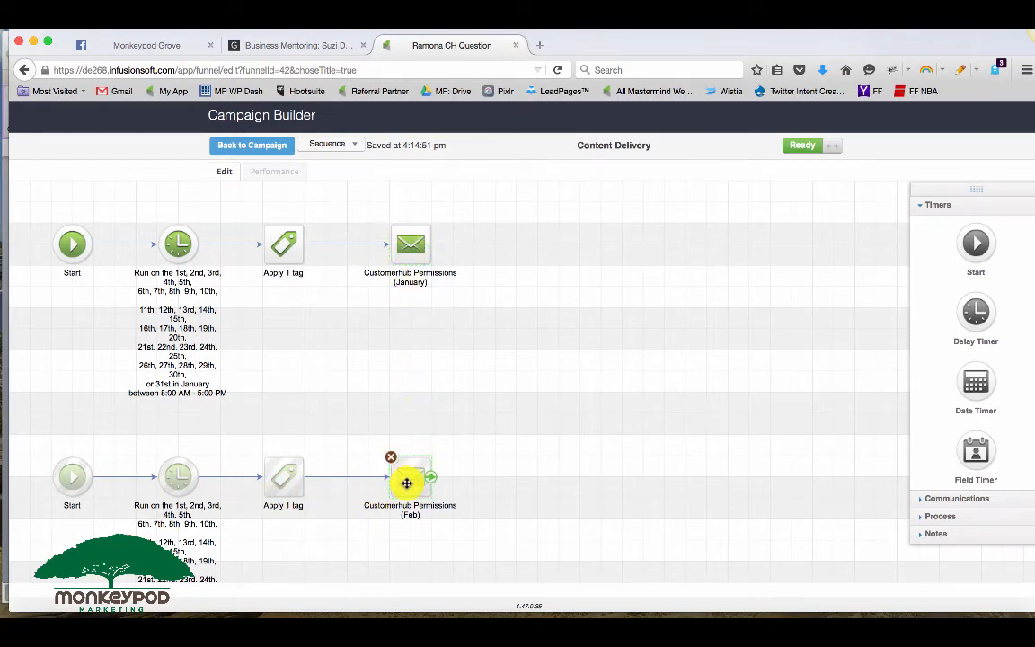
{"action": "left_click_drag", "start_coordinate": [515, 486], "coordinate": [517, 389]}
{"action": "left_click_drag", "start_coordinate": [34, 335], "coordinate": [530, 524]}
{"action": "scroll", "coordinate": [539, 540], "scroll_direction": "up", "scroll_amount": 5}
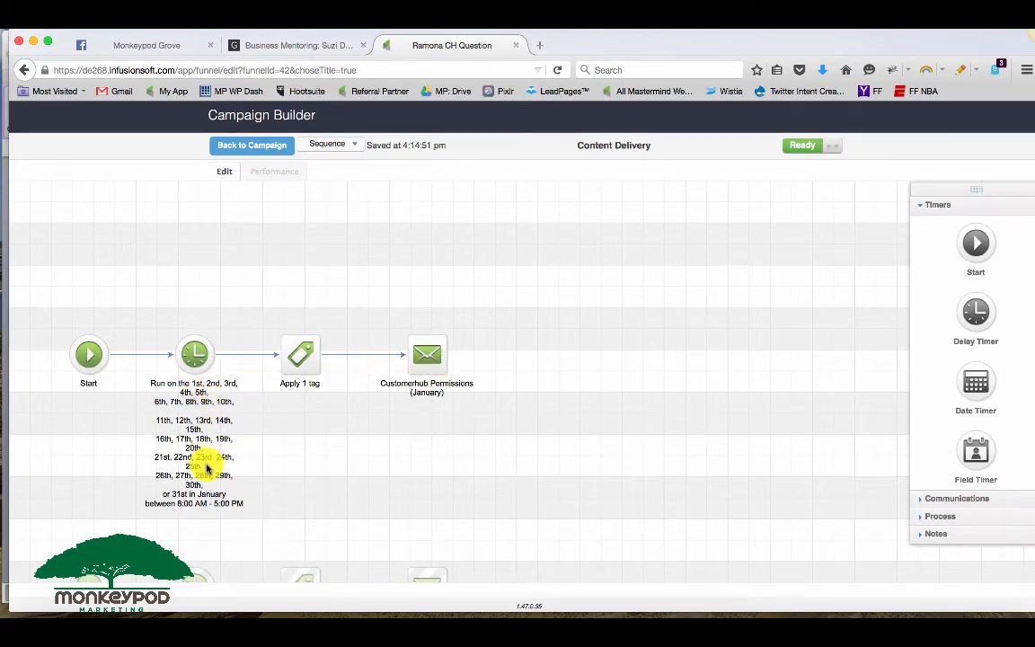
- Examine the January and February rows of the Content Delivery sequence and return to the campaign
{"action": "left_click_drag", "start_coordinate": [52, 296], "coordinate": [528, 527]}
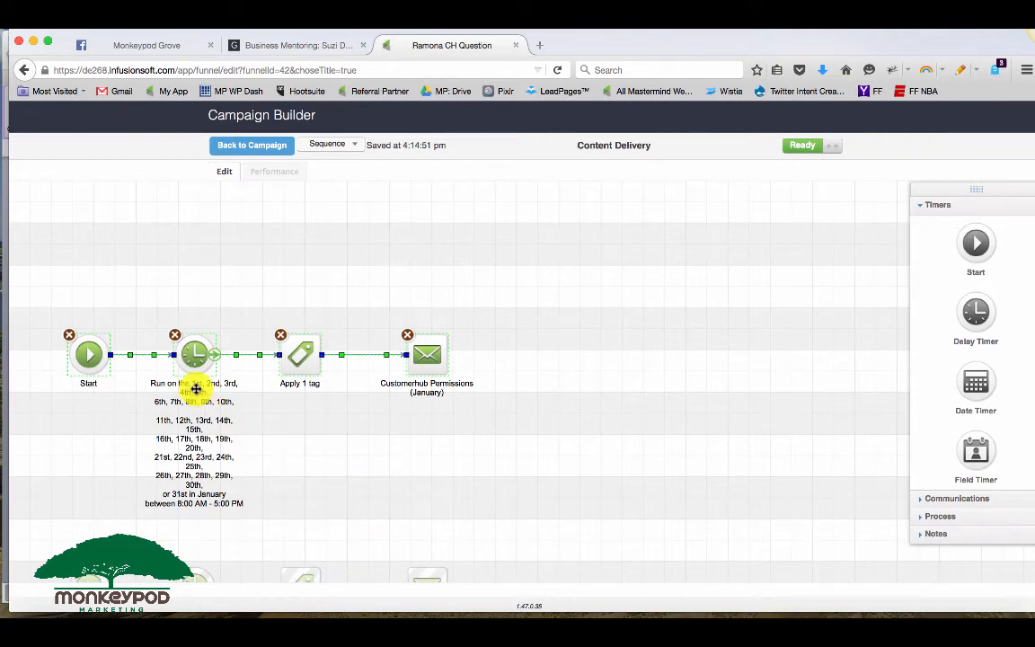
{"action": "left_click", "coordinate": [381, 476]}
{"action": "scroll", "coordinate": [381, 438], "scroll_direction": "down", "scroll_amount": 2}
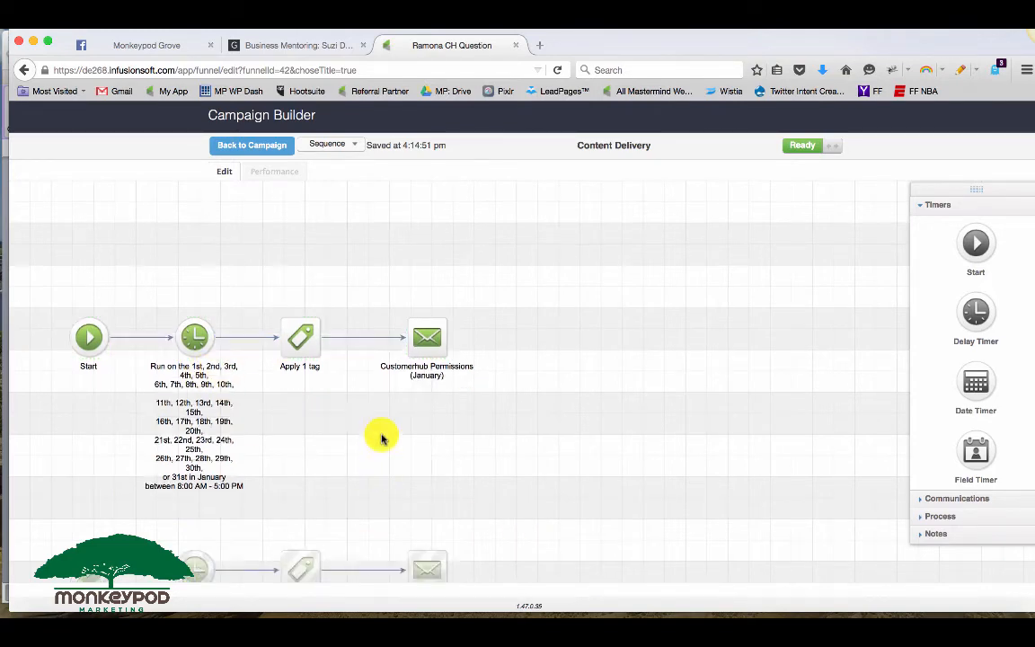
{"action": "scroll", "coordinate": [381, 439], "scroll_direction": "down", "scroll_amount": 3}
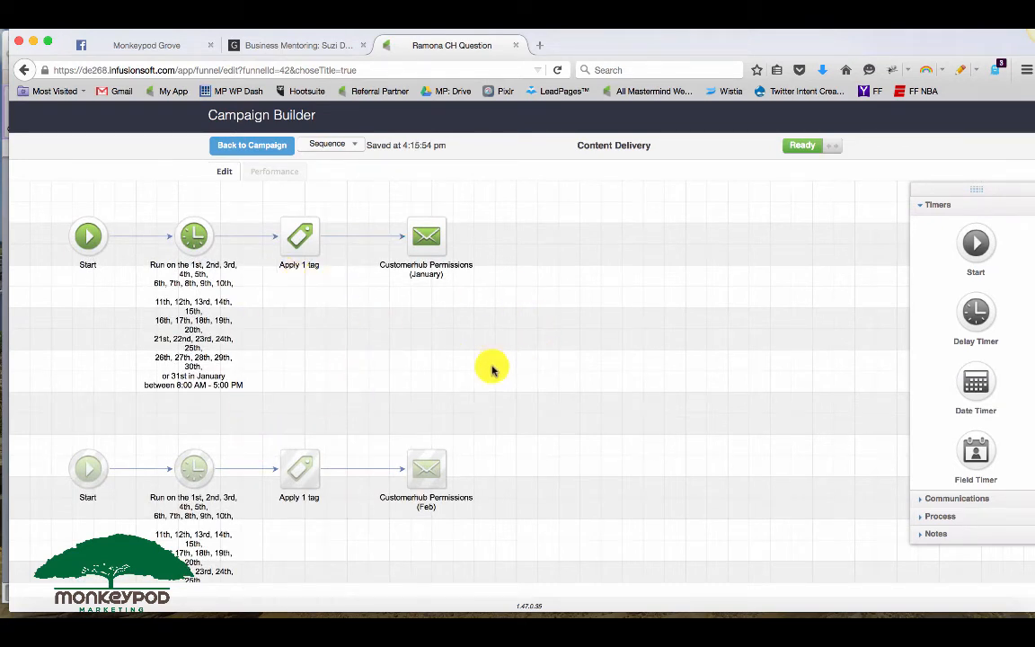
{"action": "left_click_drag", "start_coordinate": [481, 404], "coordinate": [49, 205]}
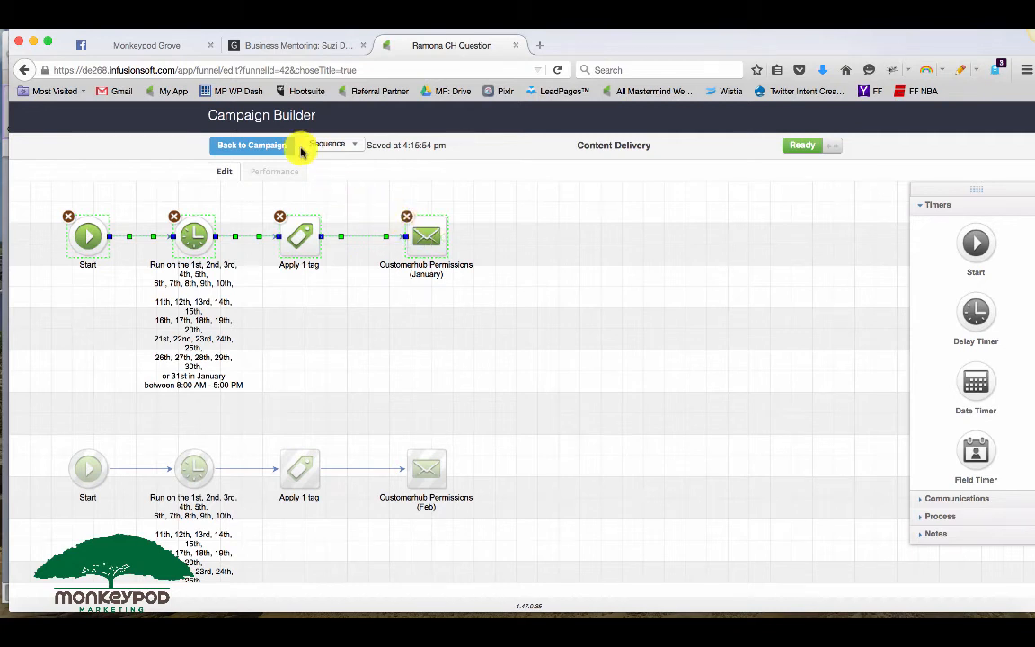
{"action": "left_click", "coordinate": [254, 144]}
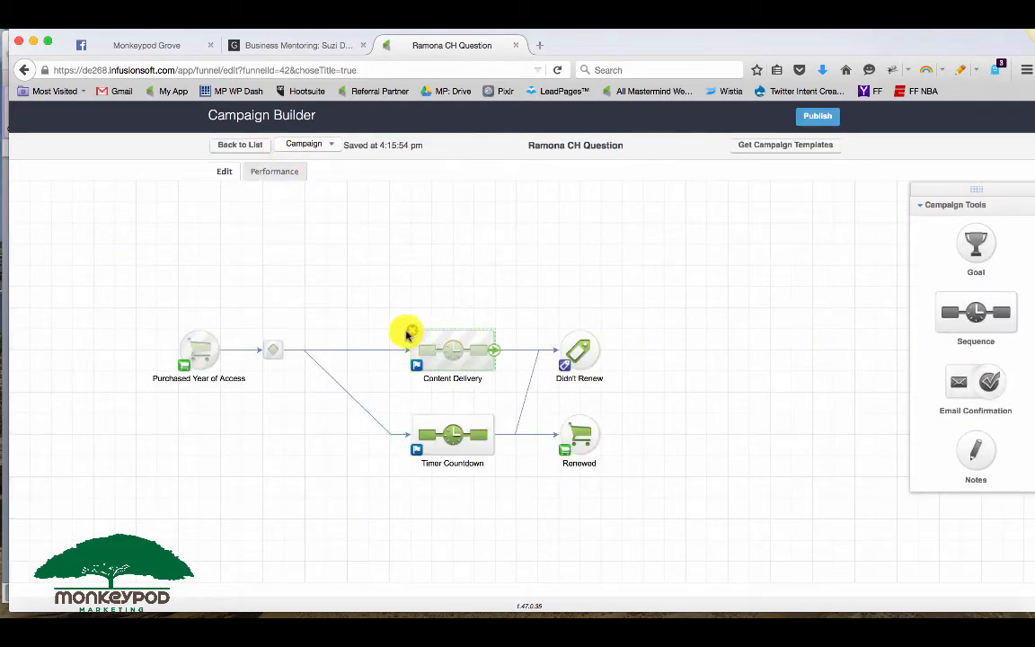
- Check the final tag step of the 12-month row in the Timer Countdown sequence, save it and return to the campaign
{"action": "left_click_drag", "start_coordinate": [381, 312], "coordinate": [503, 389]}
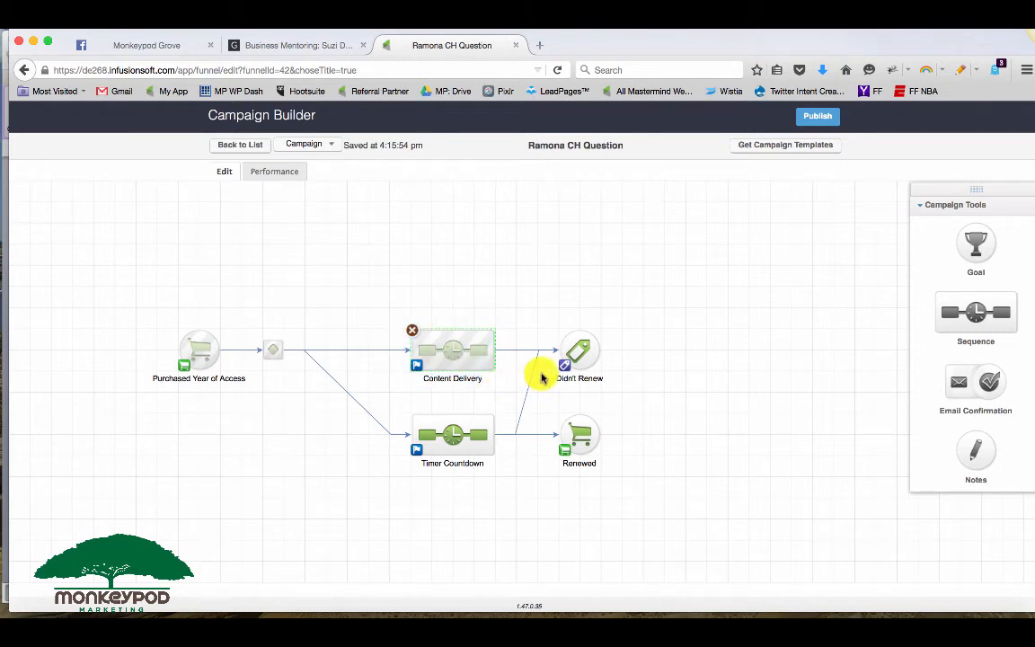
{"action": "left_click", "coordinate": [584, 347]}
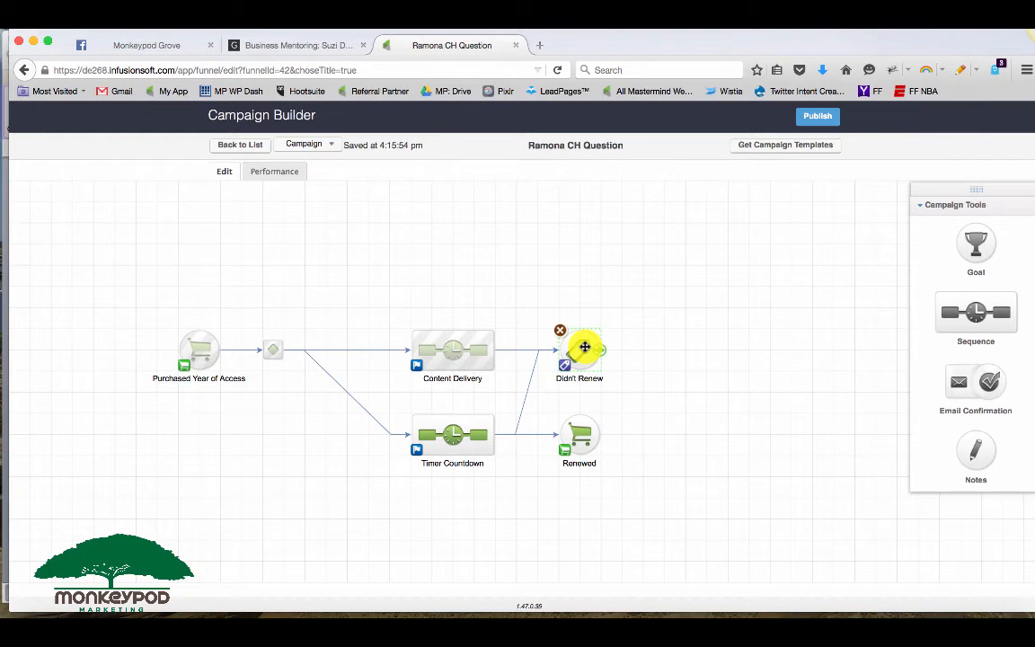
{"action": "left_click", "coordinate": [447, 436]}
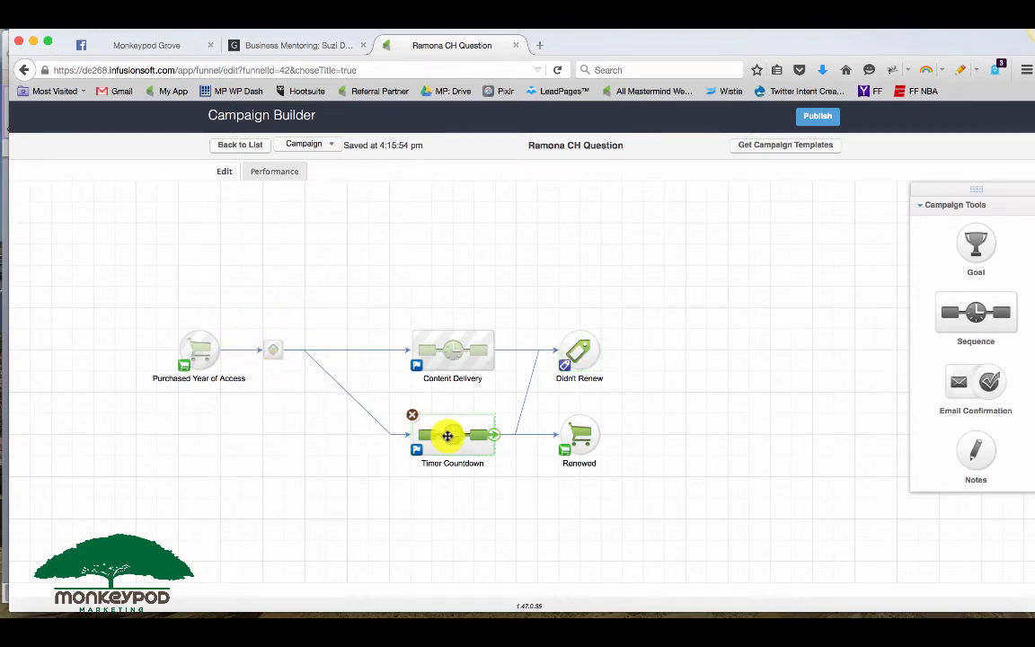
{"action": "double_click", "coordinate": [447, 436]}
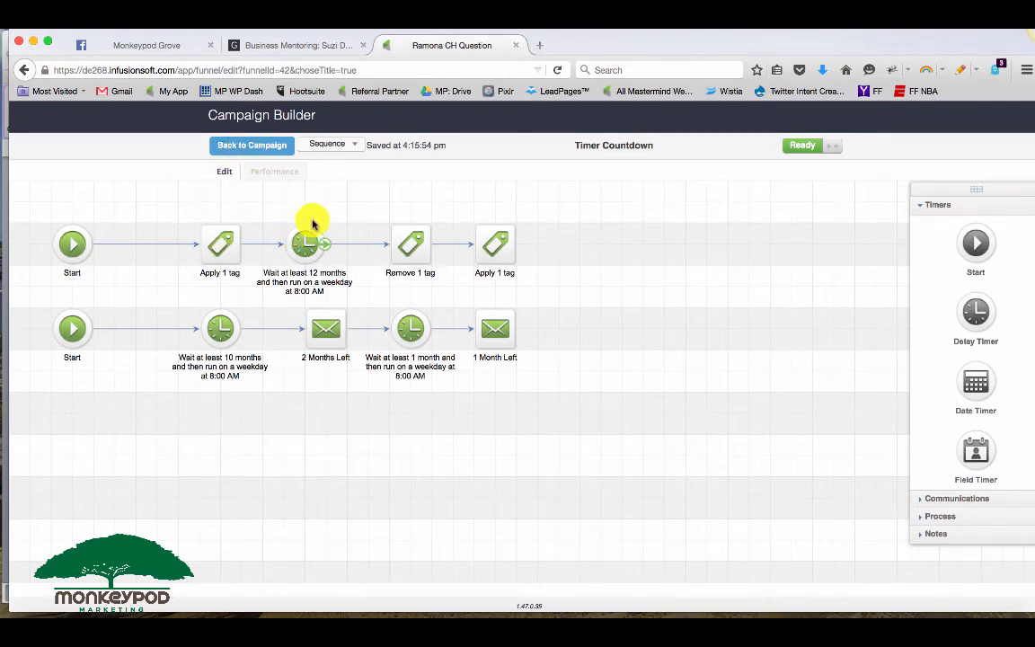
{"action": "double_click", "coordinate": [481, 243]}
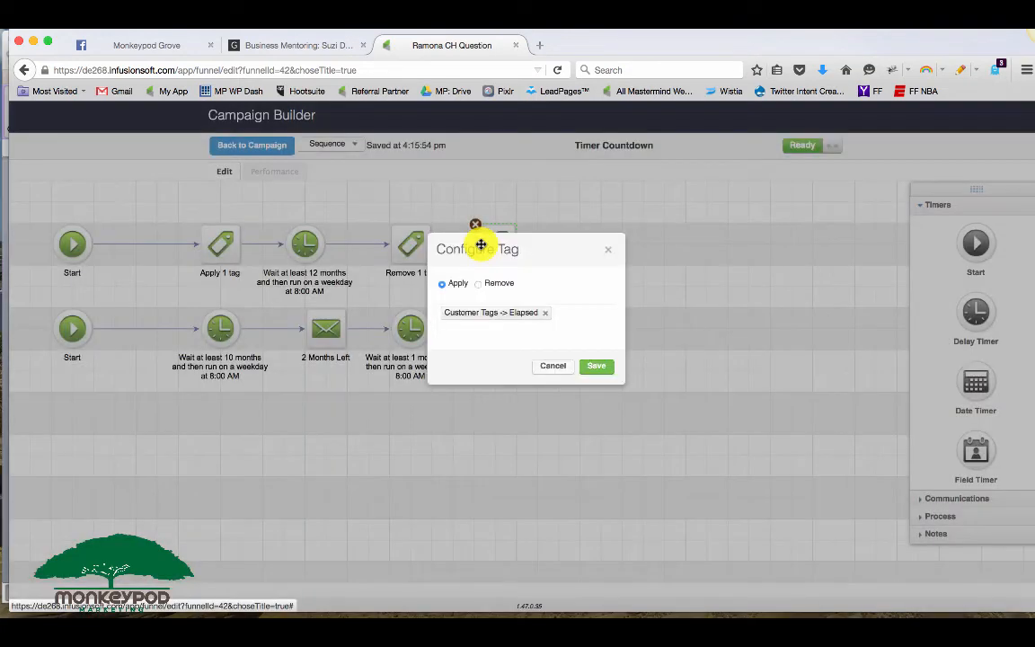
{"action": "left_click", "coordinate": [591, 367]}
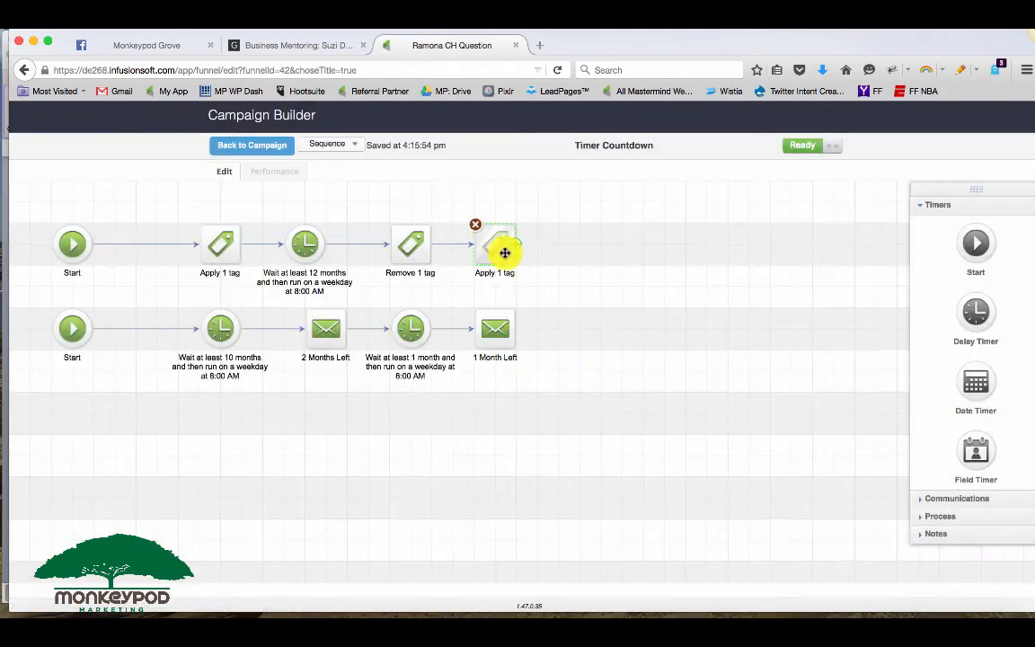
{"action": "left_click_drag", "start_coordinate": [539, 284], "coordinate": [46, 197]}
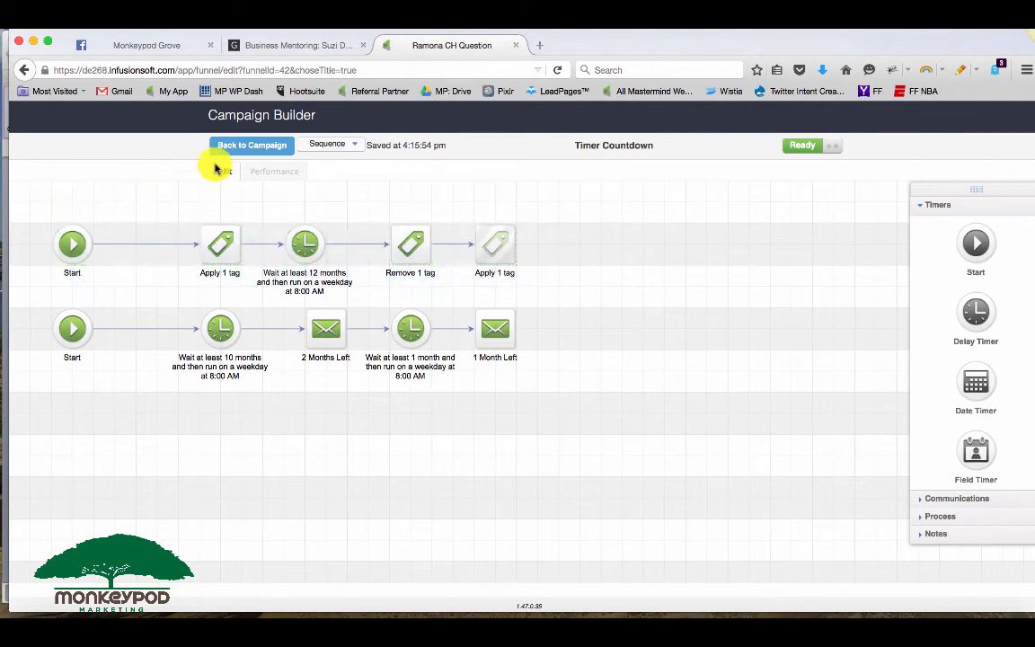
{"action": "left_click", "coordinate": [256, 149]}
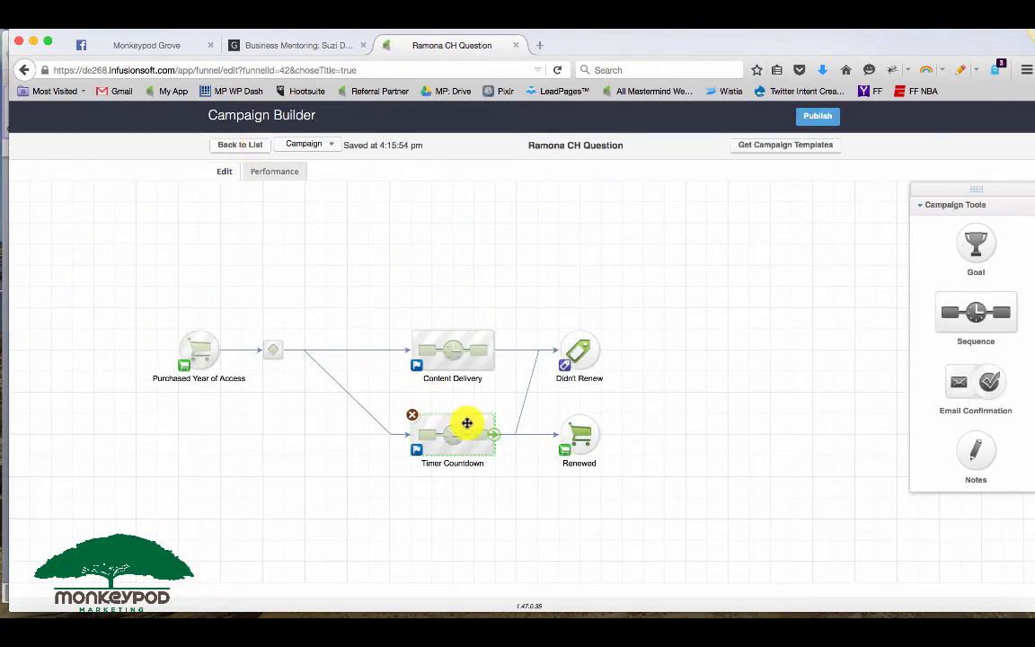
- Trace the renewal path between the Timer Countdown sequence, the Renewed goal and the Purchased Year of Access goal
{"action": "left_click_drag", "start_coordinate": [634, 487], "coordinate": [543, 411]}
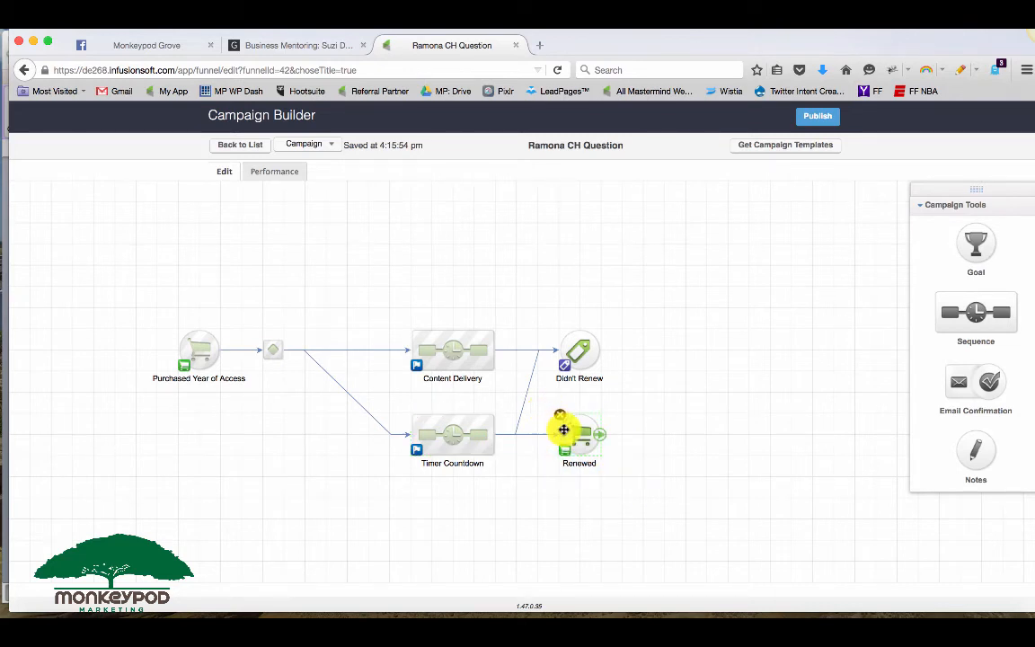
{"action": "left_click", "coordinate": [456, 432]}
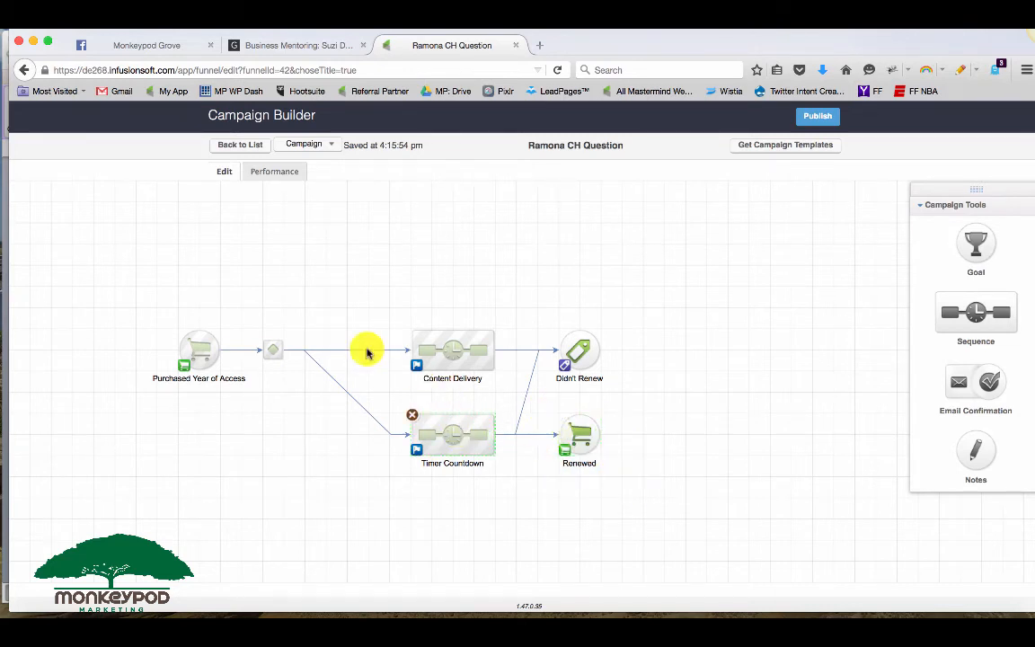
{"action": "left_click", "coordinate": [199, 340]}
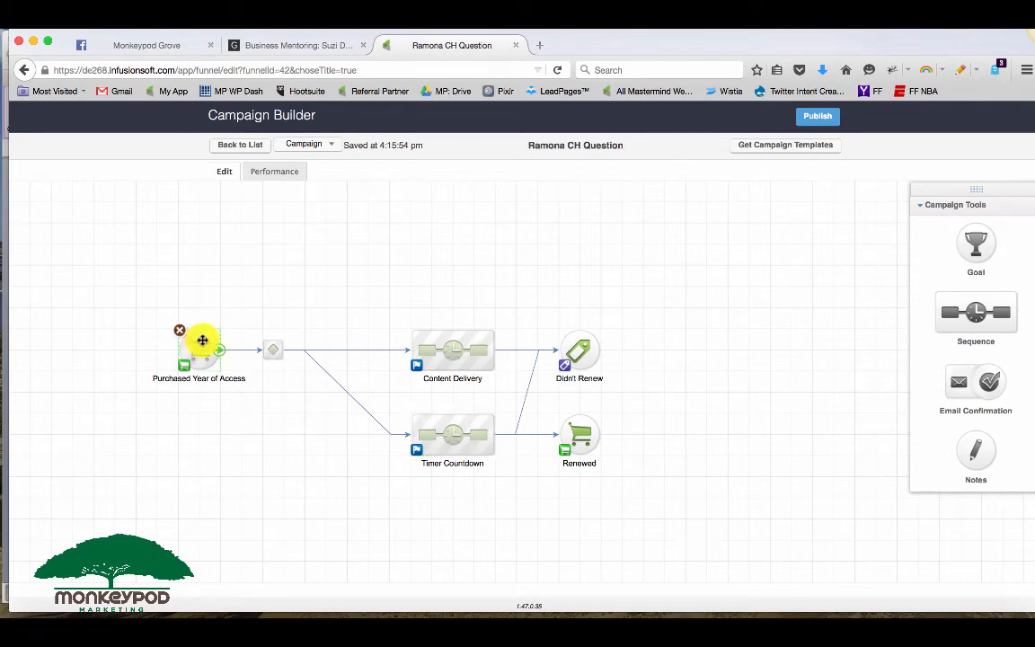
{"action": "left_click", "coordinate": [585, 434]}
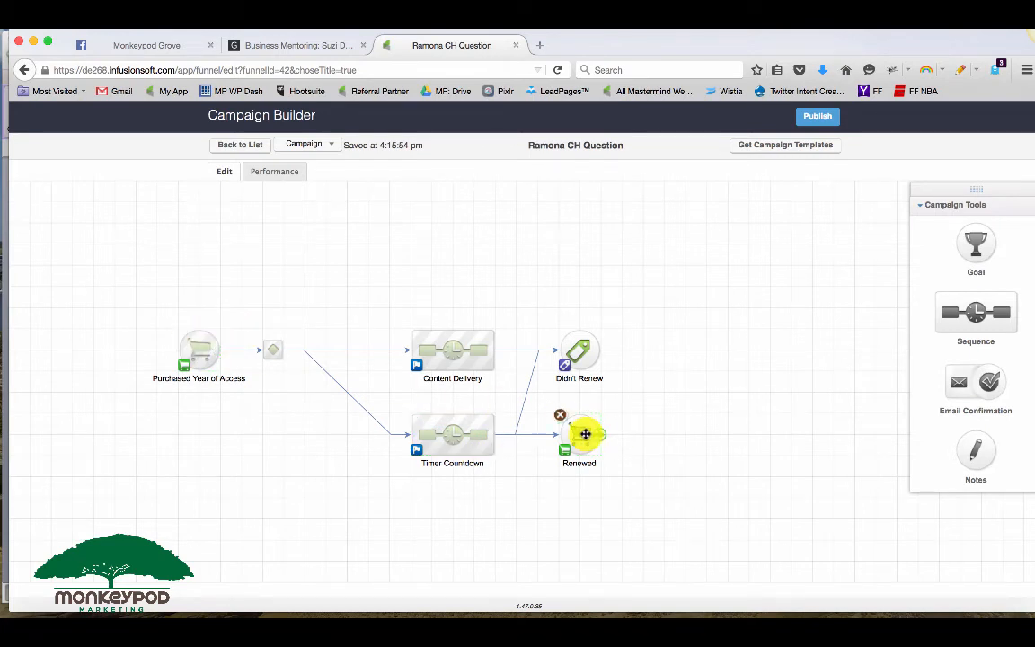
{"action": "left_click", "coordinate": [204, 347]}
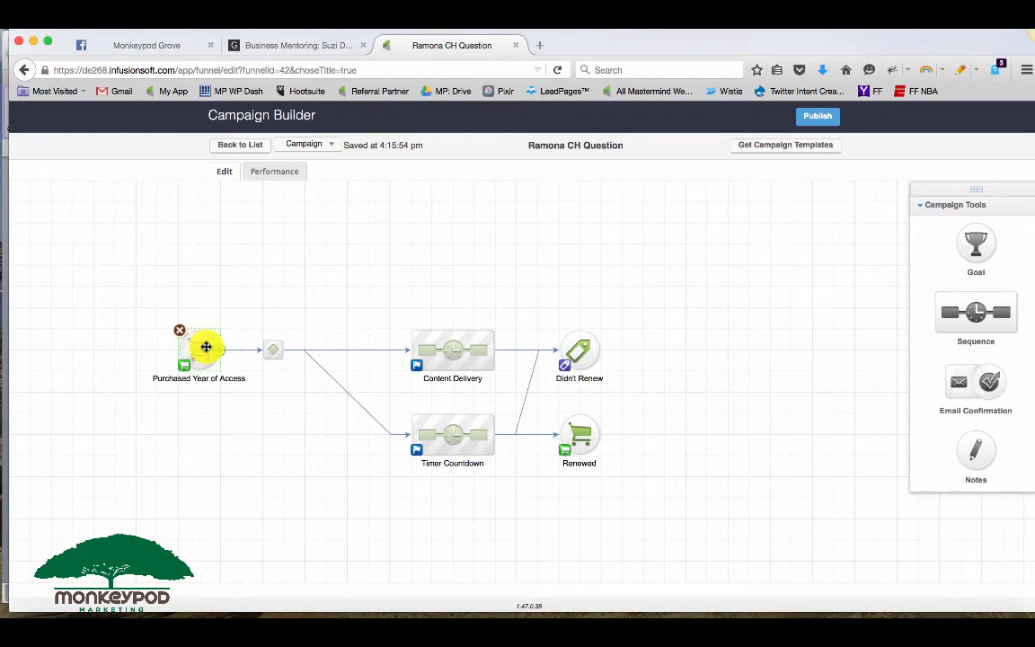
- Examine the timers and renewal reminder emails in the Timer Countdown sequence and return to the campaign
{"action": "double_click", "coordinate": [428, 420]}
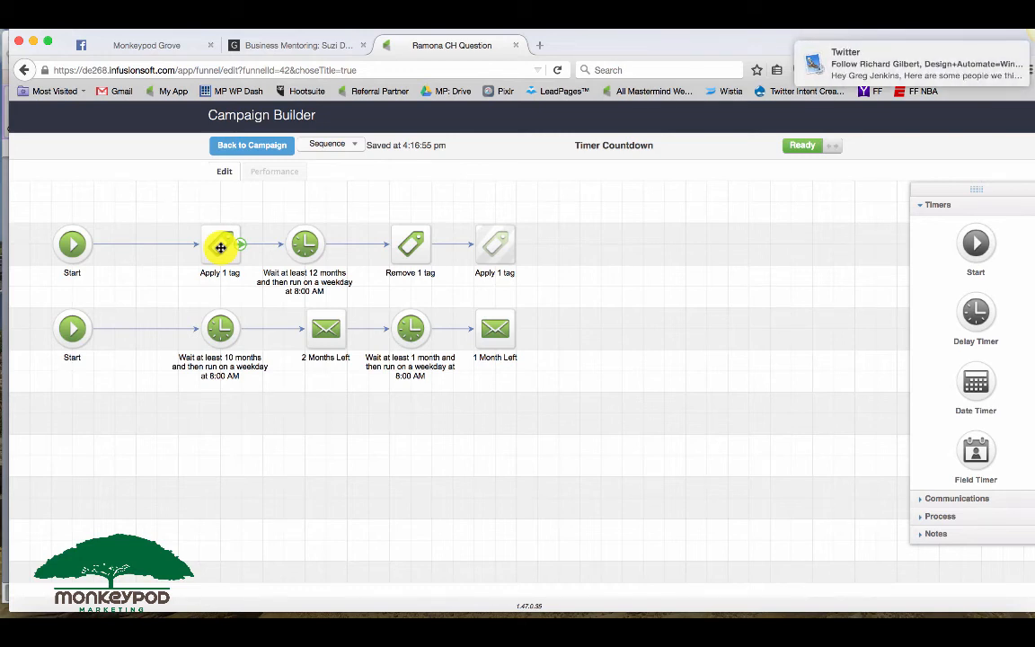
{"action": "left_click_drag", "start_coordinate": [555, 405], "coordinate": [168, 410]}
{"action": "left_click", "coordinate": [208, 330]}
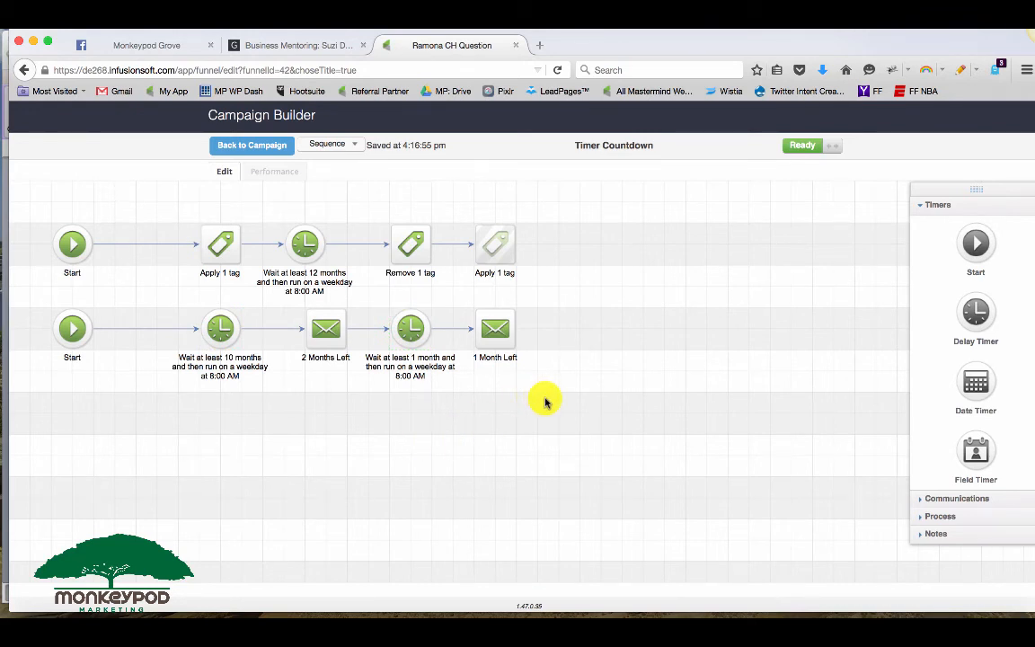
{"action": "left_click_drag", "start_coordinate": [546, 402], "coordinate": [44, 303]}
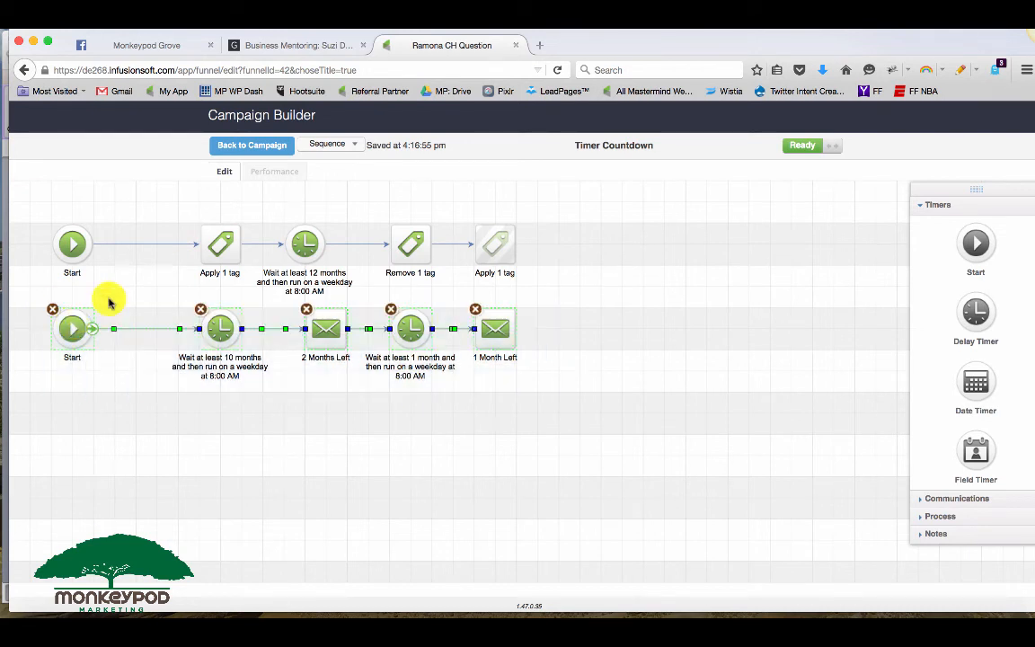
{"action": "left_click", "coordinate": [218, 329]}
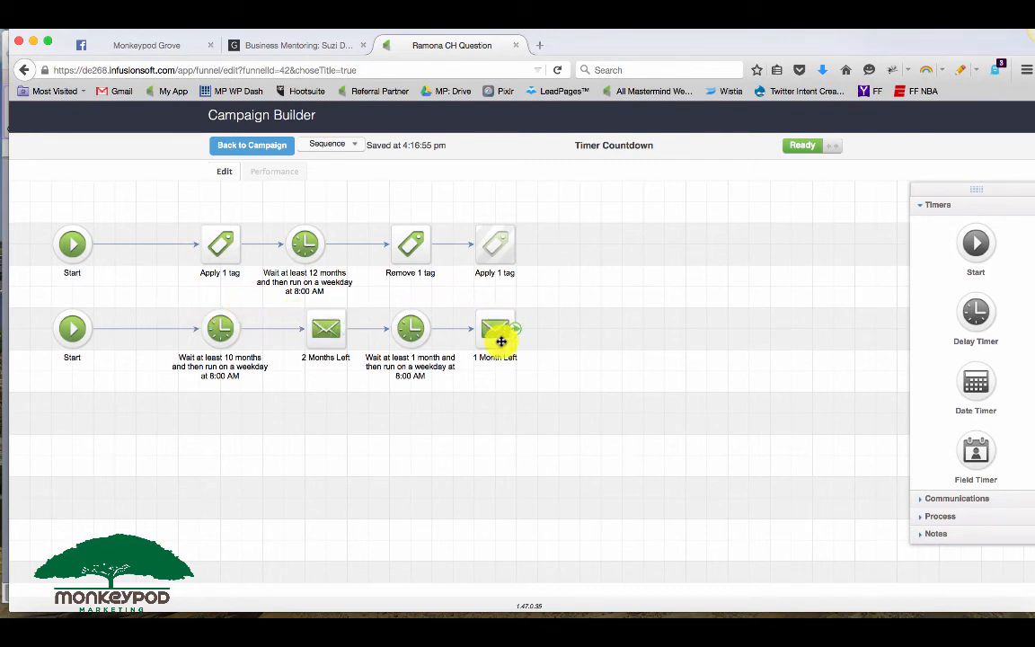
{"action": "left_click", "coordinate": [251, 146]}
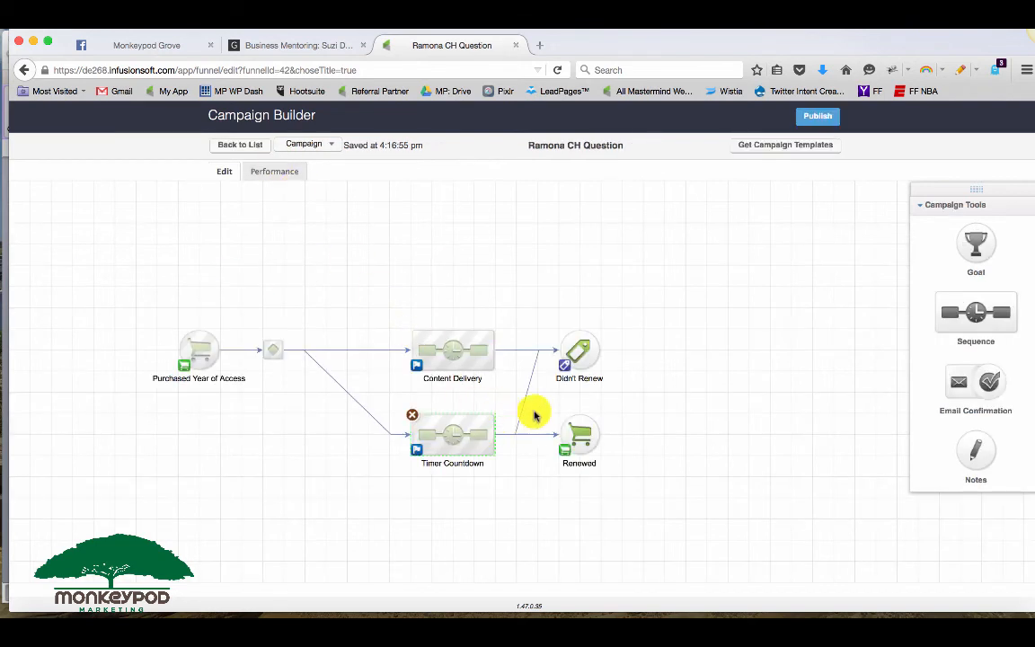
- Check which tag the last step of the Timer Countdown sequence's 12-month row applies, without changing it, and return to the campaign
{"action": "double_click", "coordinate": [455, 432]}
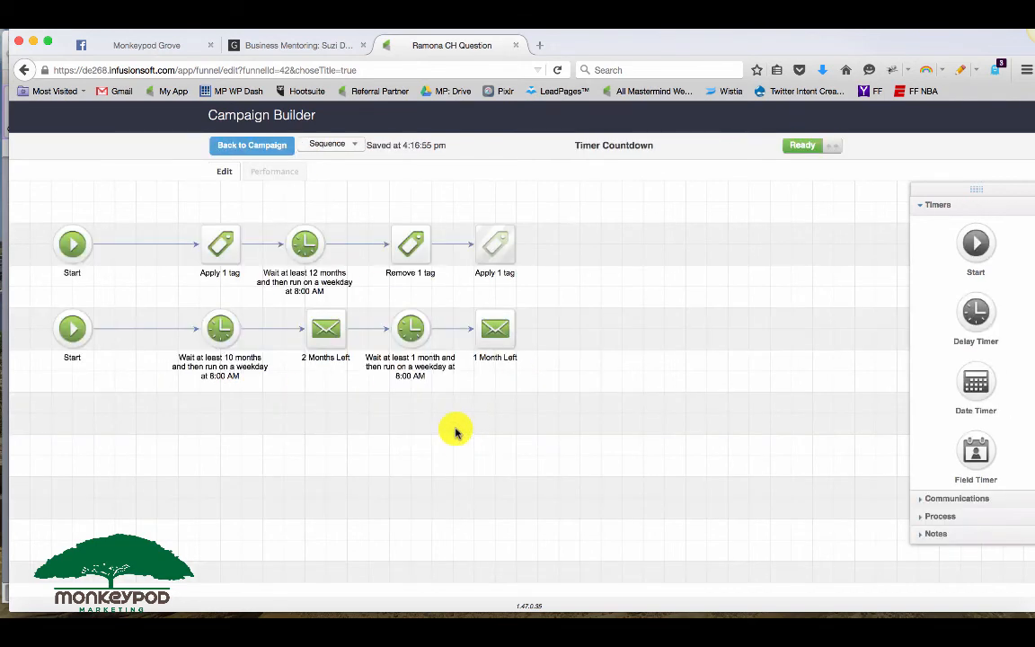
{"action": "double_click", "coordinate": [500, 249]}
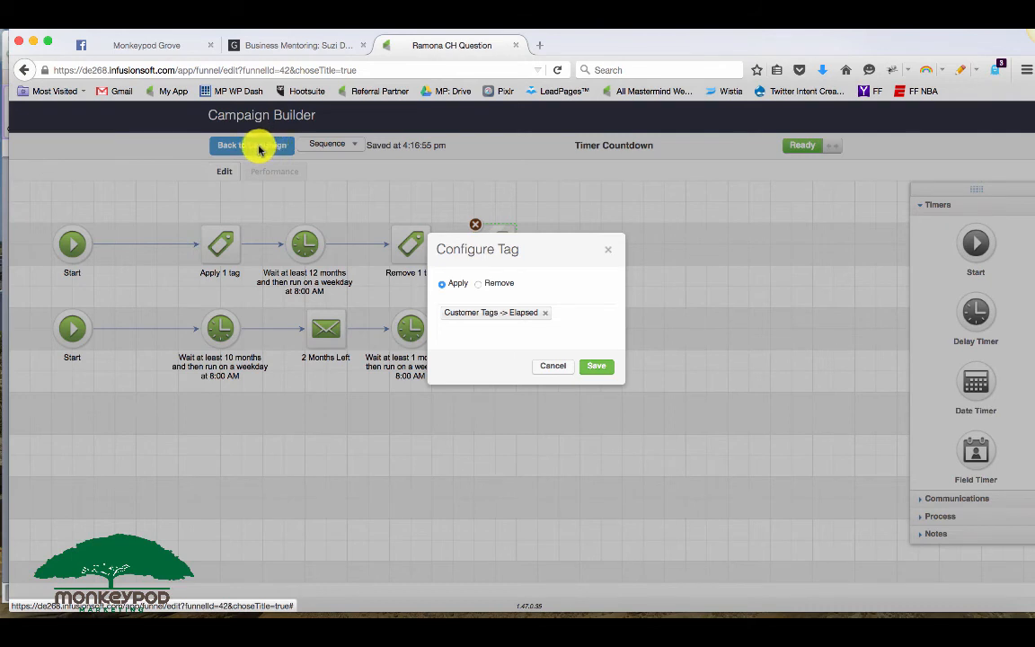
{"action": "left_click", "coordinate": [557, 367]}
{"action": "left_click", "coordinate": [257, 146]}
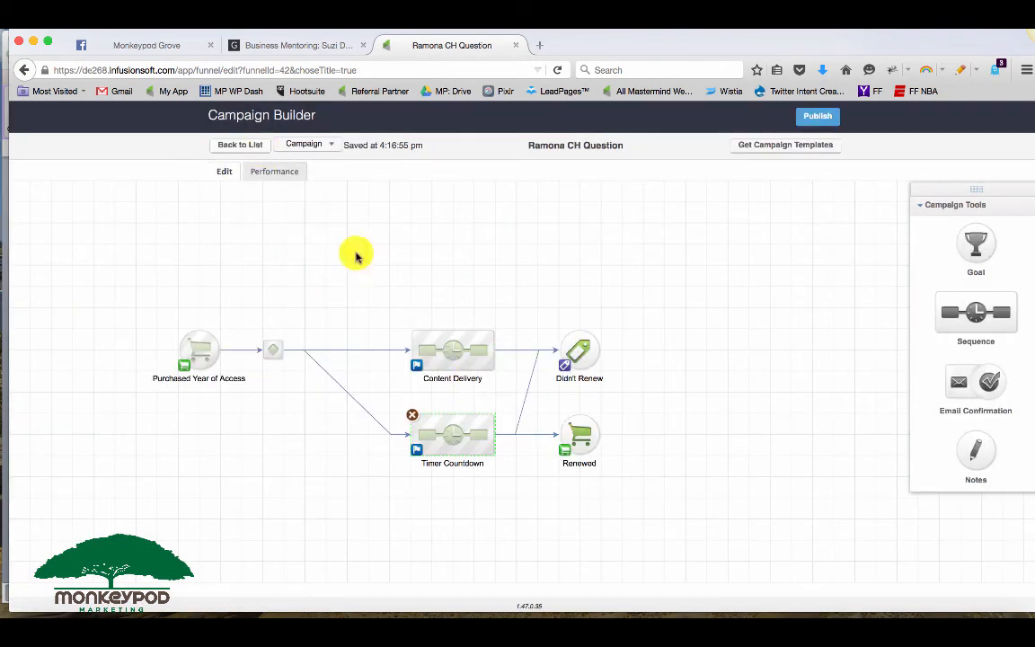
- Review how the Didn't Renew goal, both sequences and the purchase goal connect, and look inside the Content Delivery sequence
{"action": "left_click", "coordinate": [573, 345]}
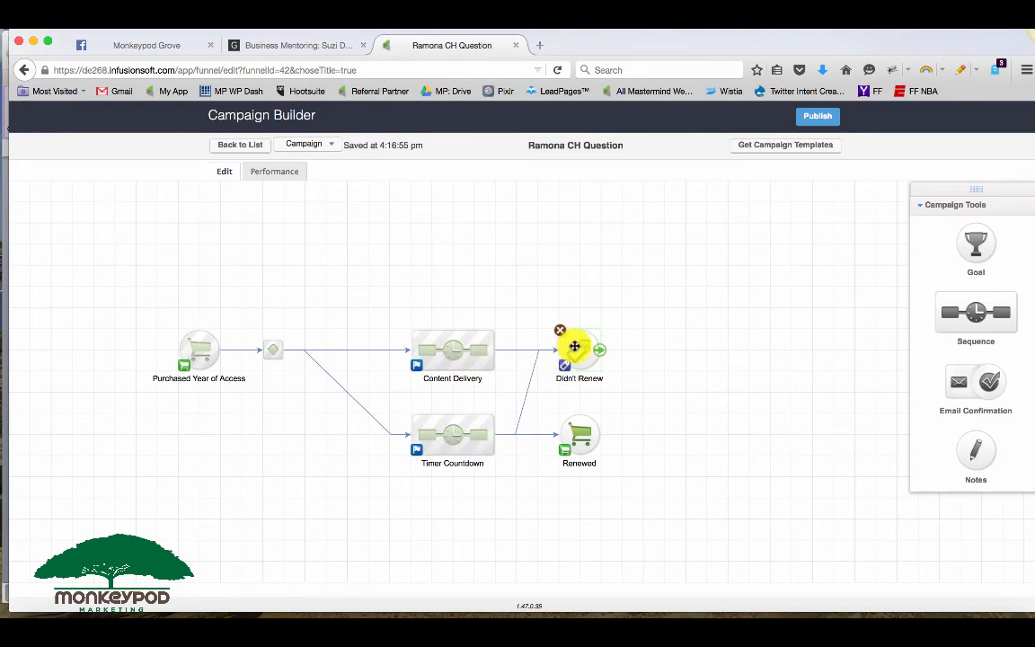
{"action": "left_click_drag", "start_coordinate": [514, 487], "coordinate": [365, 300]}
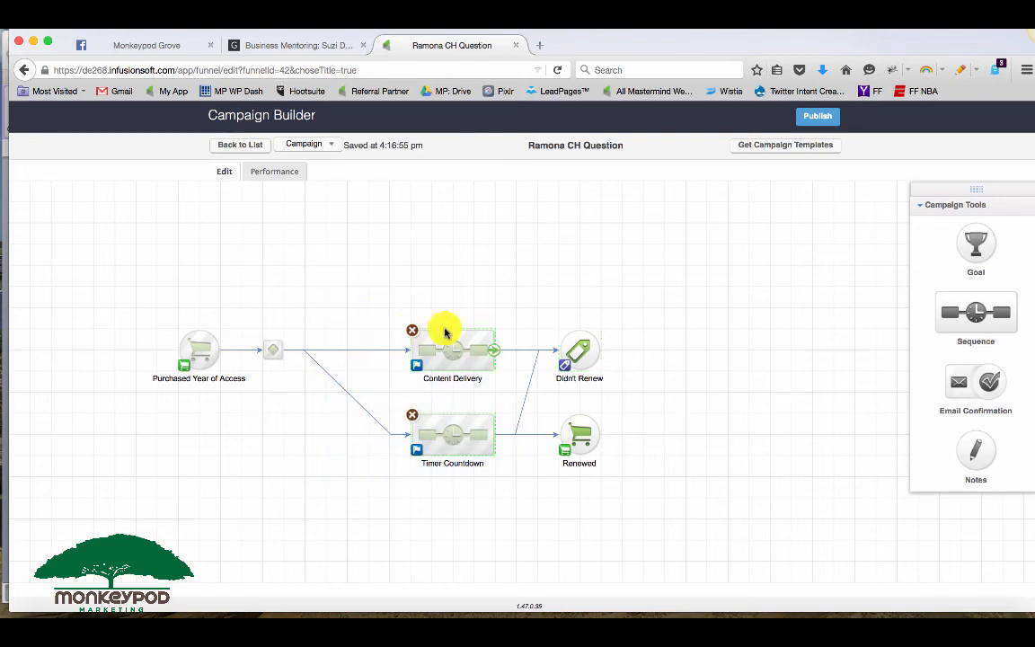
{"action": "left_click", "coordinate": [459, 342]}
{"action": "left_click", "coordinate": [460, 424]}
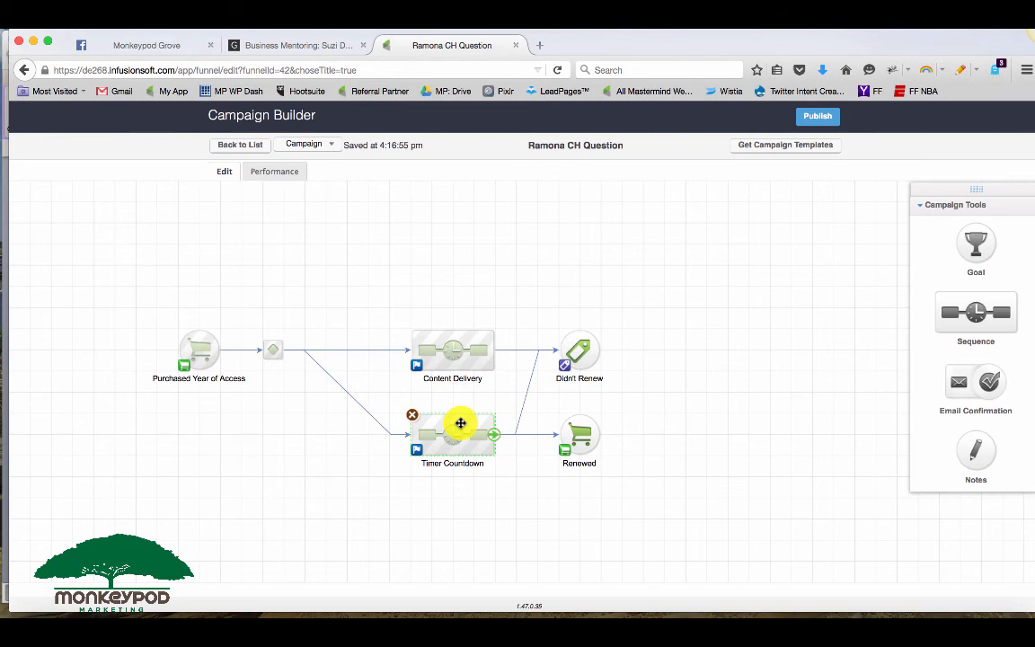
{"action": "left_click", "coordinate": [207, 347]}
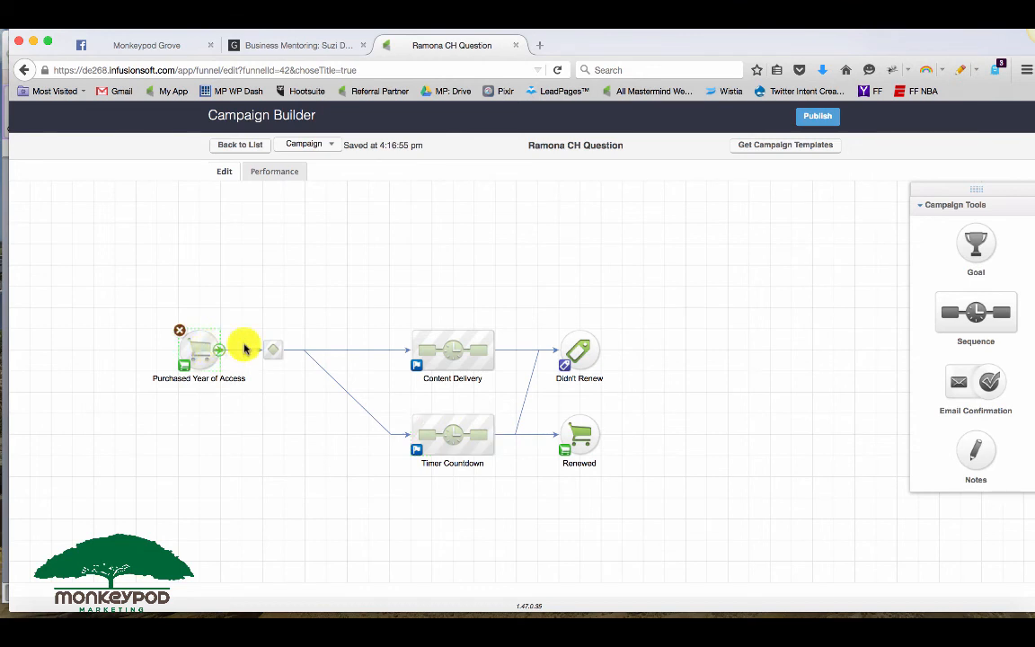
{"action": "double_click", "coordinate": [444, 347]}
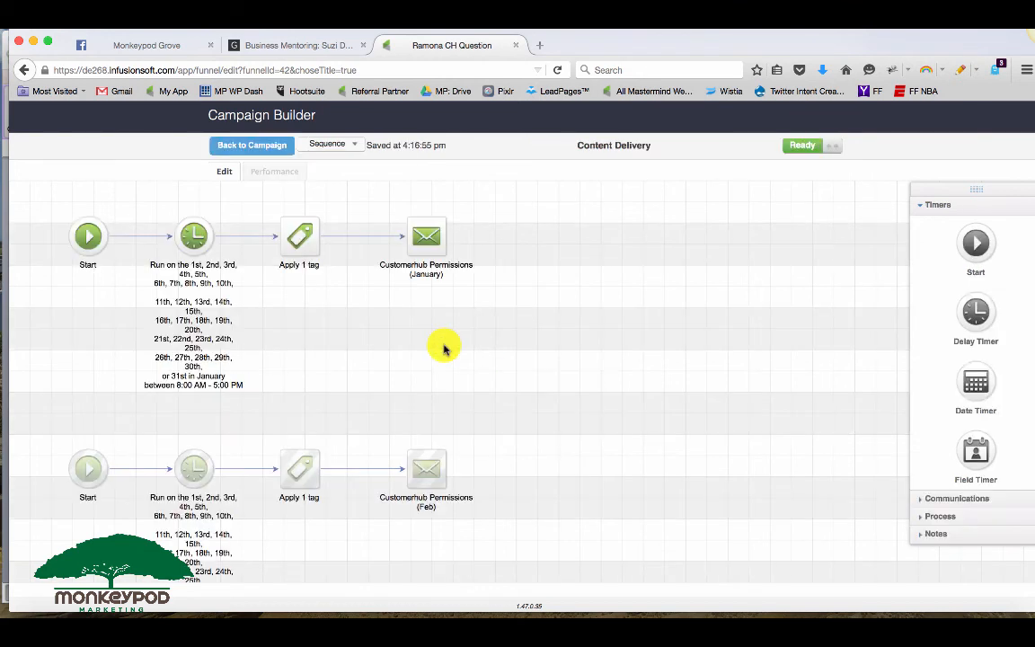
{"action": "left_click", "coordinate": [266, 142]}
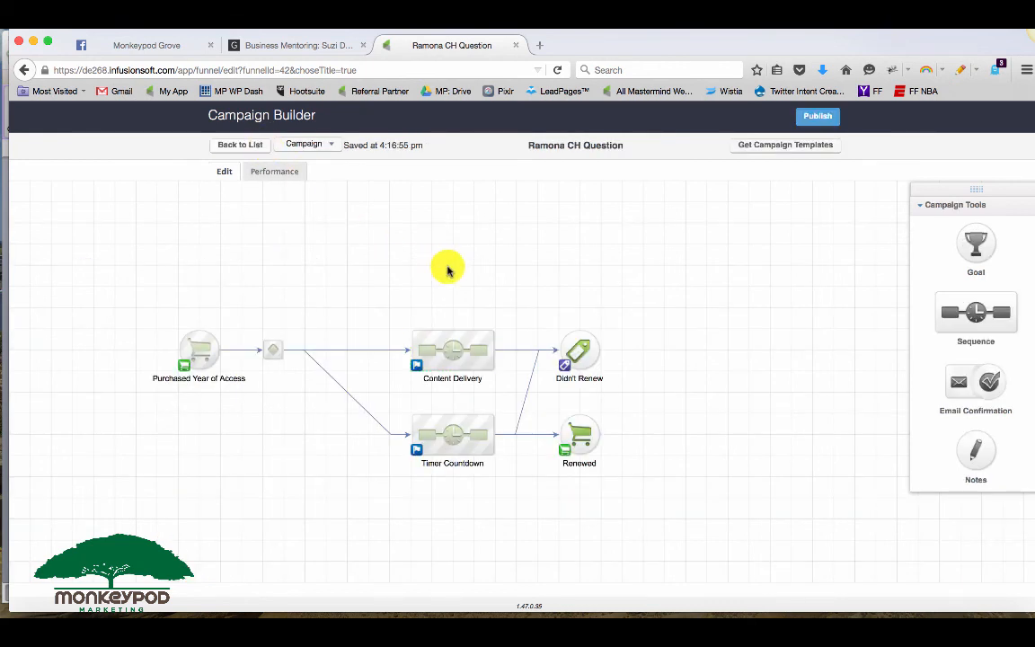
- Reopen the Content Delivery sequence to review its monthly rows and return to the campaign overview
{"action": "left_click_drag", "start_coordinate": [449, 267], "coordinate": [501, 207]}
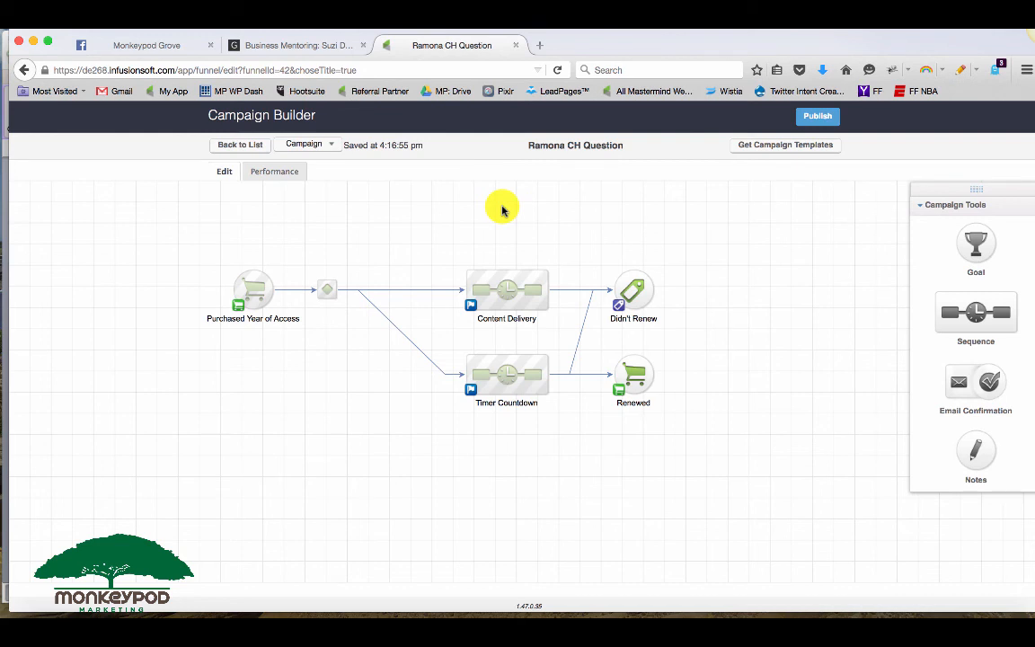
{"action": "double_click", "coordinate": [514, 283]}
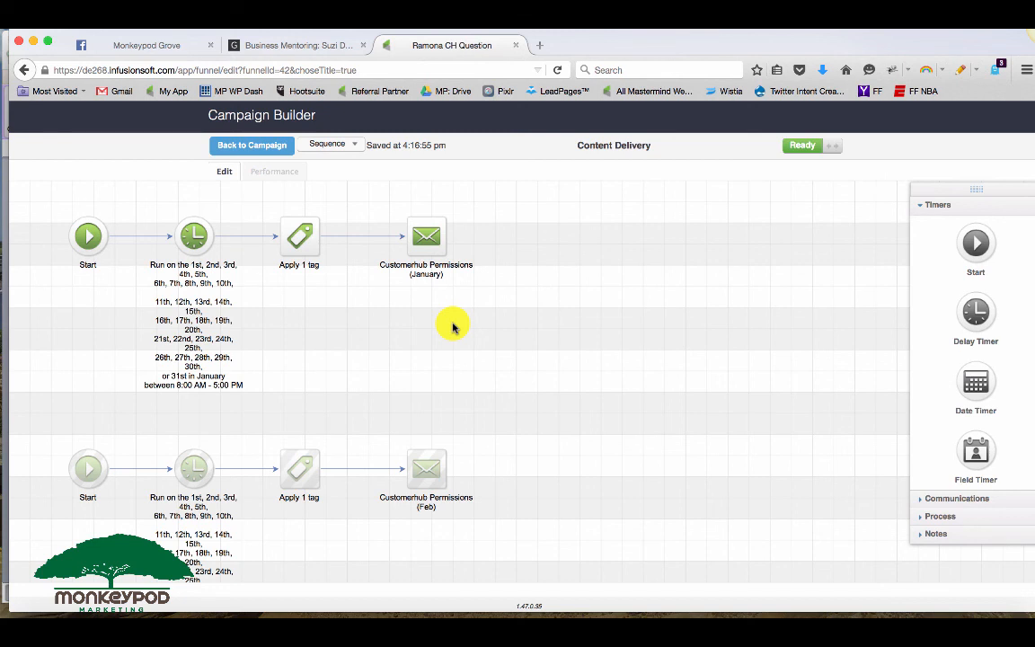
{"action": "left_click", "coordinate": [268, 147]}
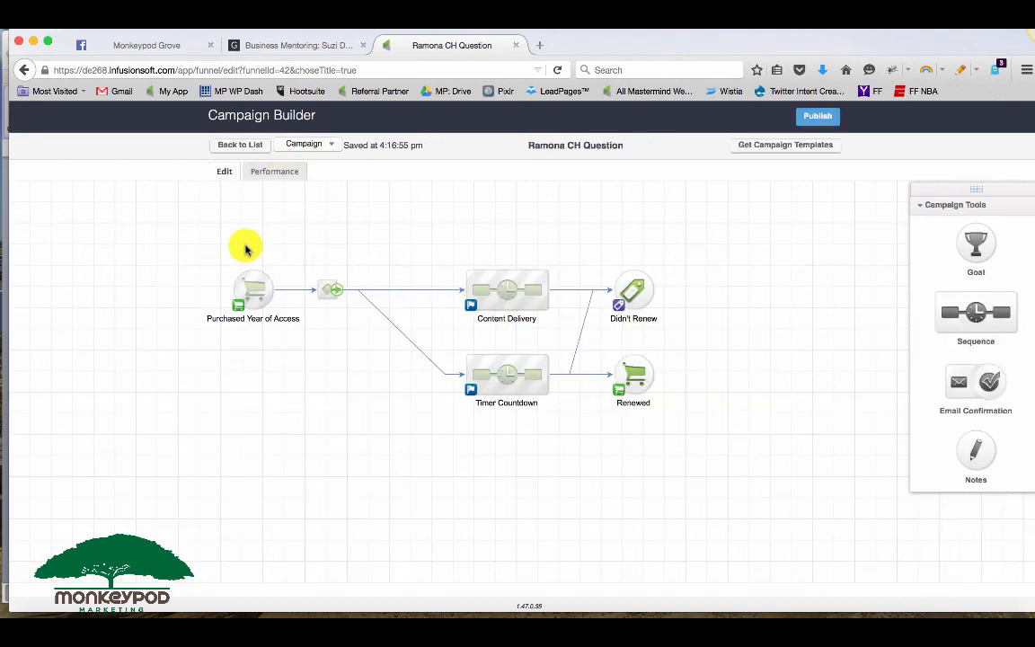
{"action": "left_click_drag", "start_coordinate": [192, 243], "coordinate": [767, 451]}
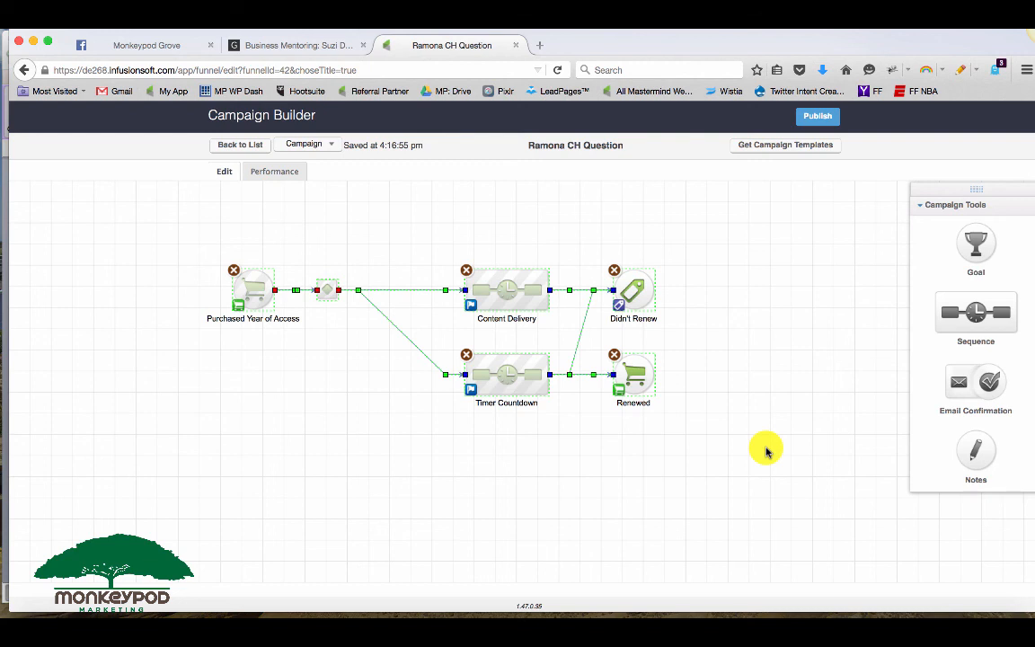
{"action": "left_click", "coordinate": [767, 452]}
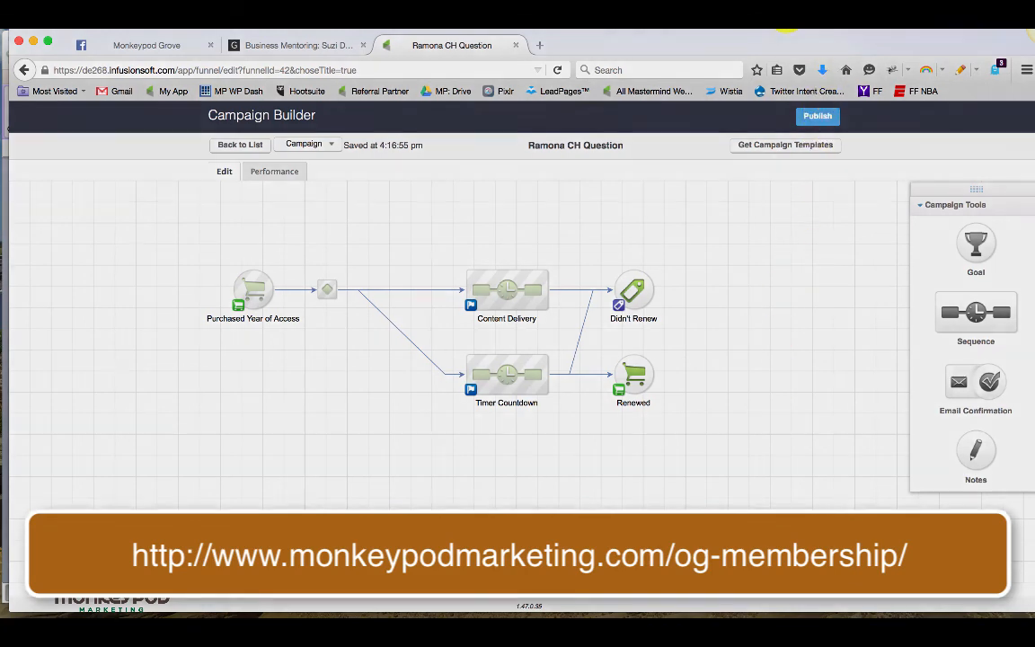
{"action": "left_click", "coordinate": [791, 27]}
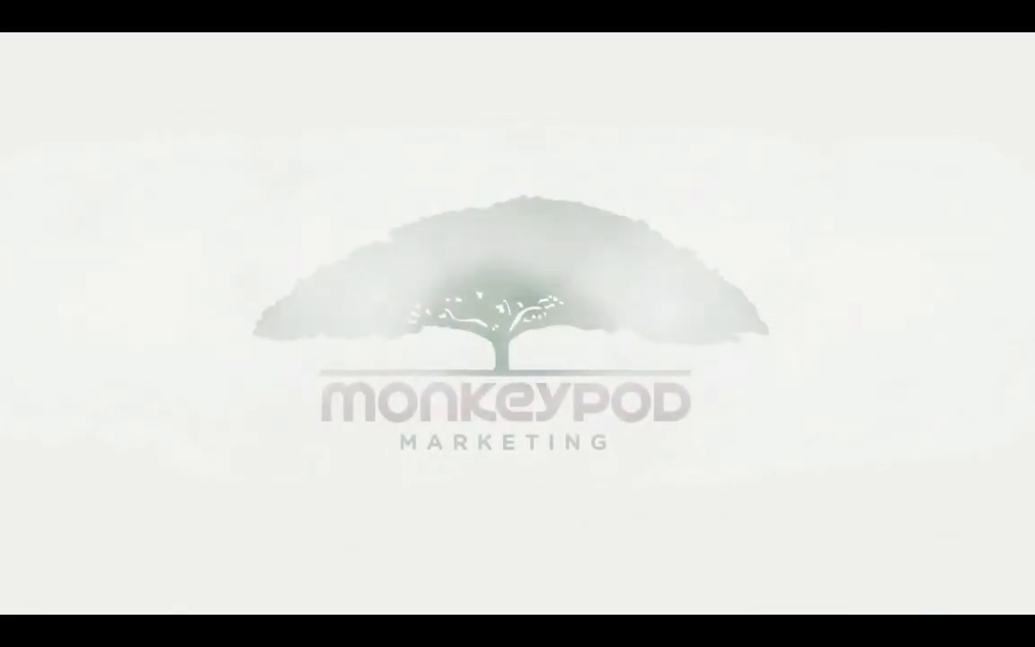